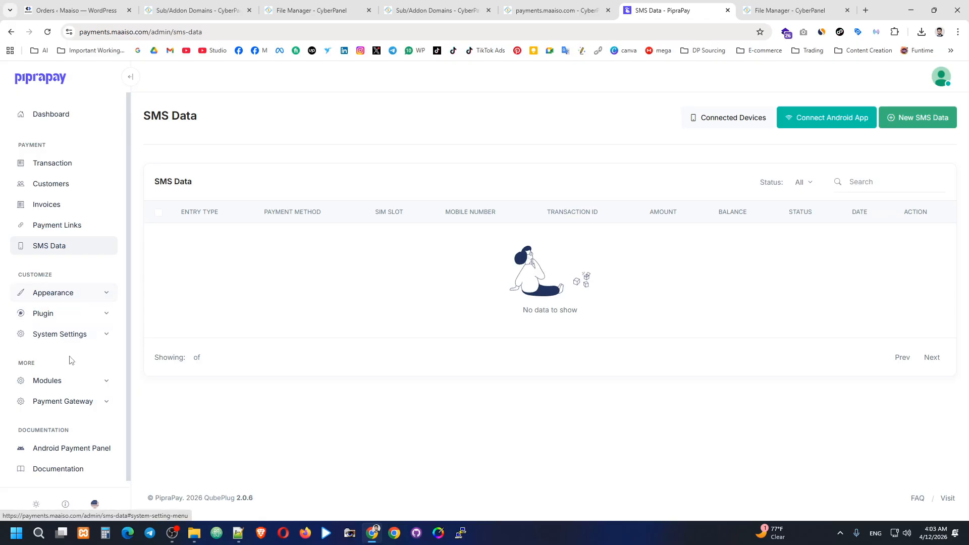
Step: Open PipraPay's General Settings and set the site name to Maaiso
click(80, 401)
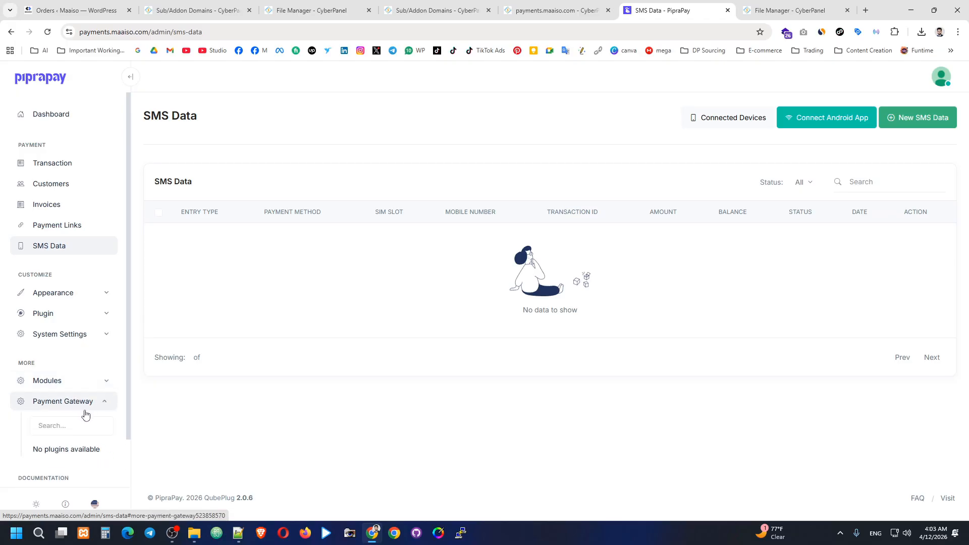
click(91, 334)
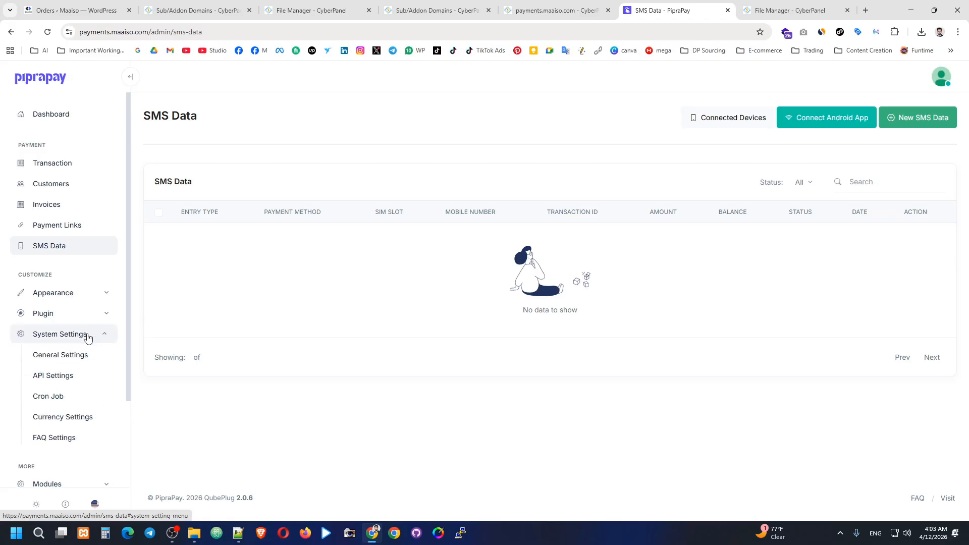
click(98, 357)
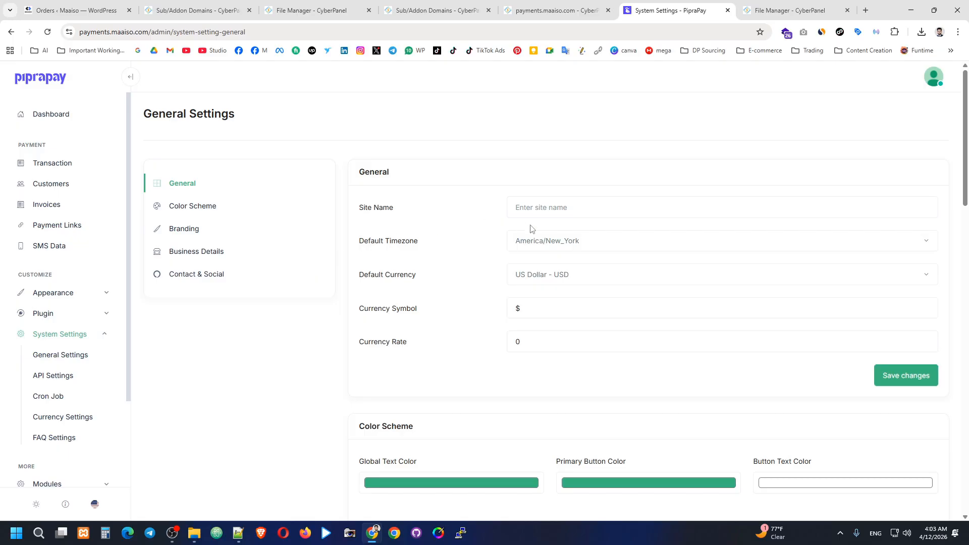
click(578, 209)
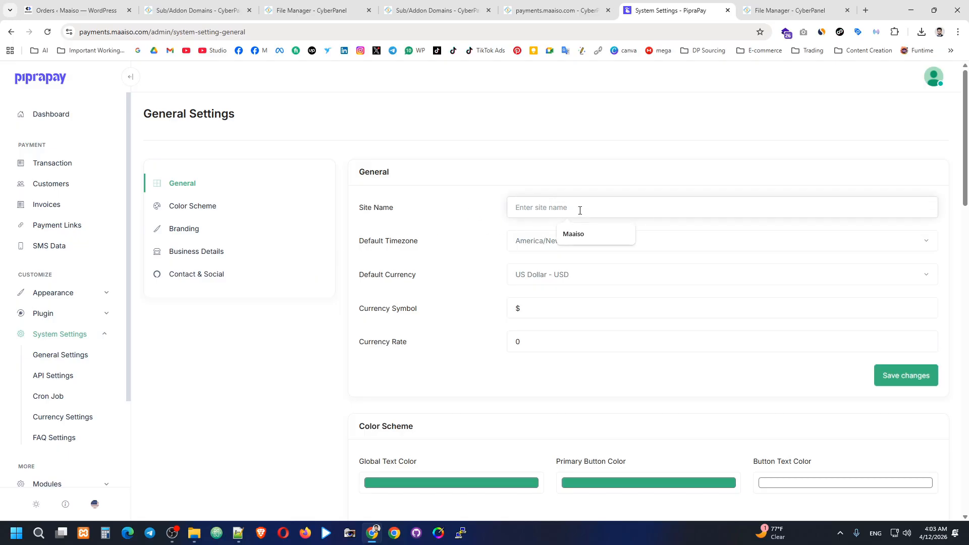
click(573, 234)
Step: Choose Asia/Dhaka timezone and Bangladeshi Taka - BDT currency, then save the general settings
click(566, 242)
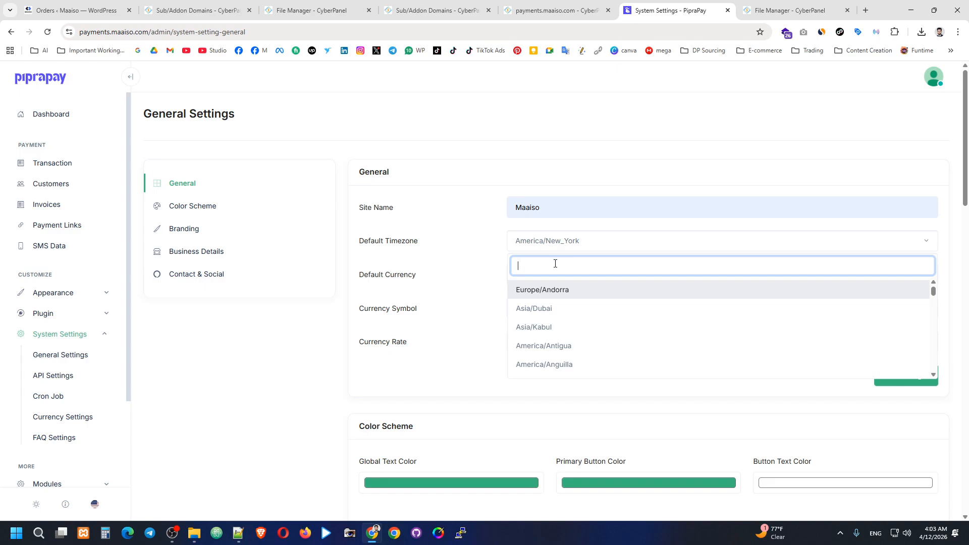
text(dh)
click(558, 293)
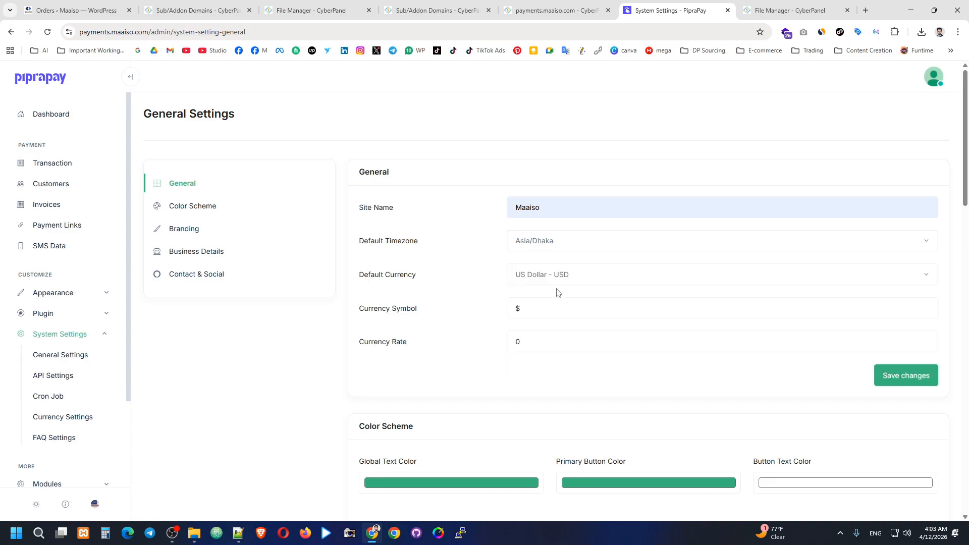
click(587, 275)
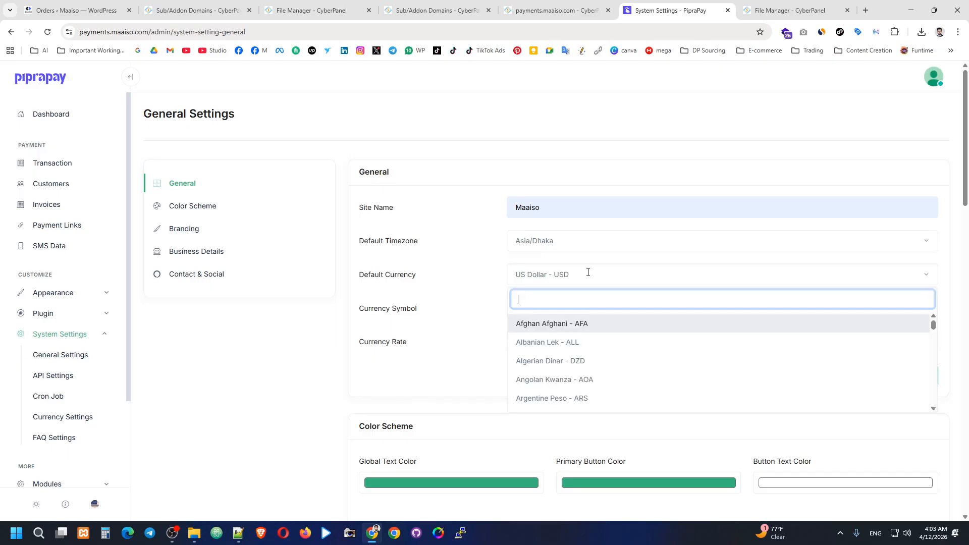
text(bdt)
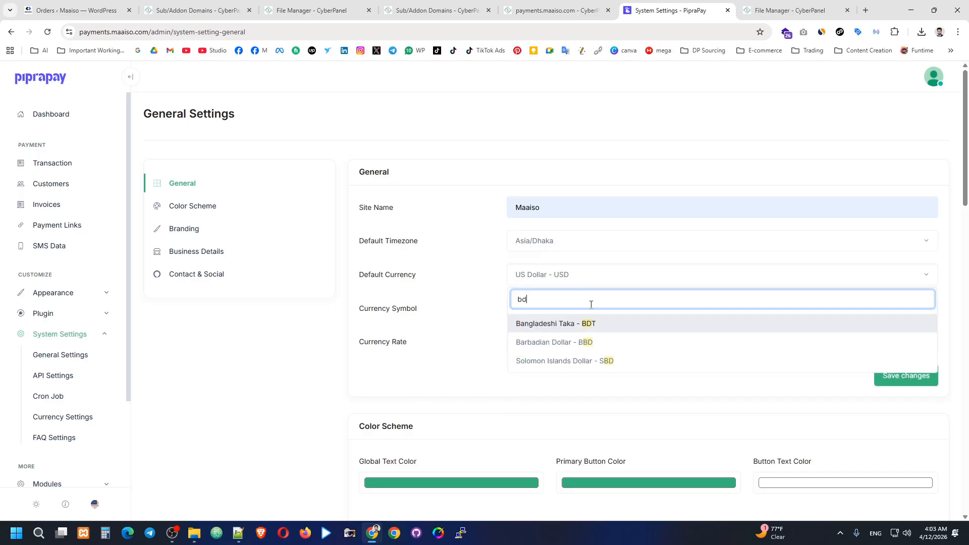
click(556, 331)
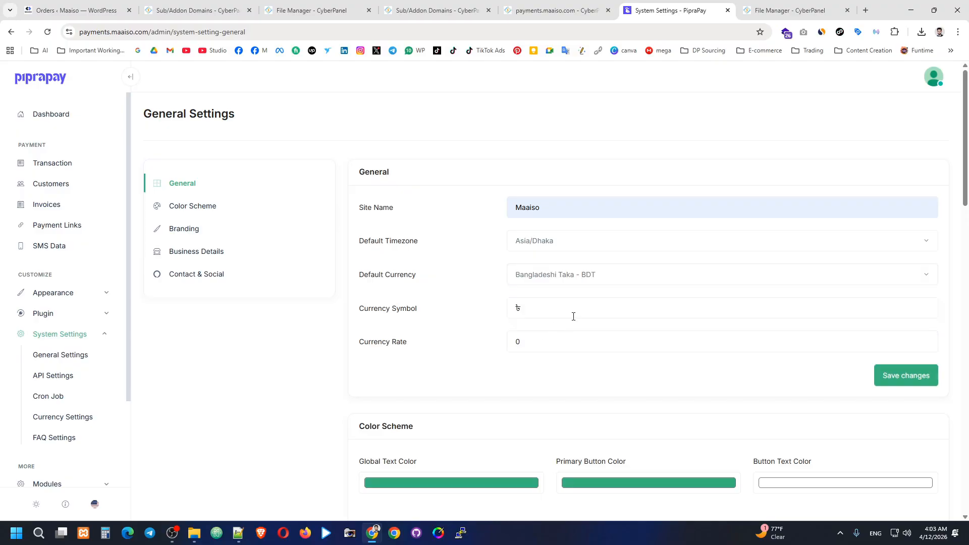
click(890, 383)
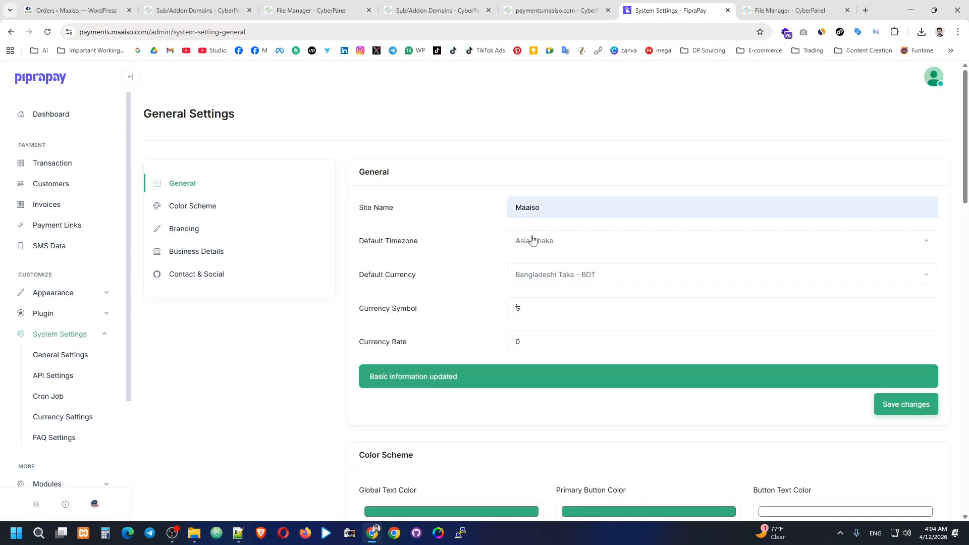
Step: Start choosing a favicon file and browse the Maaiso.com project's 05 Logo folder
scroll(474, 225, down, 3)
scroll(474, 226, down, 6)
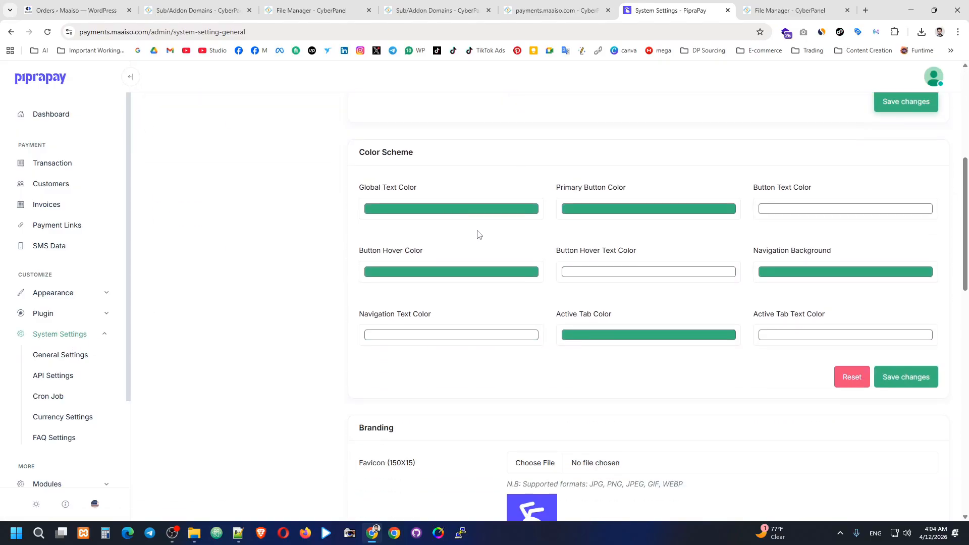
scroll(503, 261, down, 1)
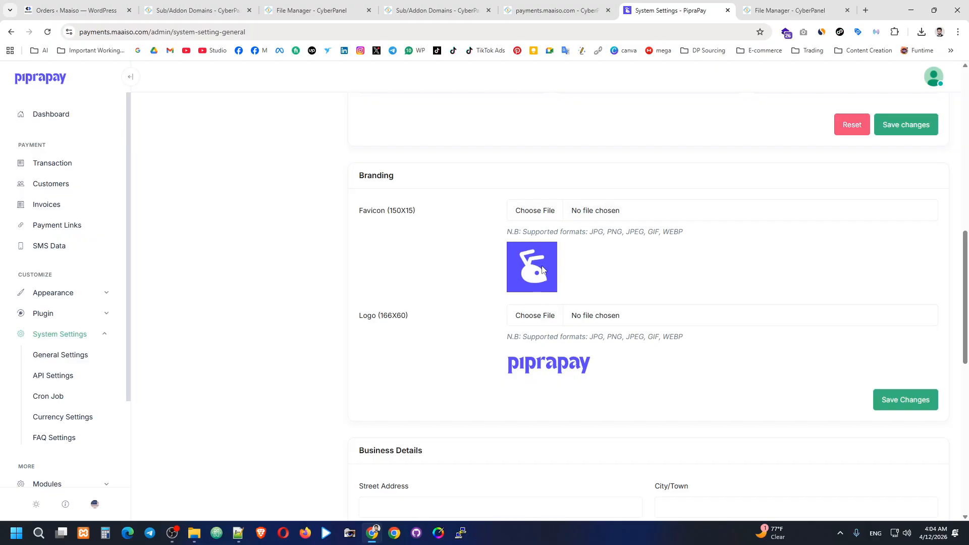
click(534, 211)
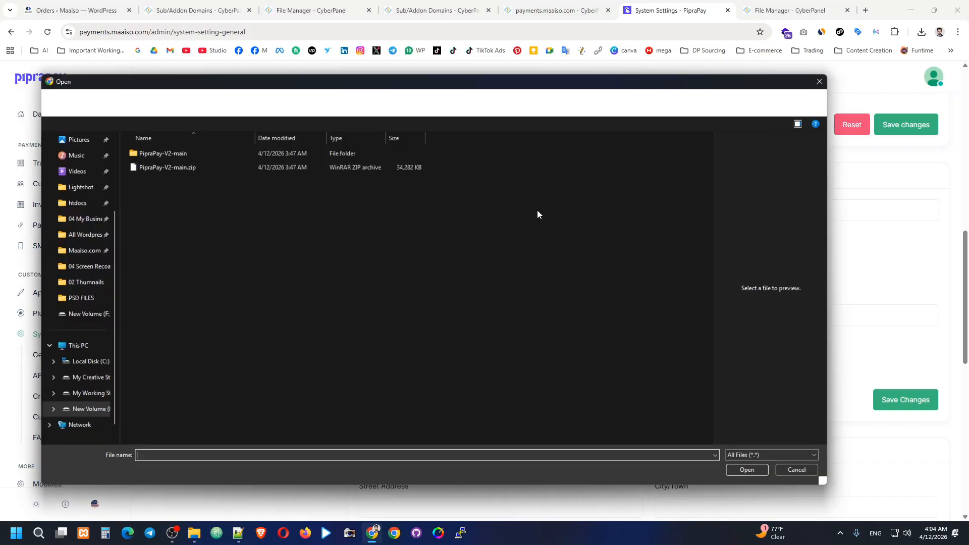
click(81, 395)
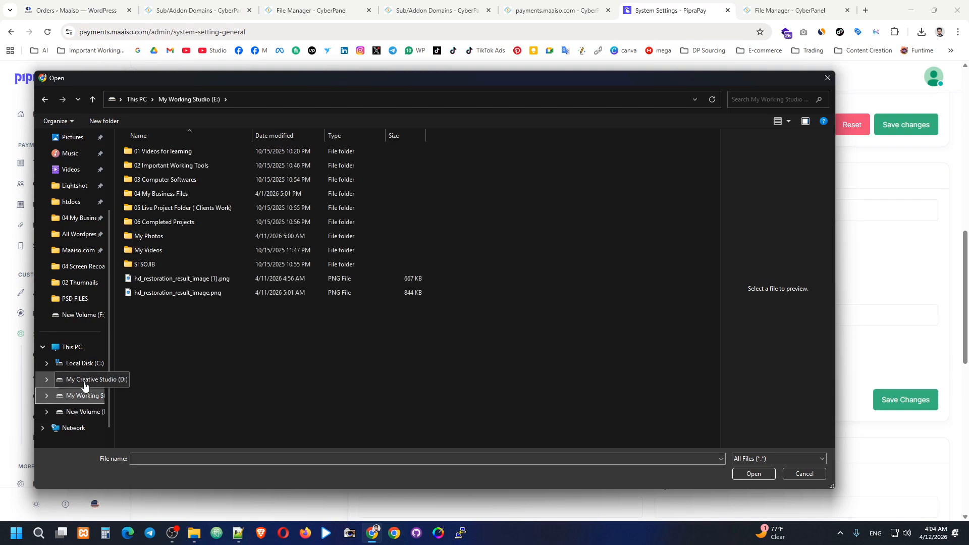
click(77, 235)
click(76, 250)
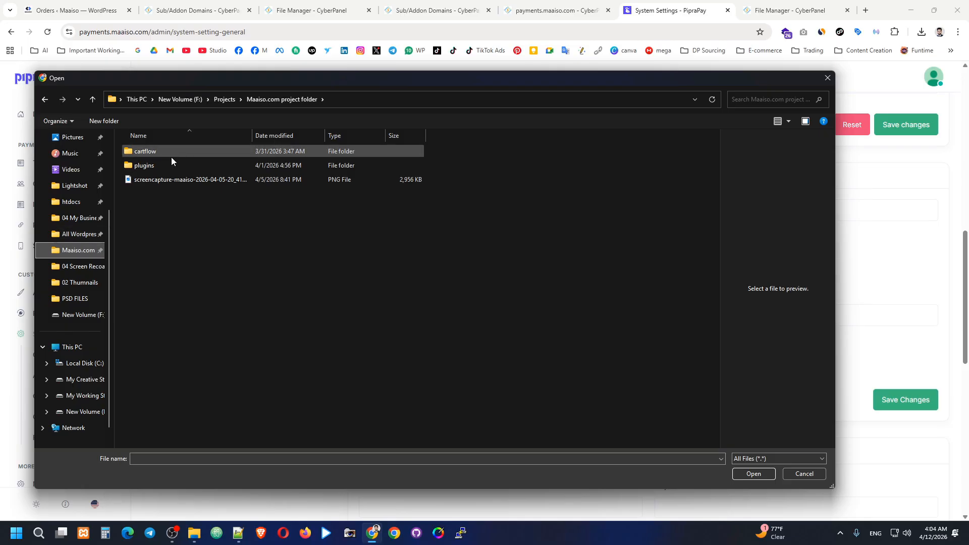
click(82, 235)
click(76, 217)
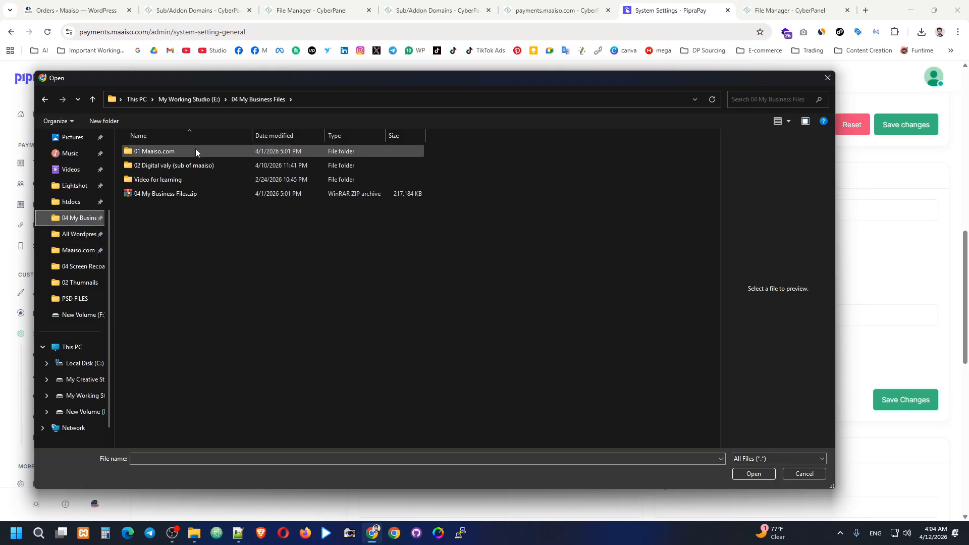
click(194, 149)
double_click(194, 149)
double_click(195, 149)
double_click(165, 221)
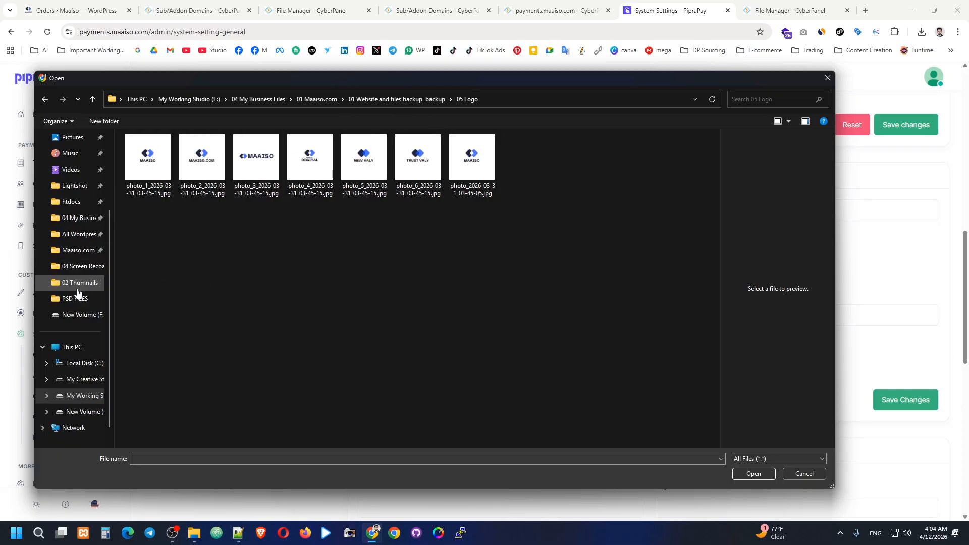
Step: Pick Screenshot_196.png from the Lightshot screenshots folder as the favicon
scroll(76, 292, up, 5)
click(76, 206)
click(76, 190)
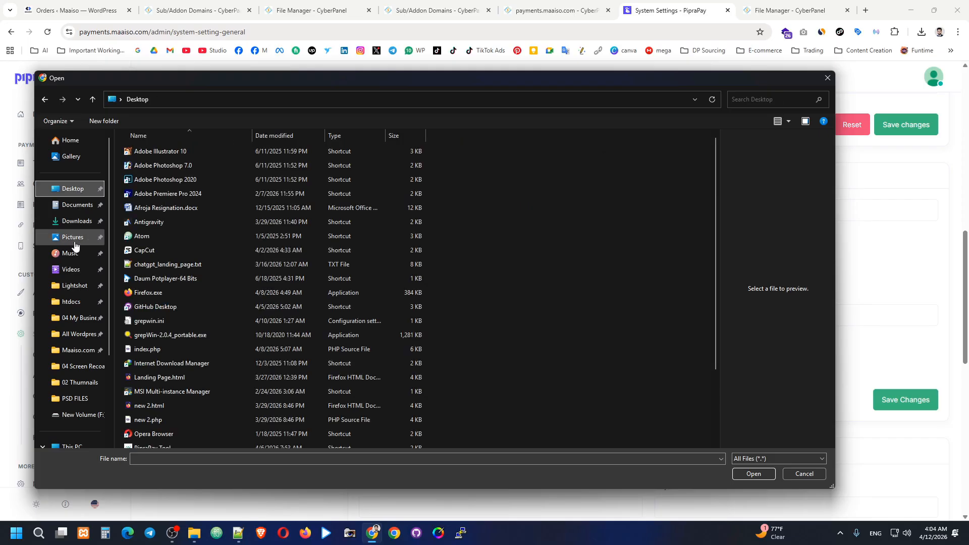
click(76, 221)
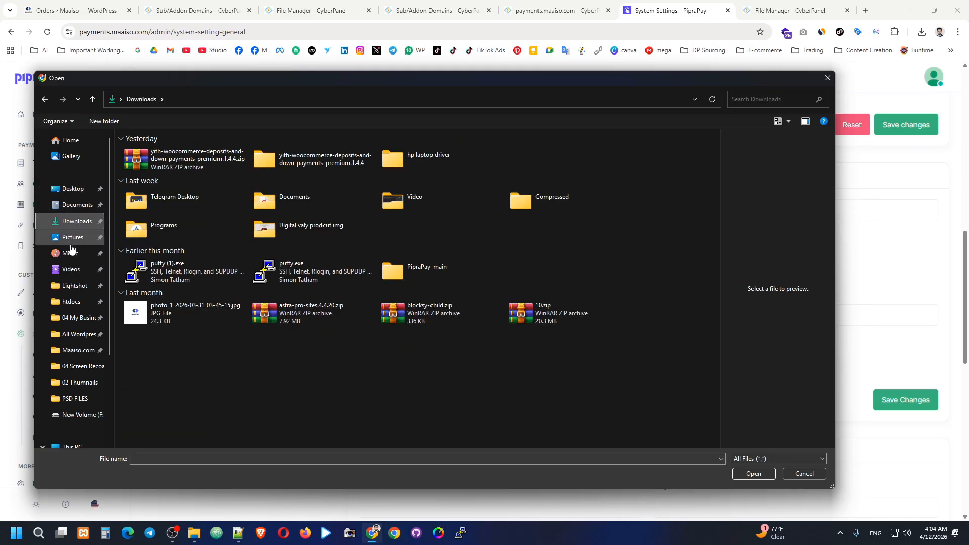
click(75, 286)
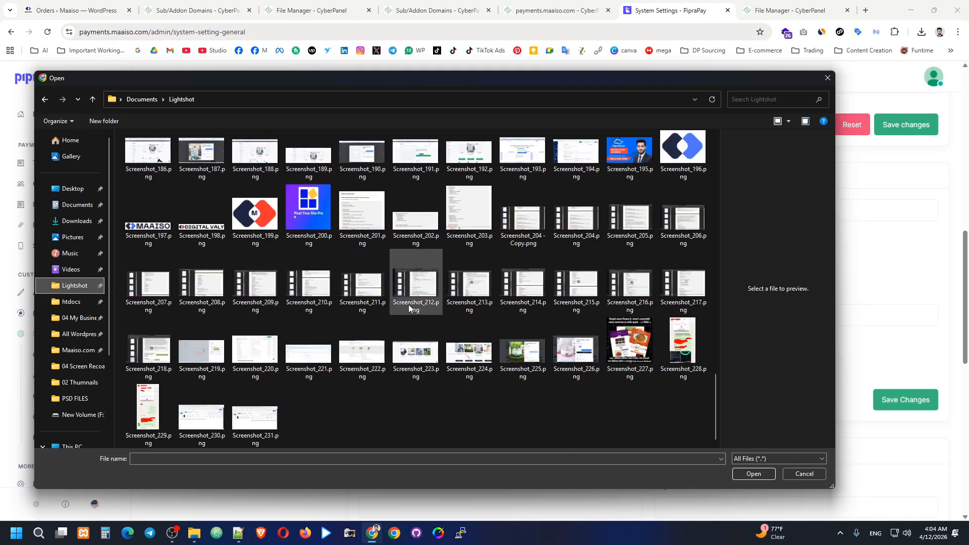
scroll(414, 302, up, 3)
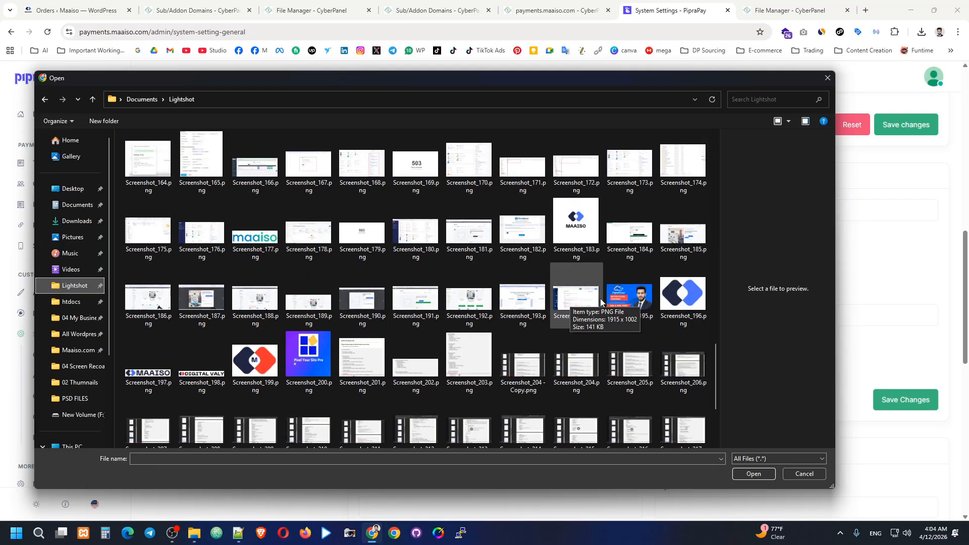
click(684, 299)
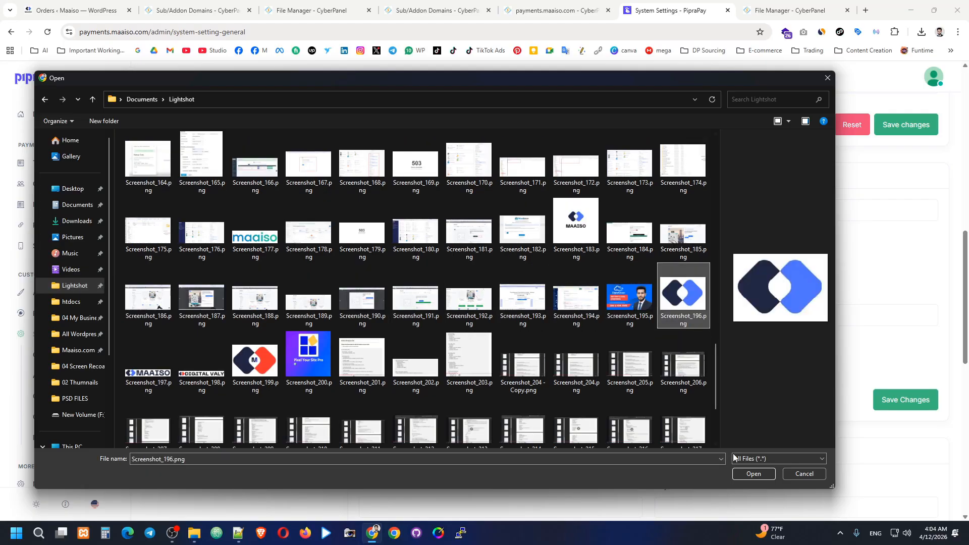
click(740, 474)
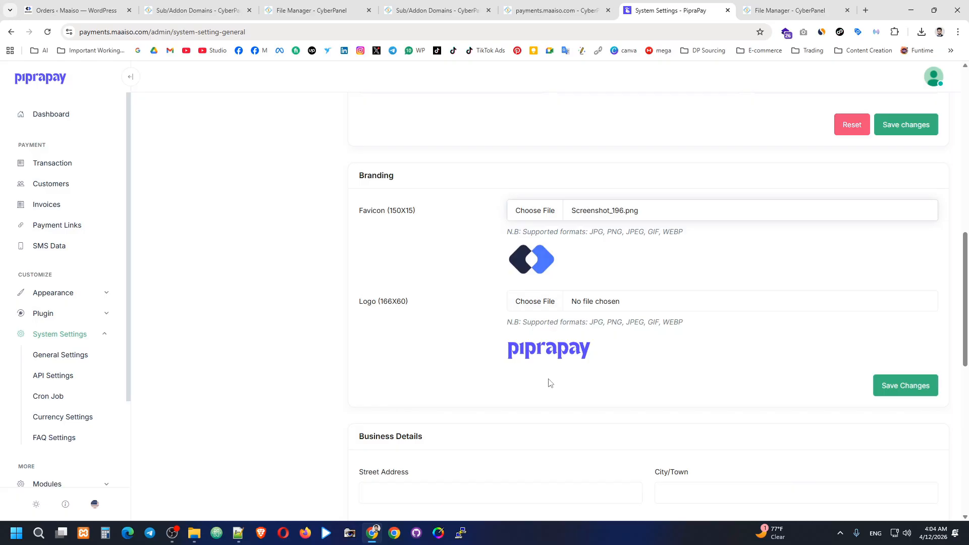
Step: Set Screenshot_197.png as the logo and save the branding changes
click(534, 301)
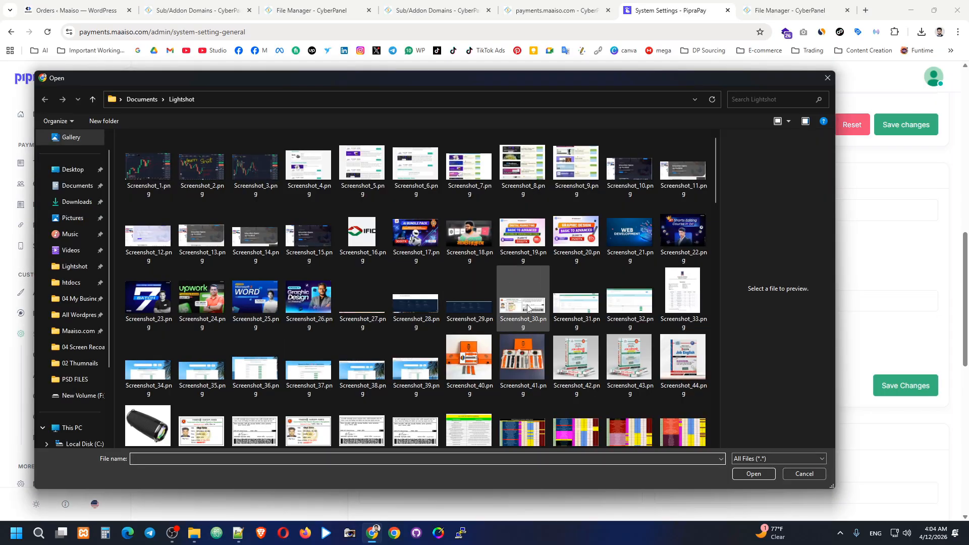
scroll(529, 313, down, 1)
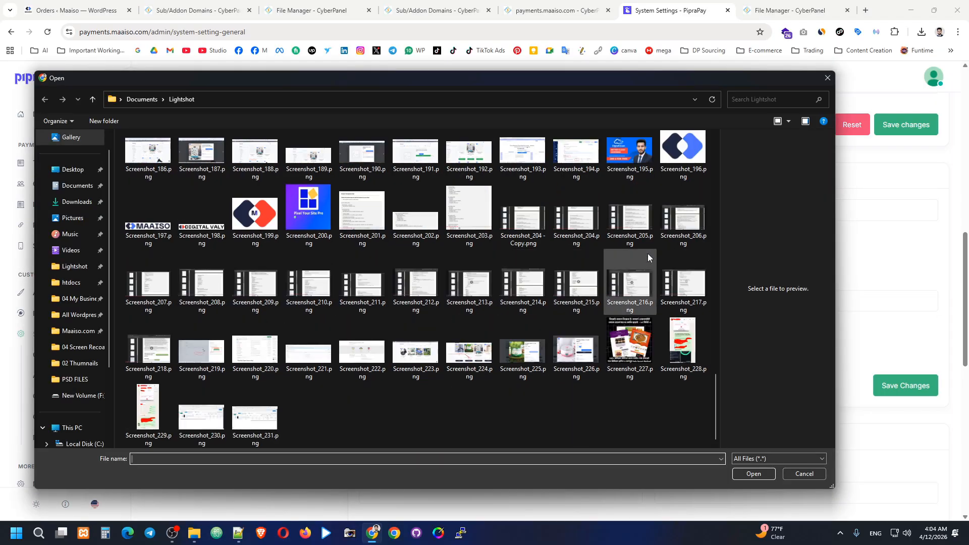
click(163, 230)
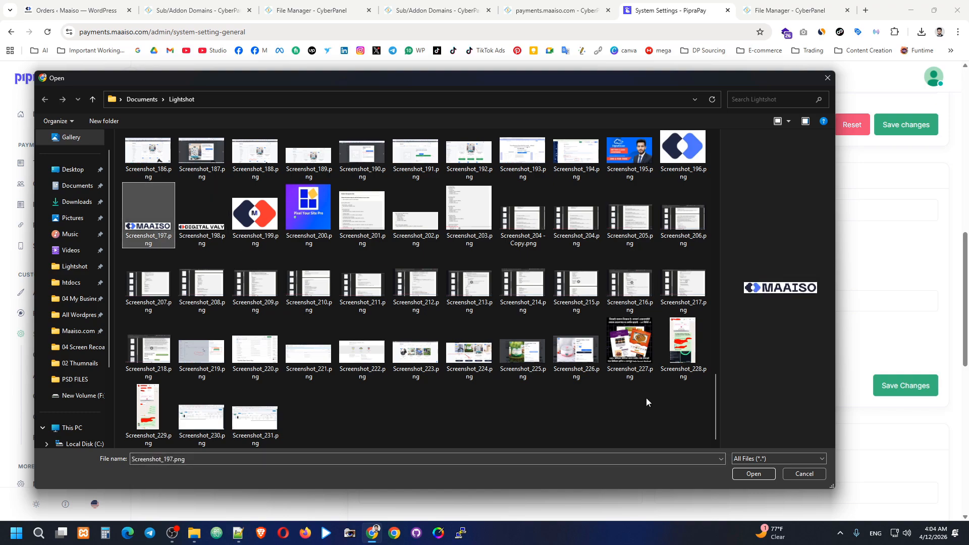
click(753, 474)
click(908, 386)
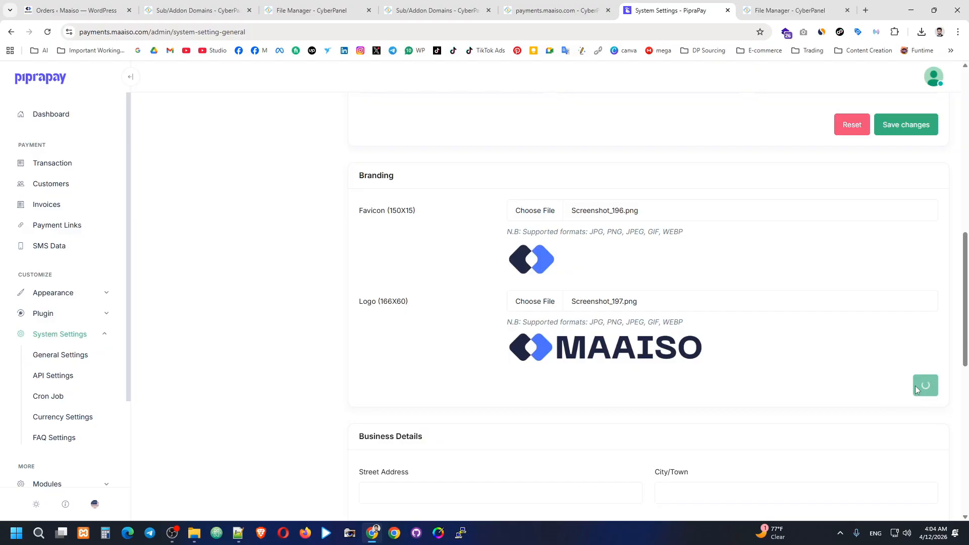
Step: Autofill the business details, support phone number and support website from saved suggestions
scroll(849, 384, down, 3)
scroll(868, 286, down, 2)
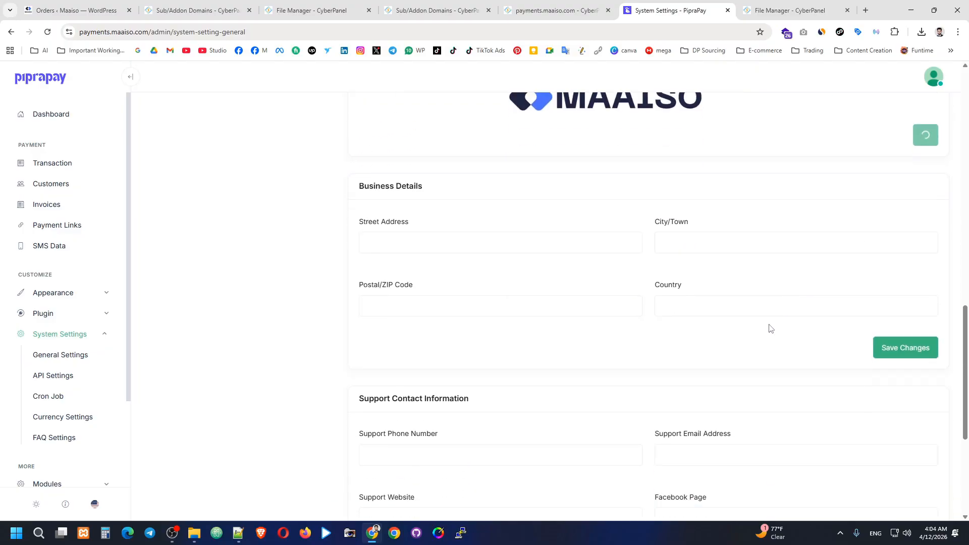
click(448, 238)
click(469, 272)
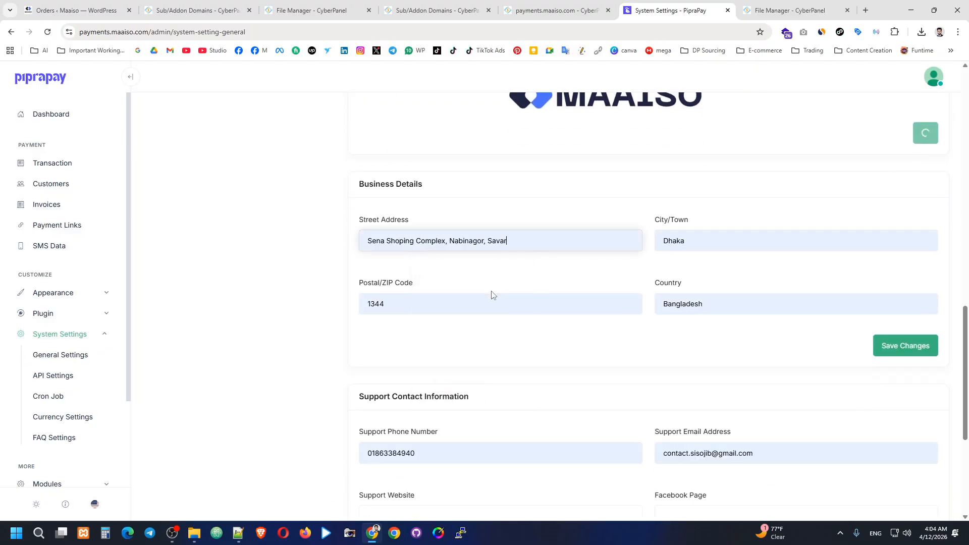
scroll(757, 326, down, 4)
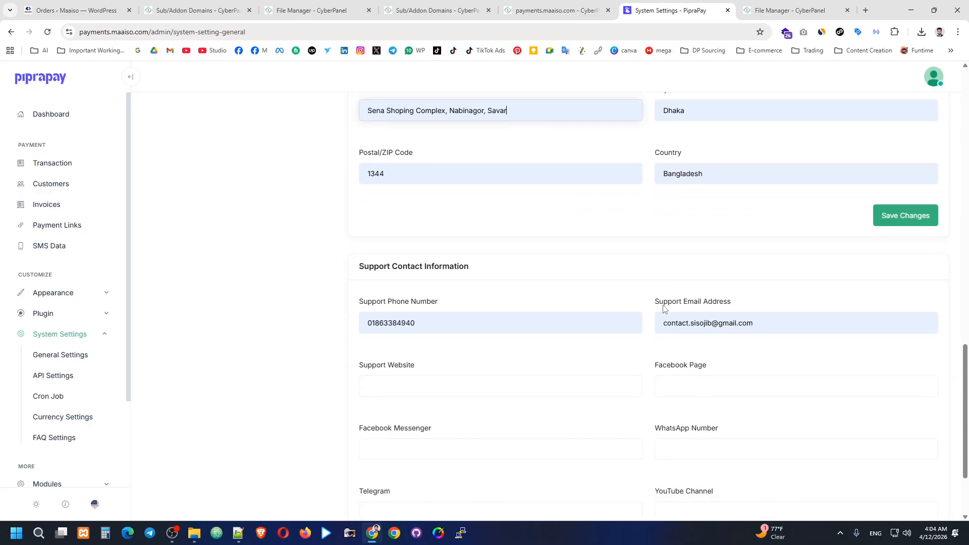
click(439, 252)
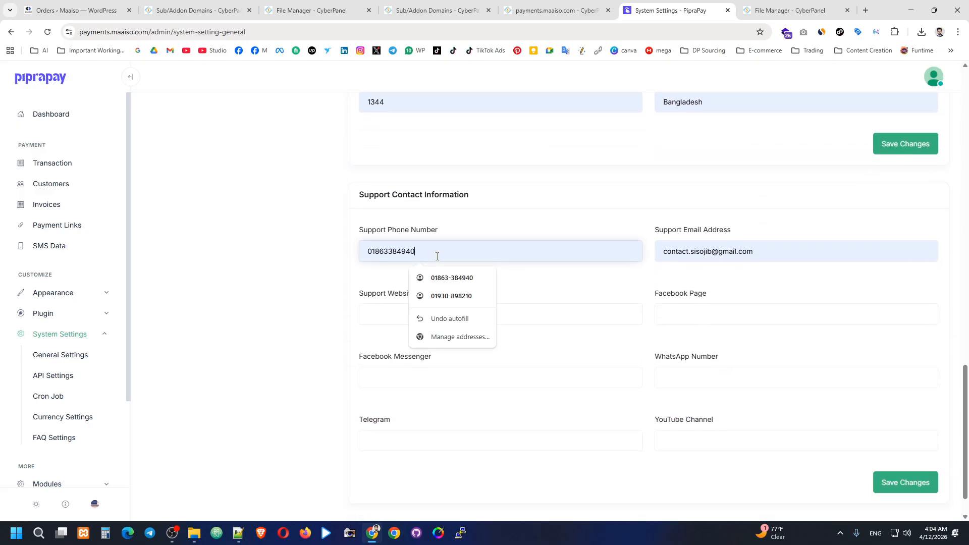
click(388, 323)
click(423, 338)
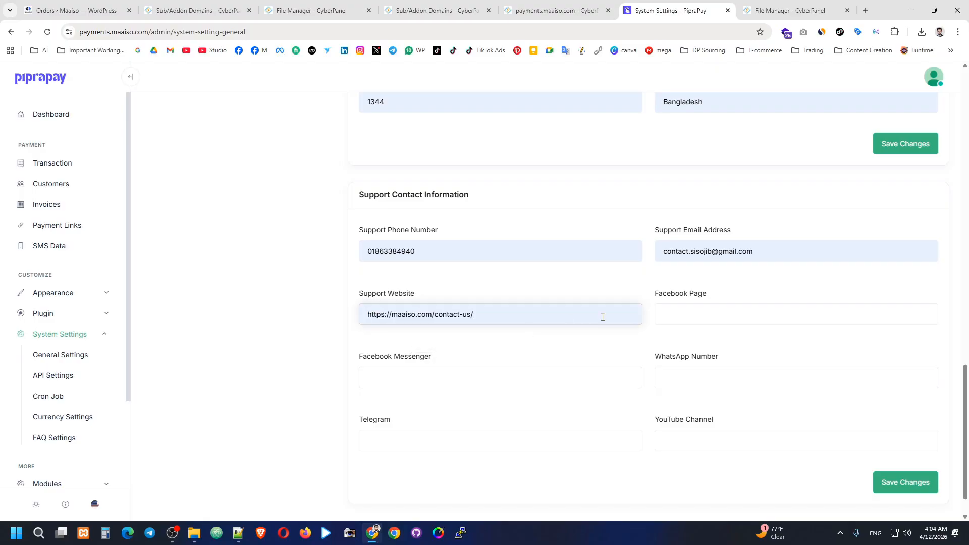
Step: Fill the Facebook, WhatsApp, YouTube, Messenger and Telegram links from suggestions
click(661, 313)
click(746, 339)
click(706, 380)
click(729, 404)
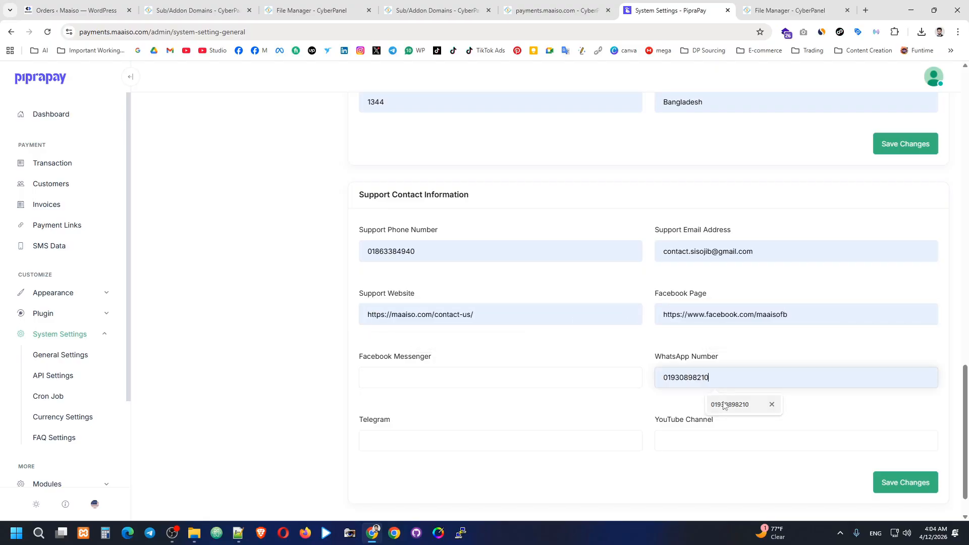
click(716, 441)
click(727, 467)
click(497, 382)
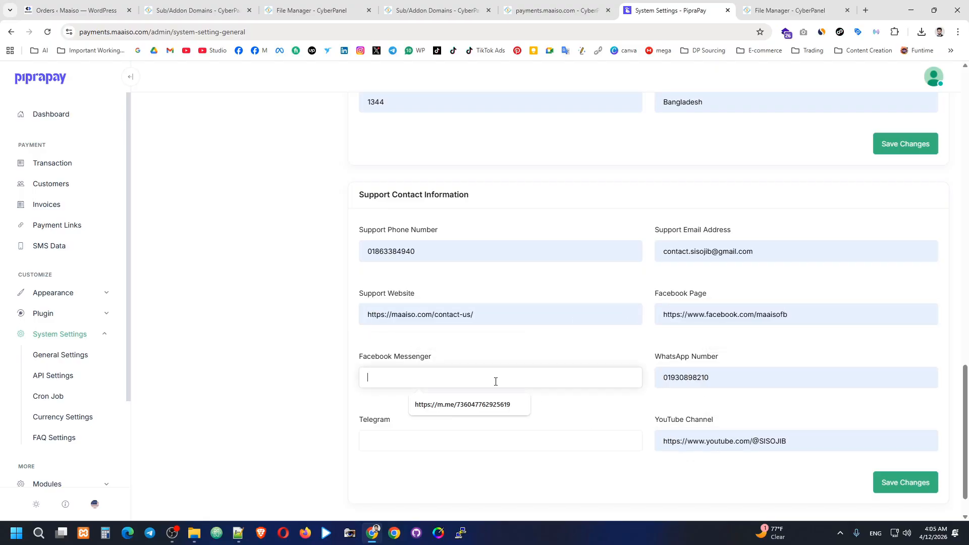
click(478, 405)
click(431, 442)
click(457, 468)
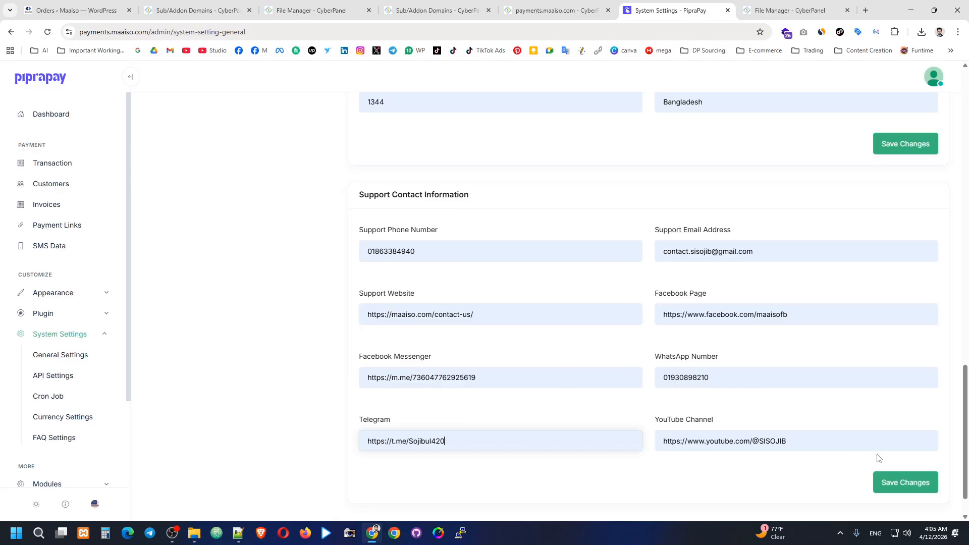
Step: Save the support contact information and the business details
click(886, 482)
scroll(802, 353, up, 5)
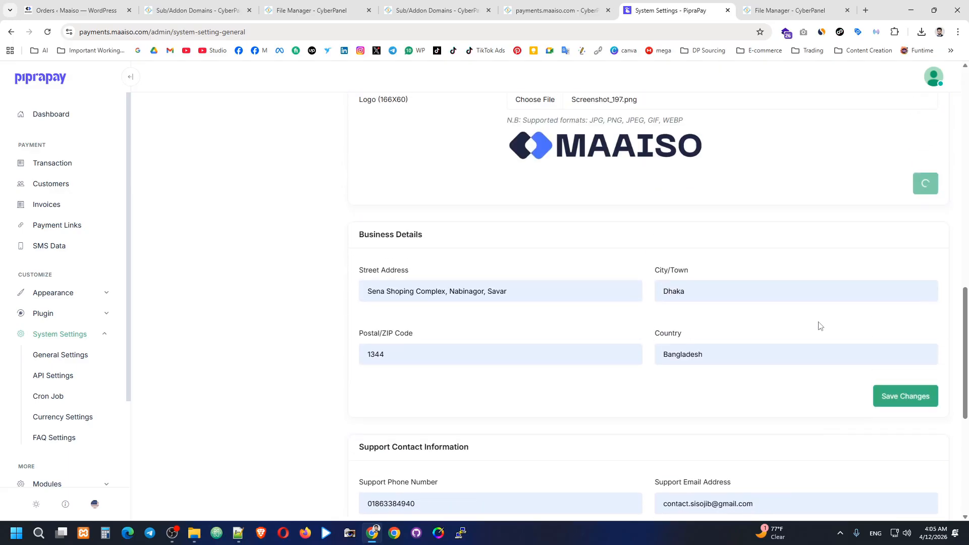
click(908, 398)
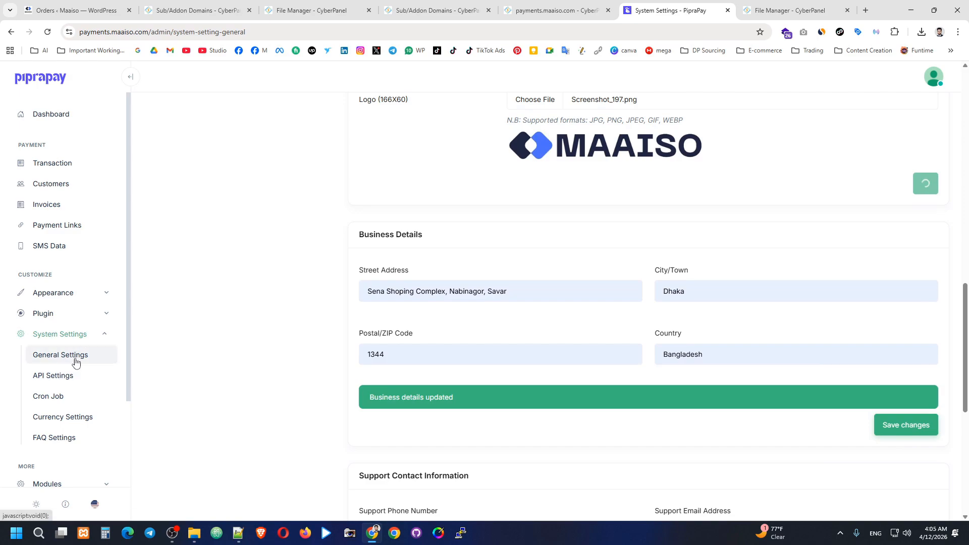
Step: Regenerate PipraPay's API key and open the Maaiso WordPress admin in a new tab
click(71, 375)
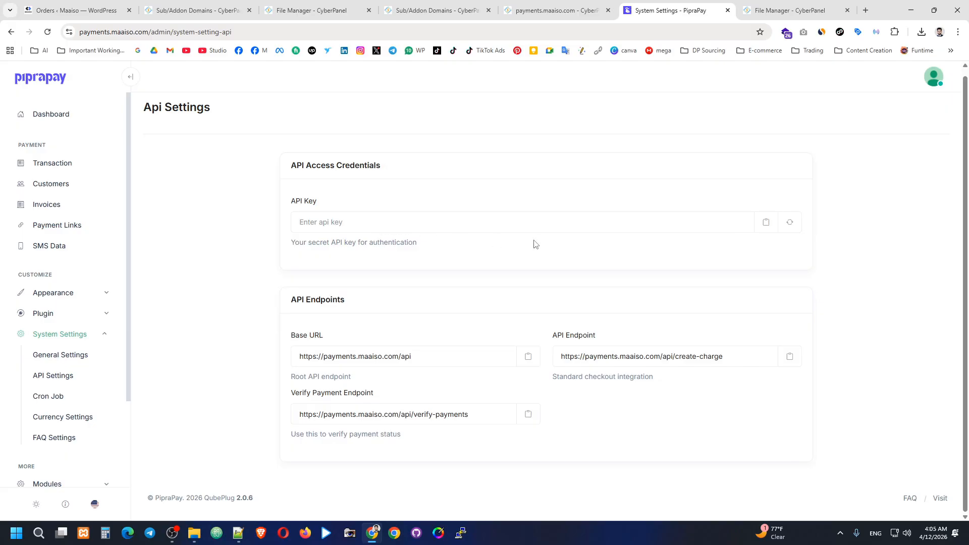
click(790, 223)
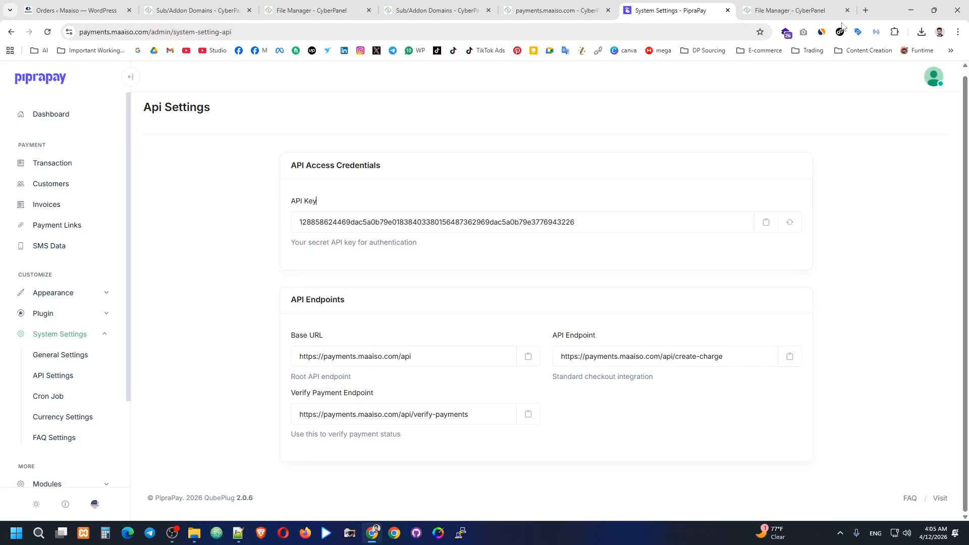
click(865, 10)
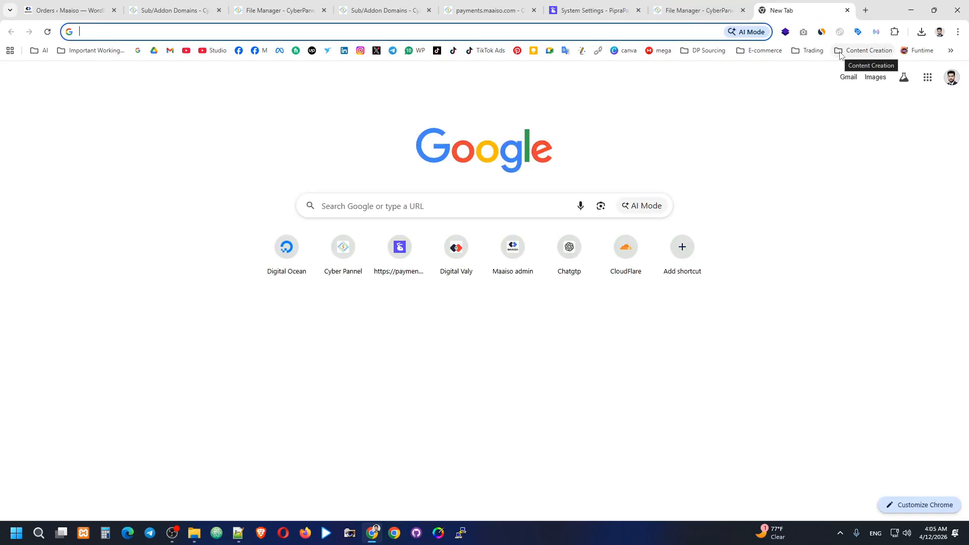
click(518, 256)
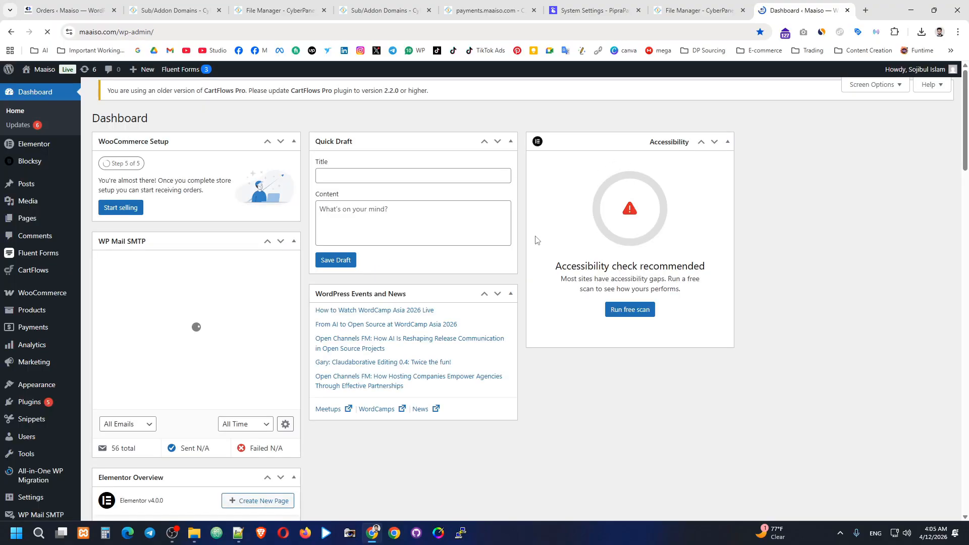
Step: Search the plugin directory for 'pip' and install PipraPay Gateway, then return to PipraPay
mouse_move(51, 385)
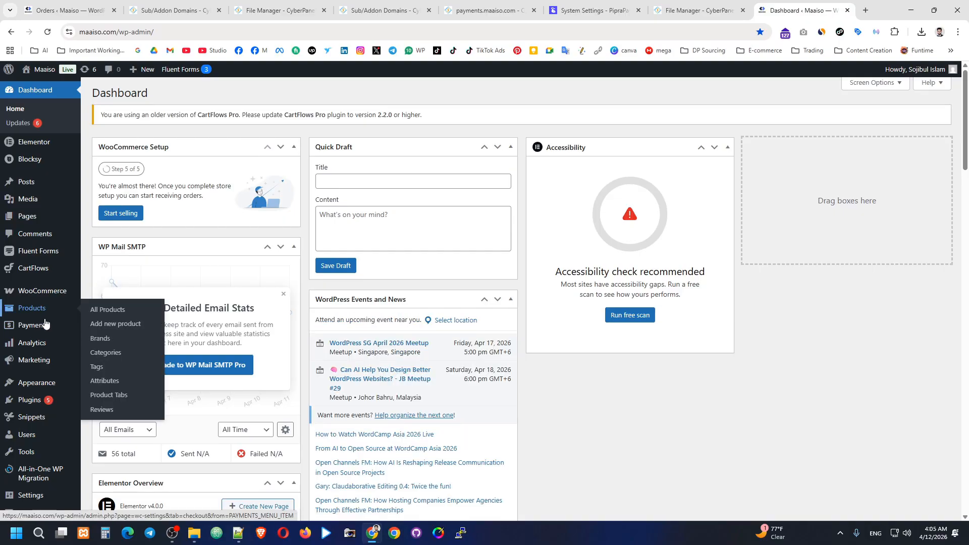
scroll(50, 323, down, 2)
mouse_move(38, 341)
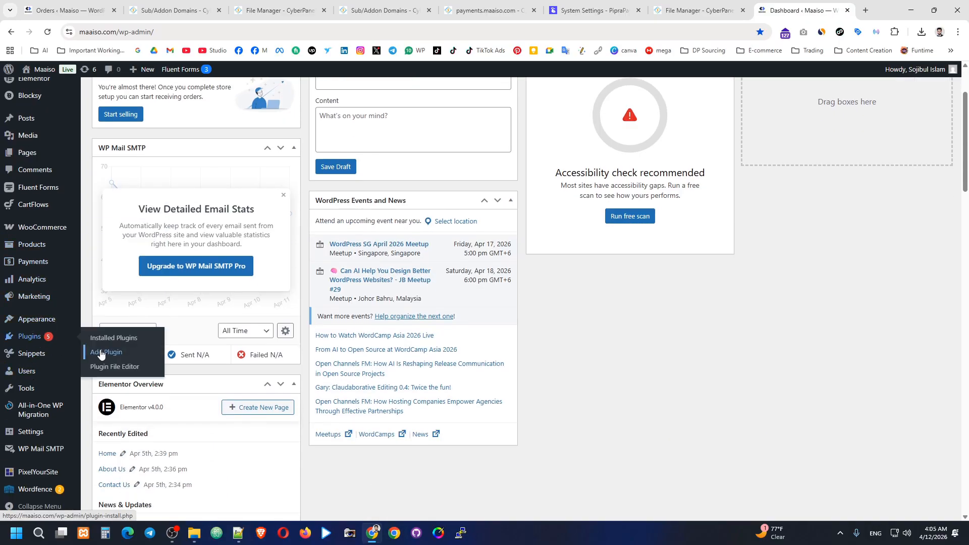
click(125, 339)
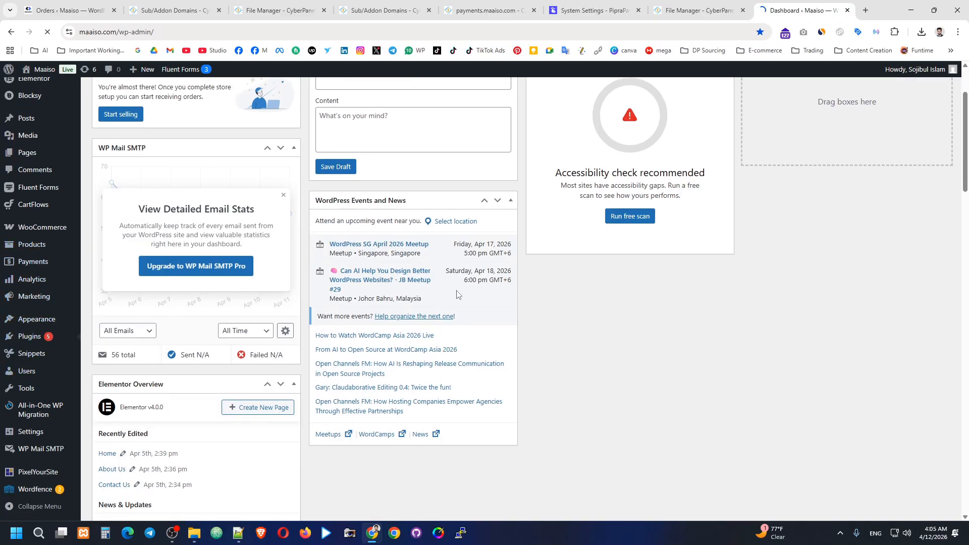
click(152, 96)
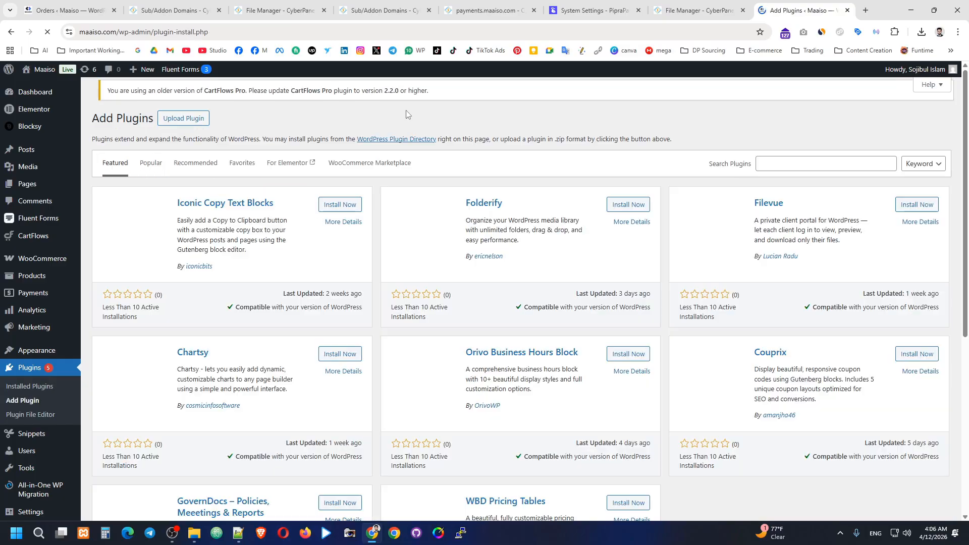
click(814, 161)
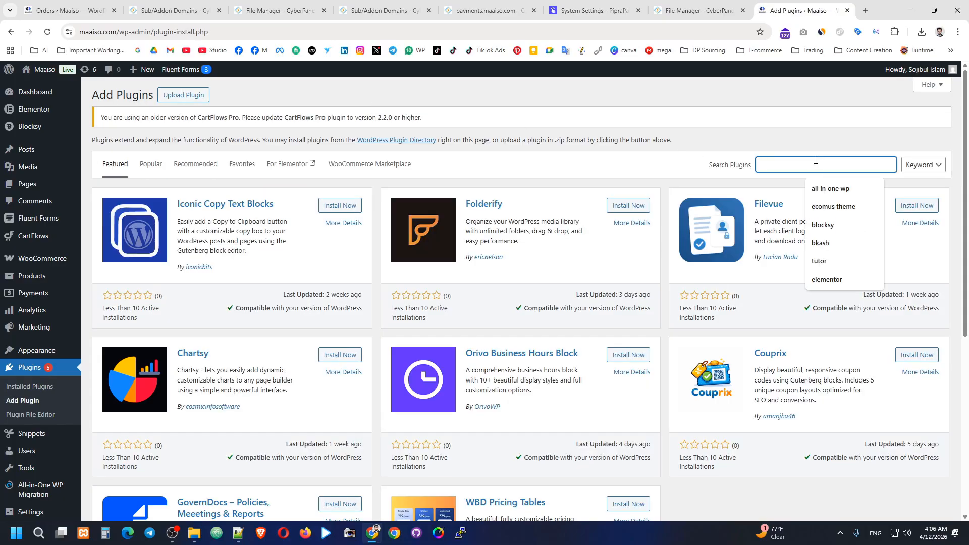
text(piprapay)
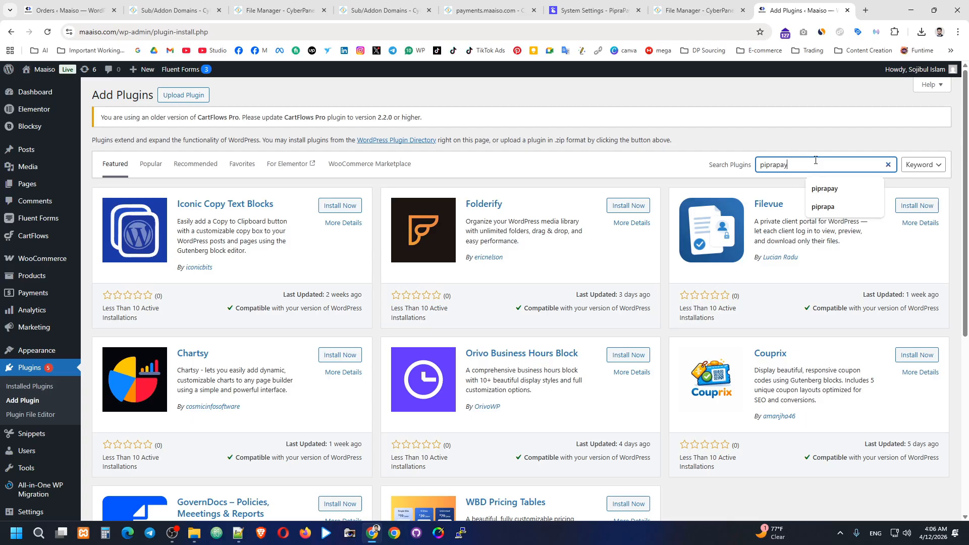
key(Return)
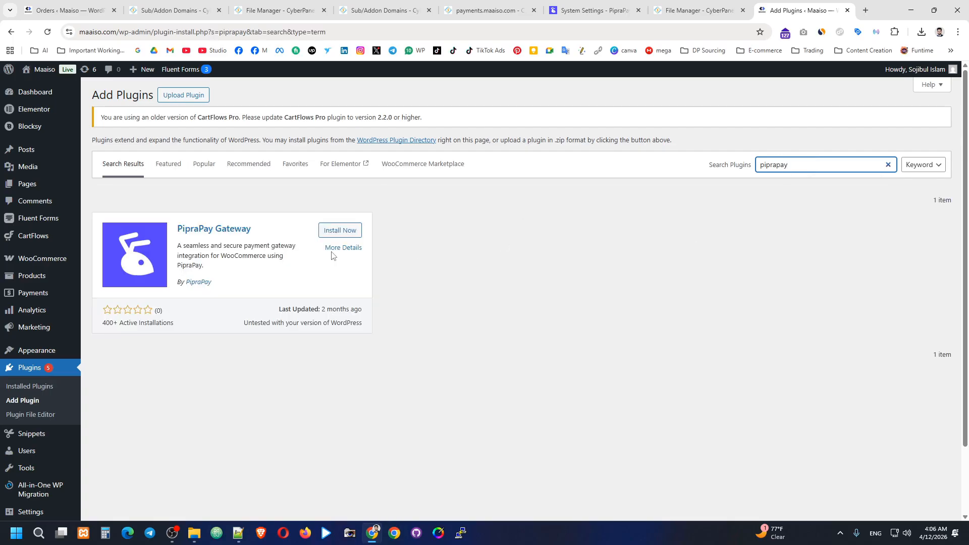
click(340, 230)
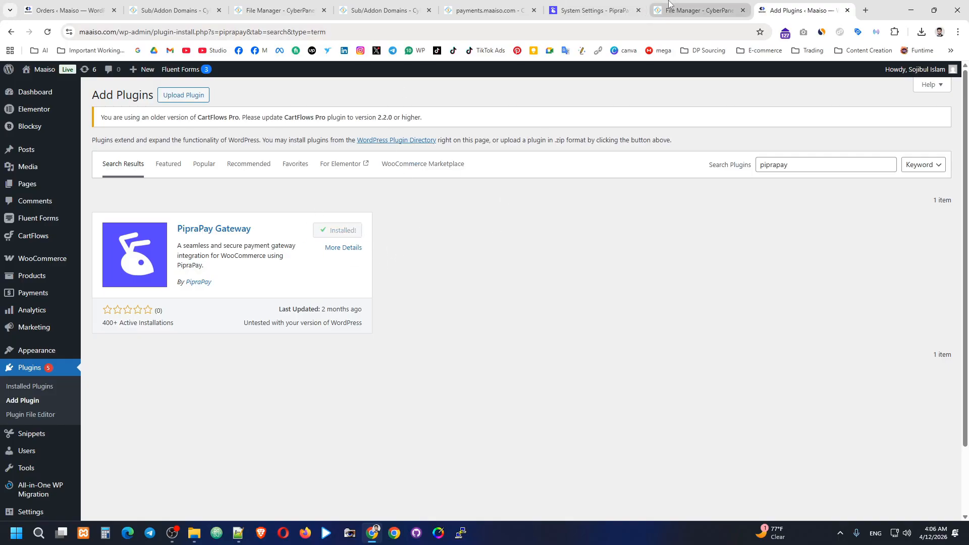
click(588, 10)
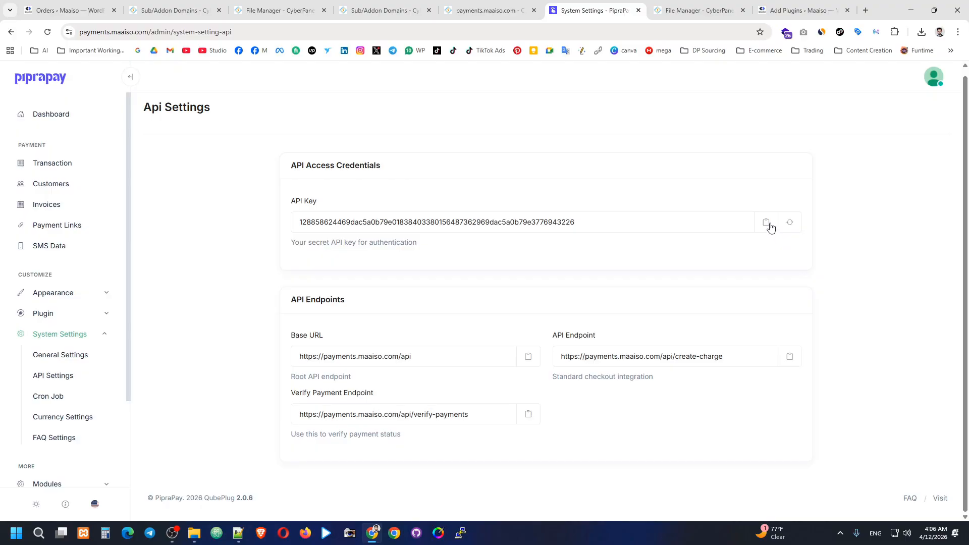
Step: Copy PipraPay's API key and activate the PipraPay Gateway plugin in WordPress
click(765, 223)
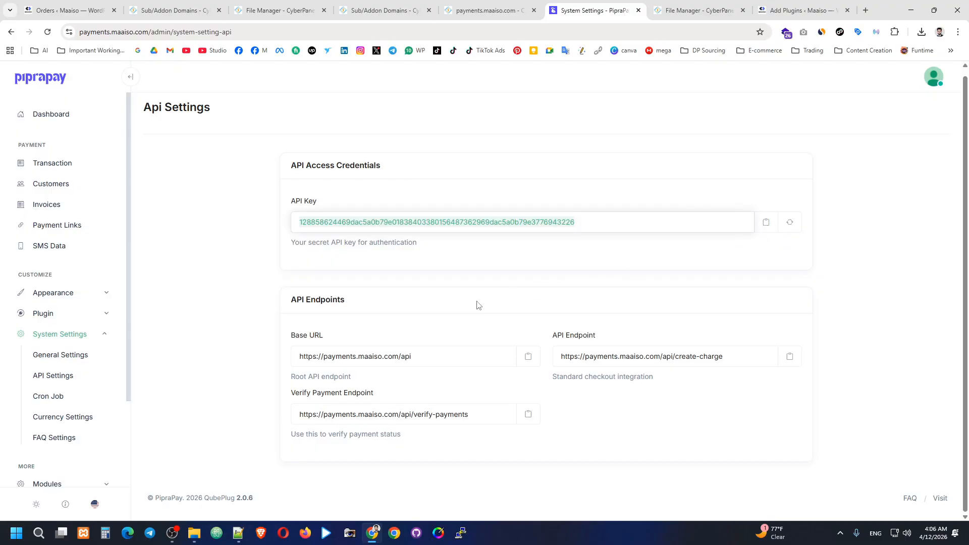
click(802, 10)
click(345, 230)
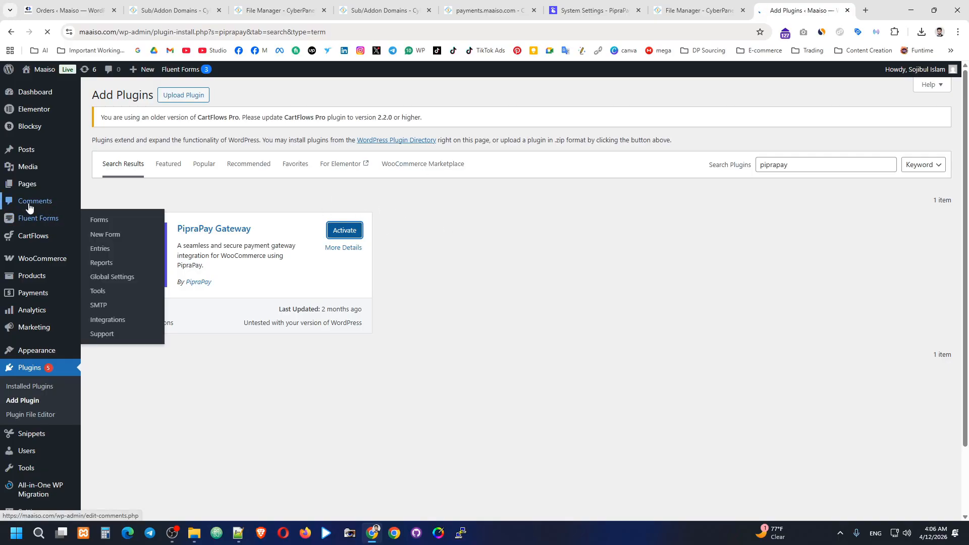
Step: Enable the WooCommerce PipraPay gateway and retitle it Maaiso.com
scroll(33, 205, down, 2)
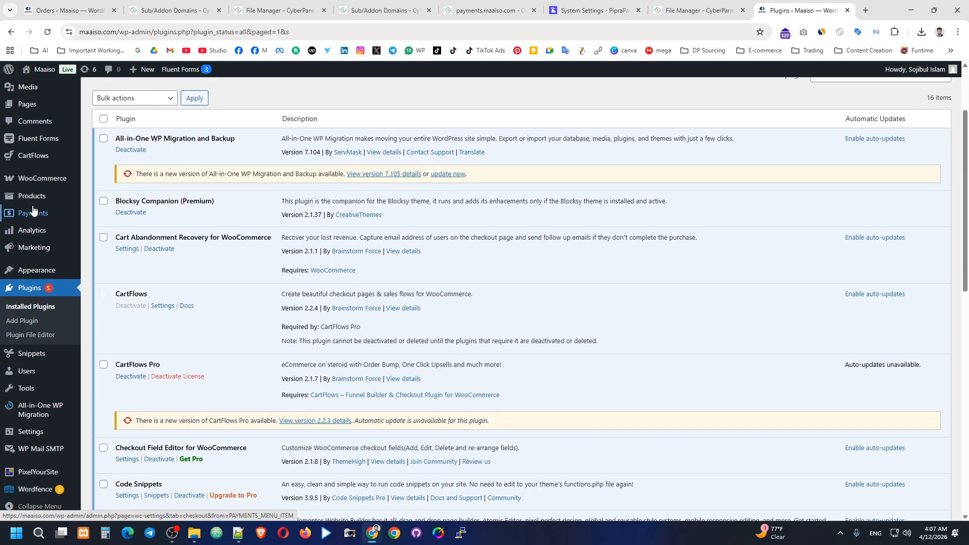
scroll(36, 170, down, 6)
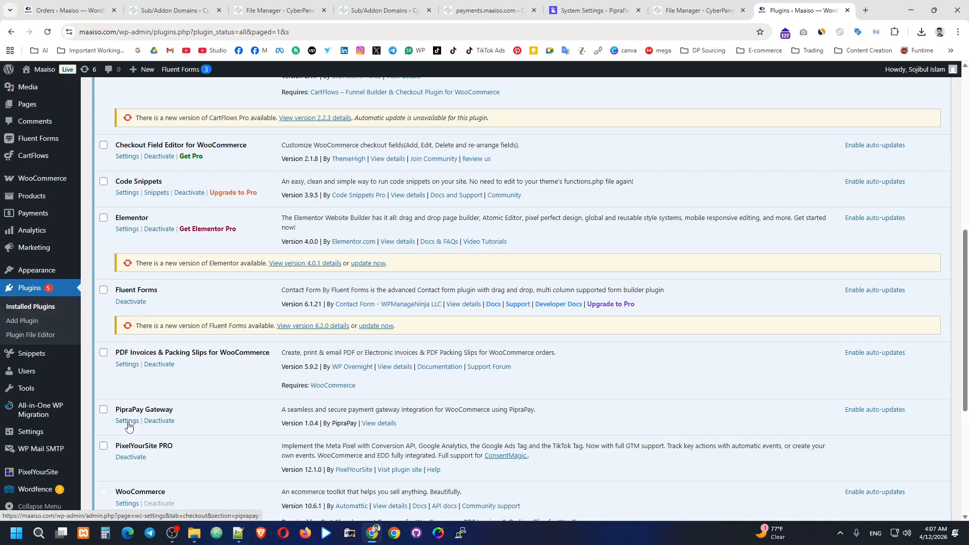
click(127, 421)
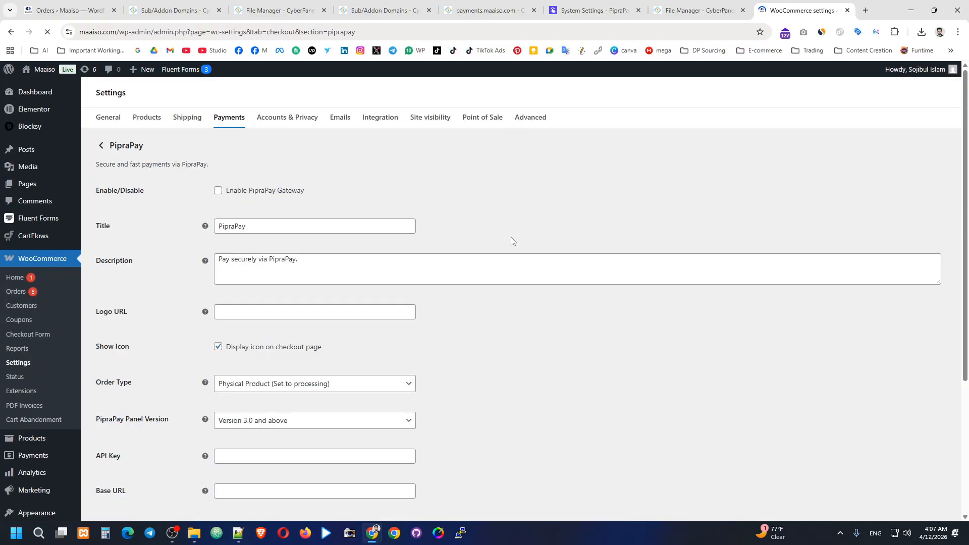
click(218, 219)
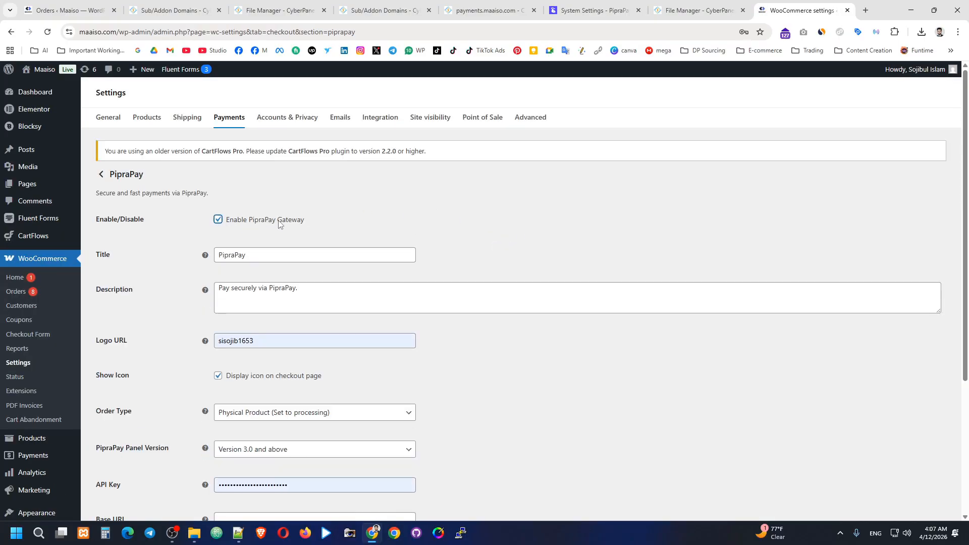
click(280, 251)
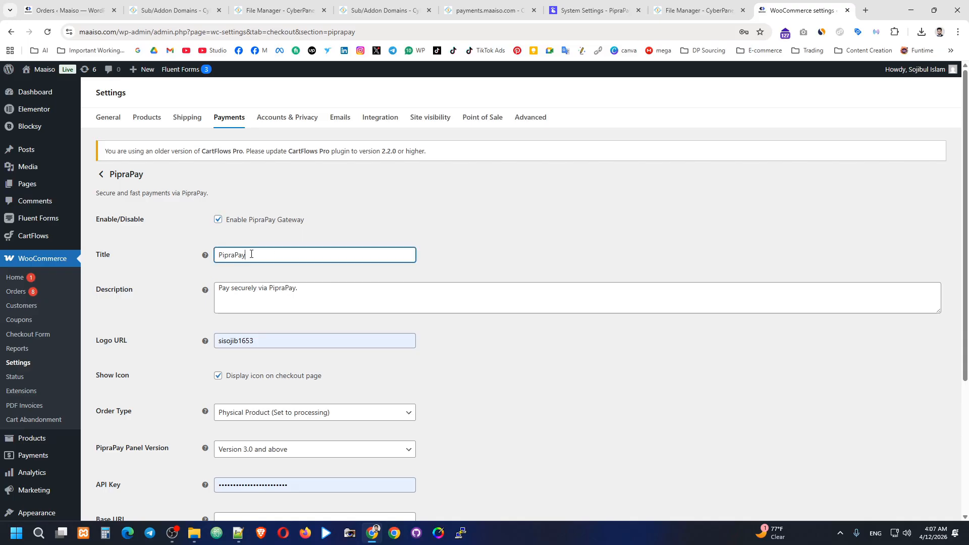
drag(252, 254, 218, 266)
text(Maaiso.com)
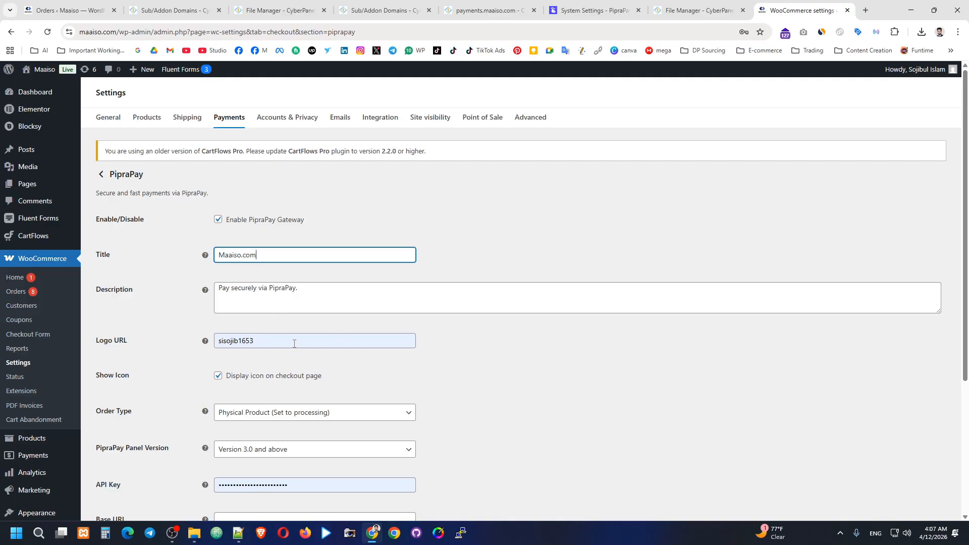
Step: Clear the old API key and paste the newly copied PipraPay key
scroll(293, 342, down, 1)
click(279, 294)
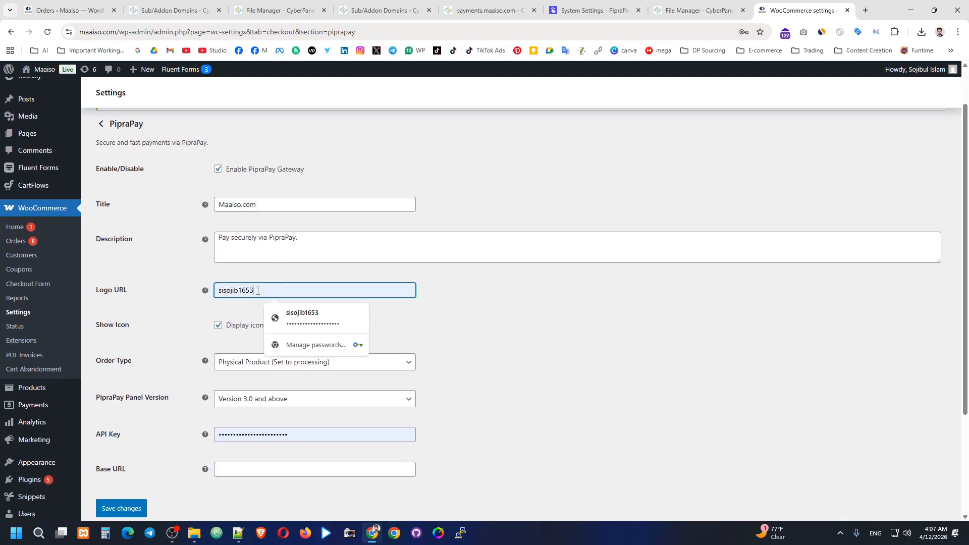
key(Escape)
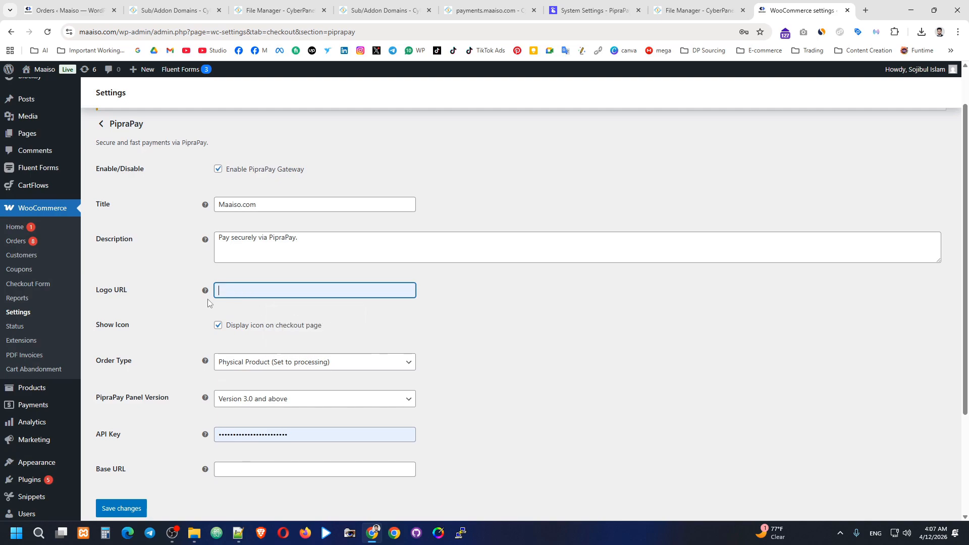
click(254, 291)
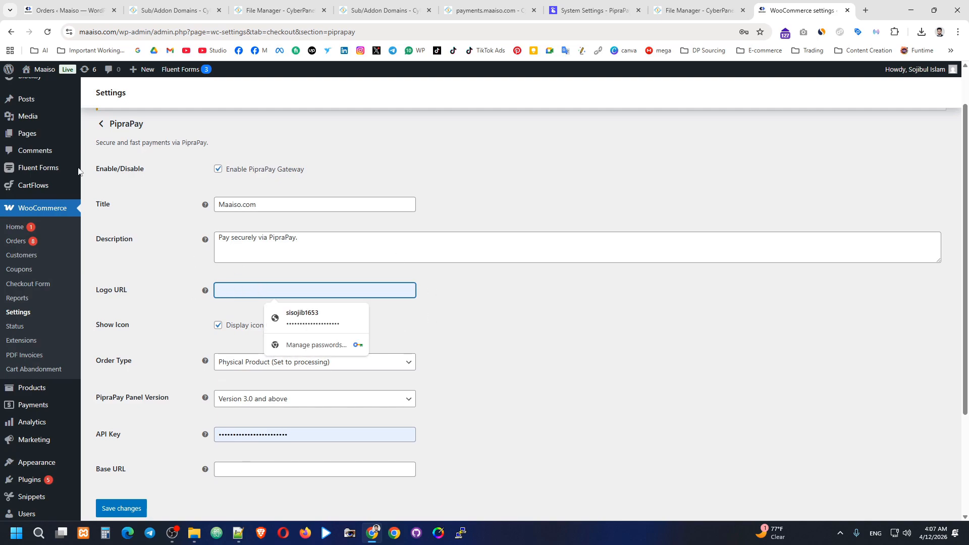
click(172, 293)
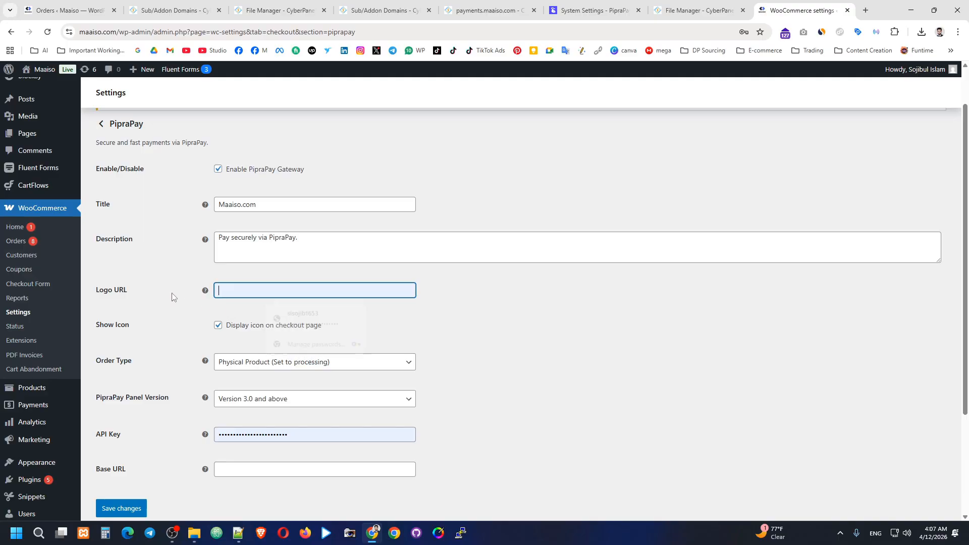
scroll(248, 415, down, 1)
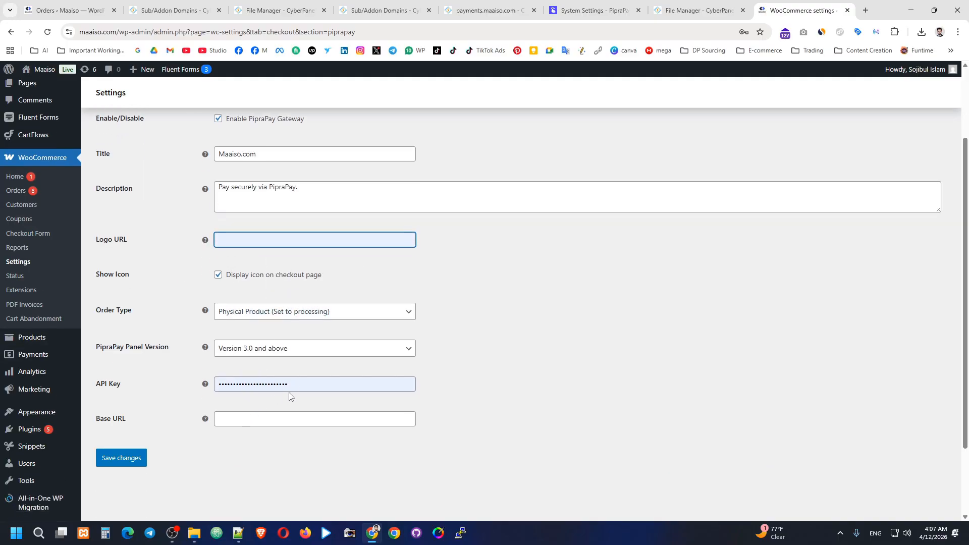
drag(295, 387, 222, 389)
key(BackSpace)
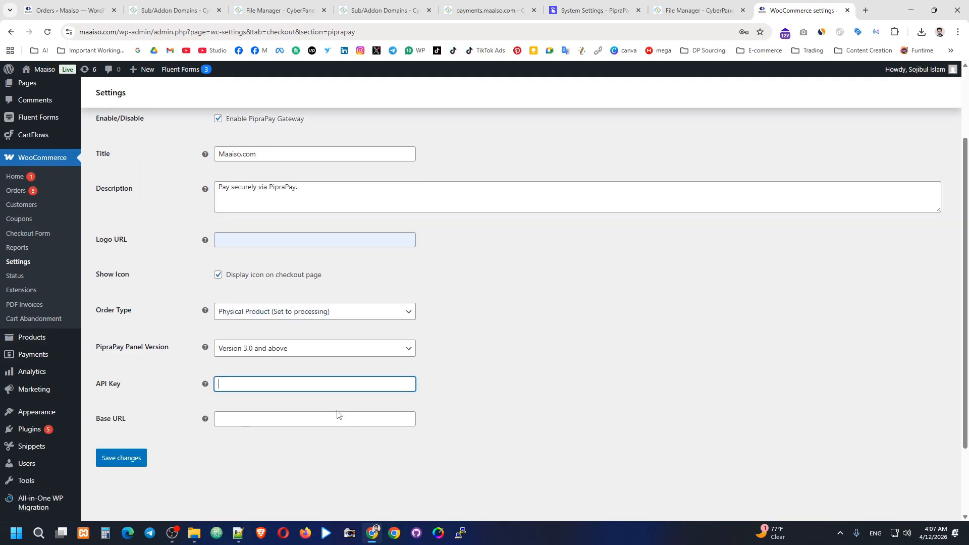
key(ctrl+v)
Step: Set Panel Version to 'Version below 3.0' and Order Type to 'Digital Product (Auto complete)'
click(314, 351)
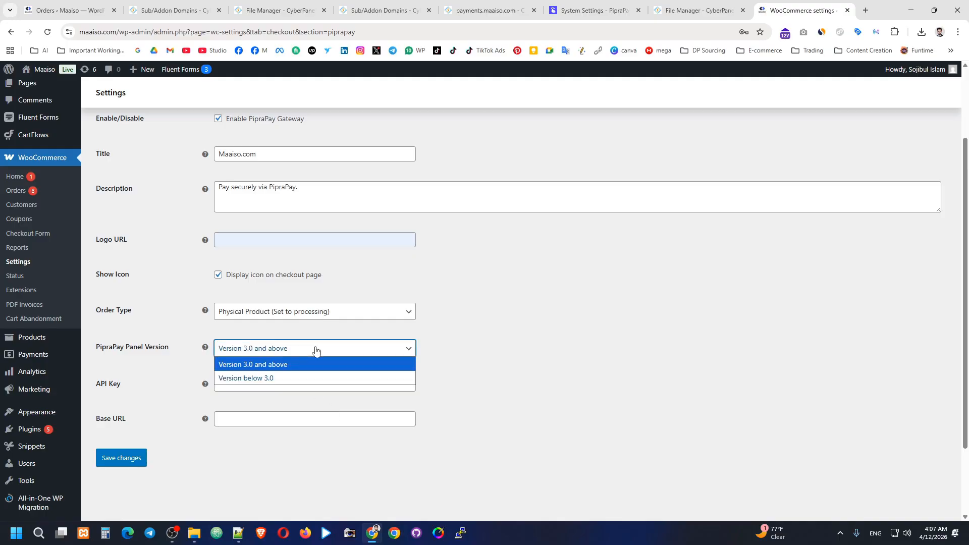
click(264, 382)
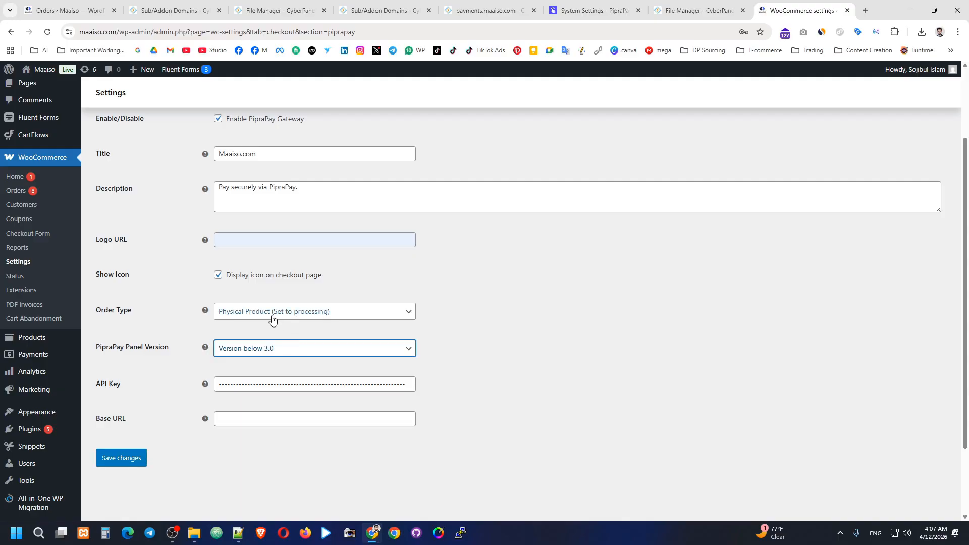
click(305, 315)
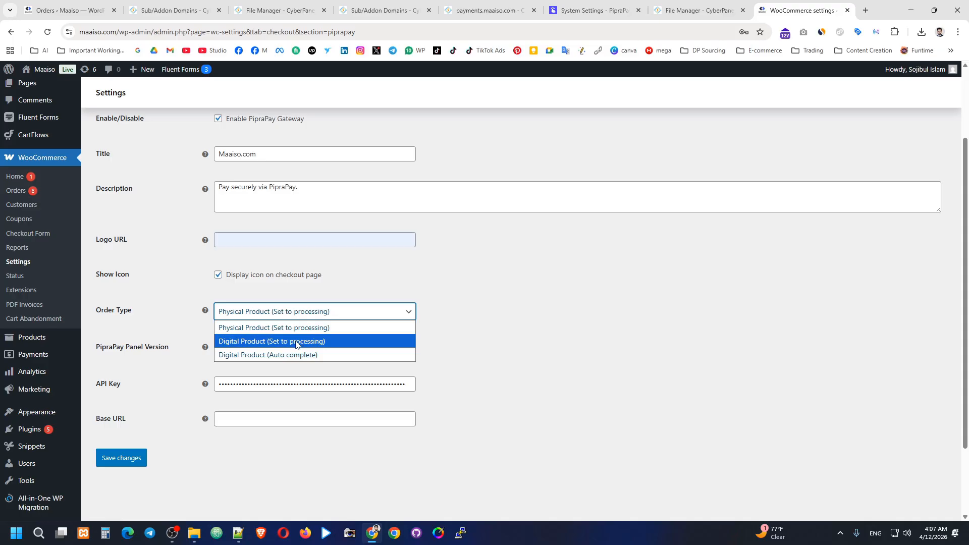
click(268, 356)
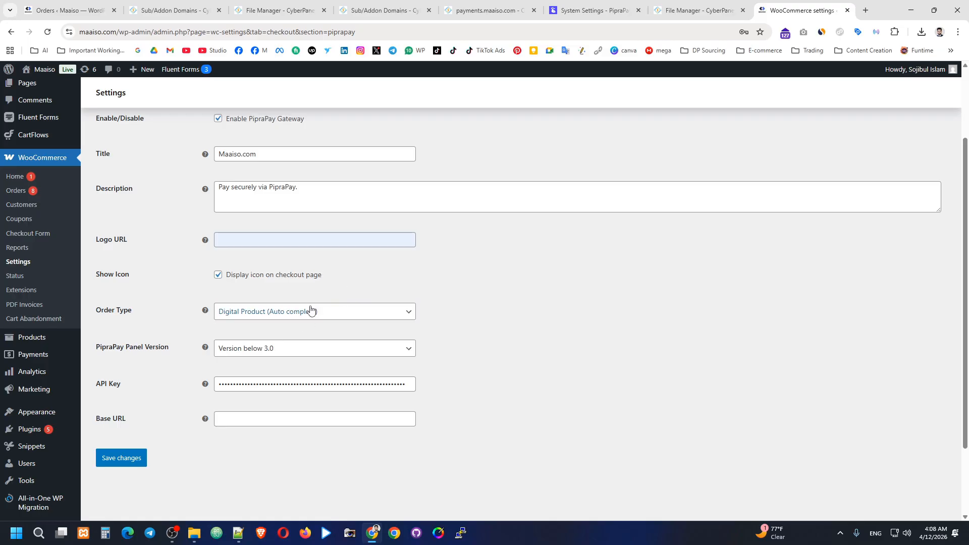
click(310, 311)
click(296, 354)
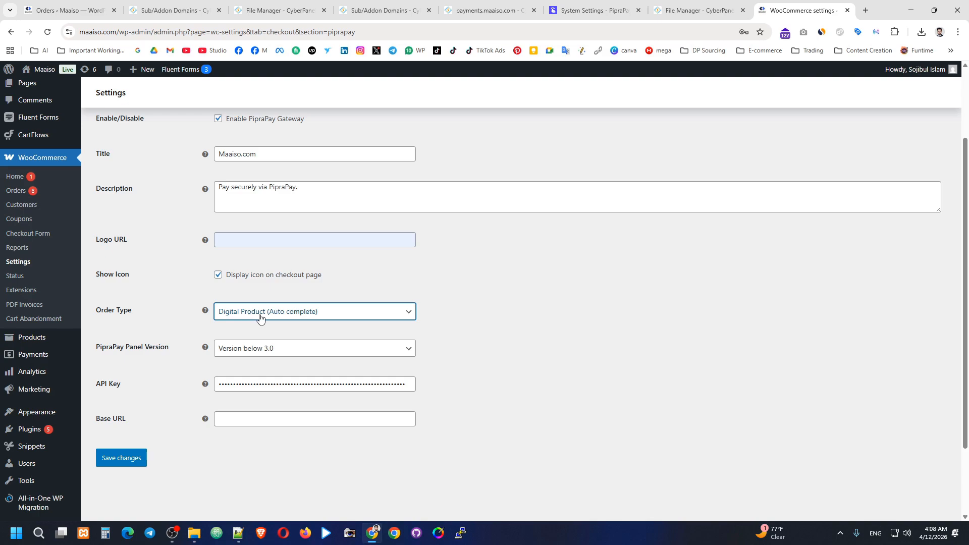
Step: Copy the Base URL from PipraPay's API Settings for the gateway's Base URL field
click(228, 421)
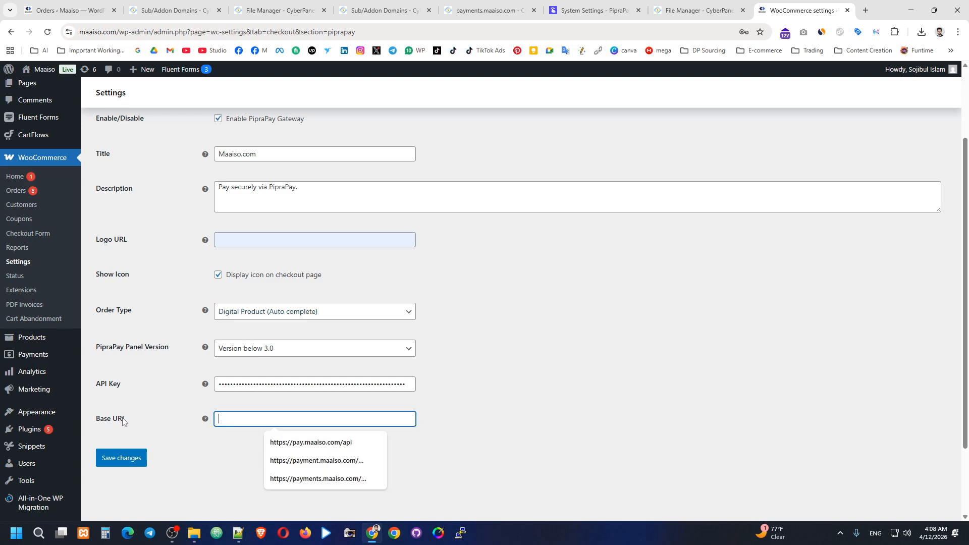
drag(124, 420, 79, 416)
click(170, 403)
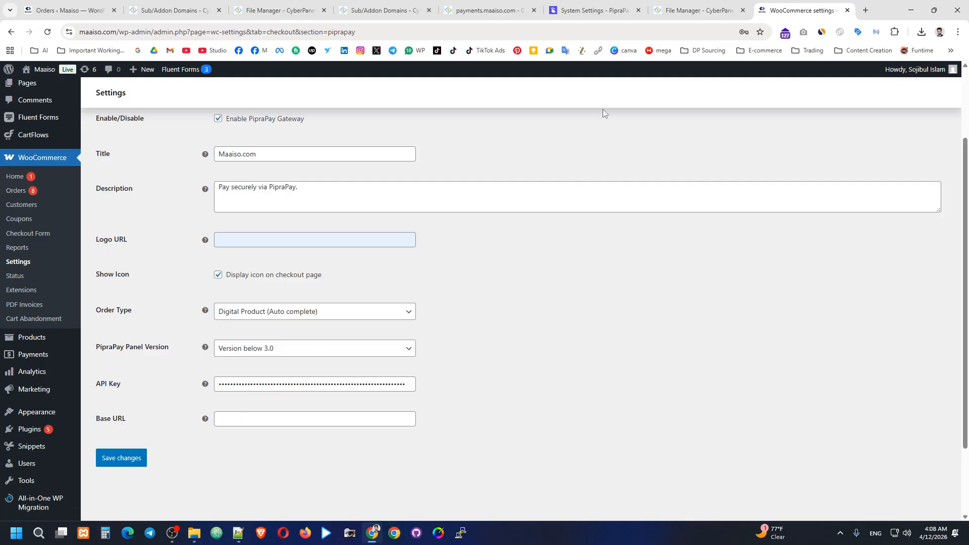
click(696, 10)
click(595, 10)
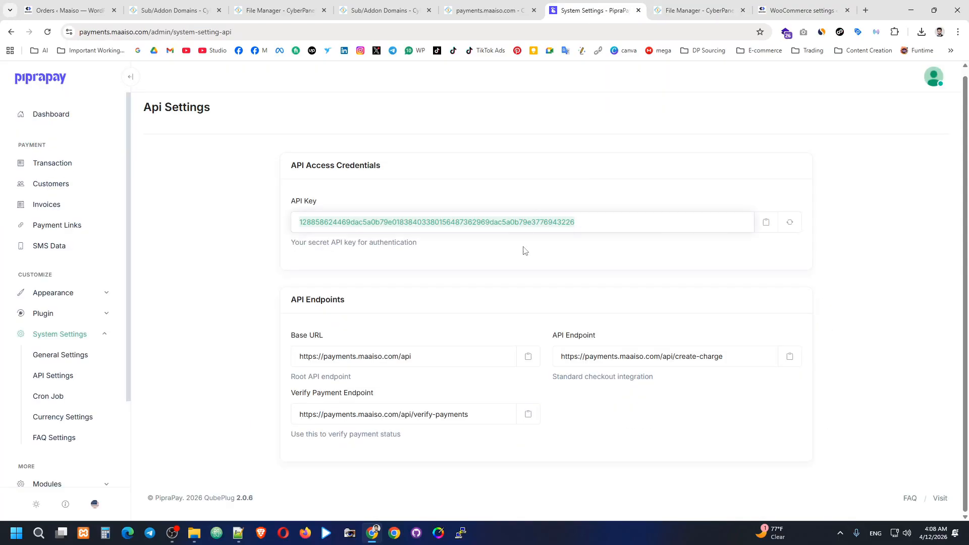
drag(584, 10, 679, 7)
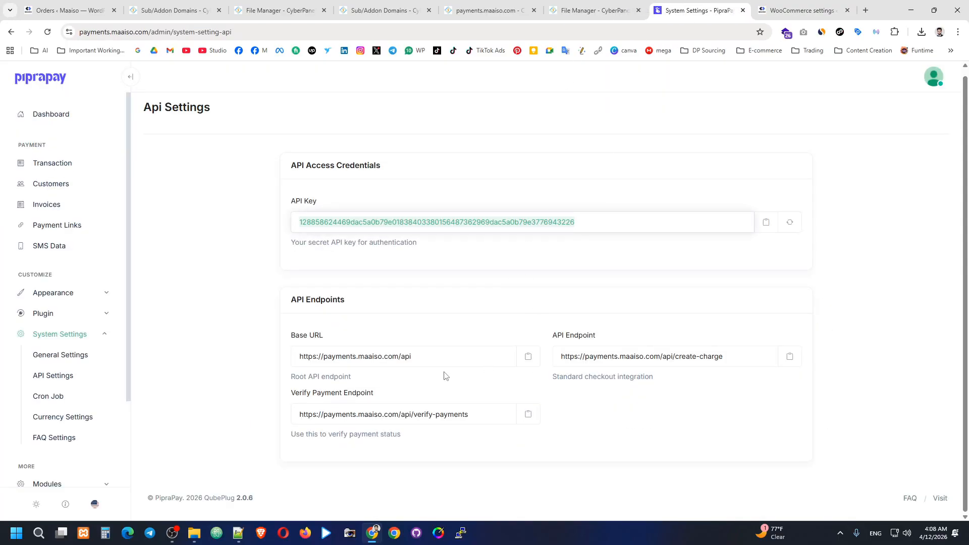
drag(290, 338, 323, 337)
click(345, 336)
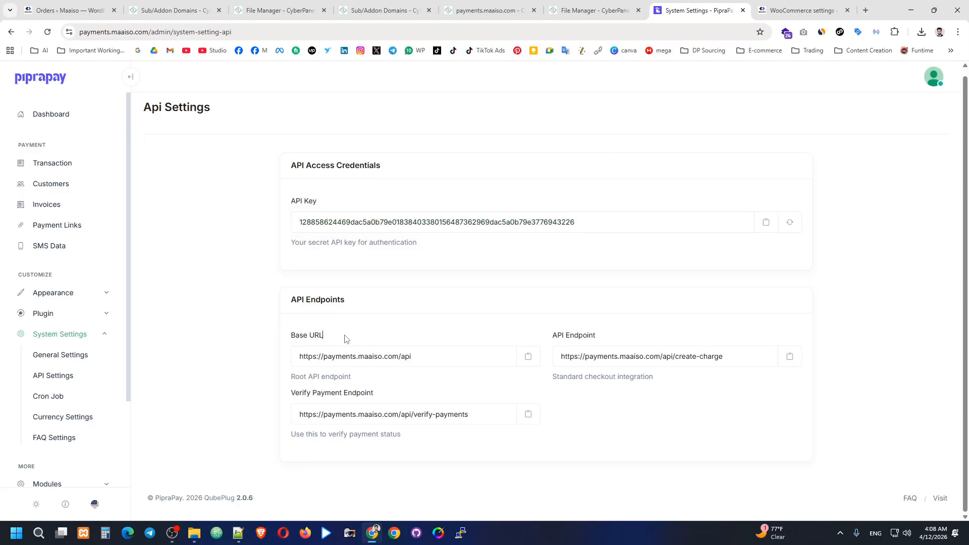
click(527, 359)
click(805, 7)
click(242, 420)
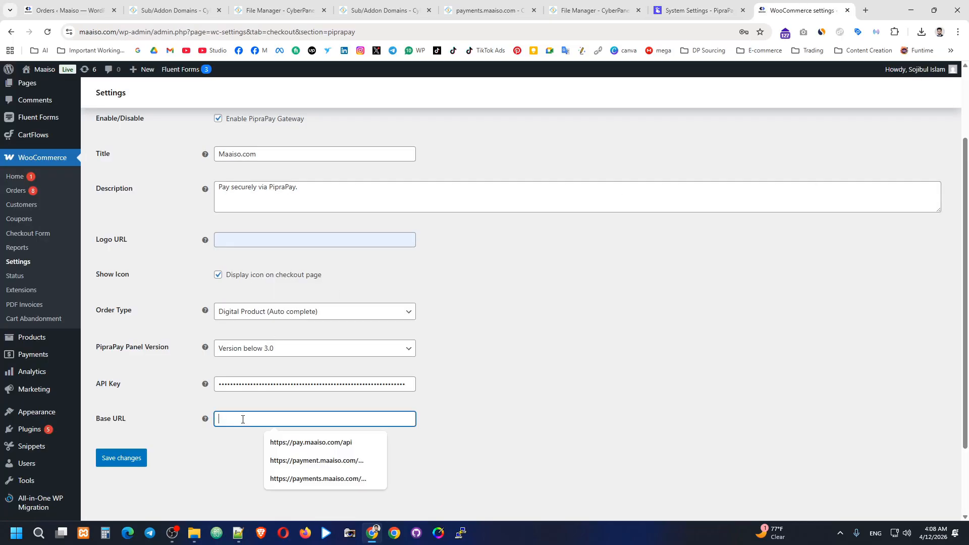
key(ctrl+v)
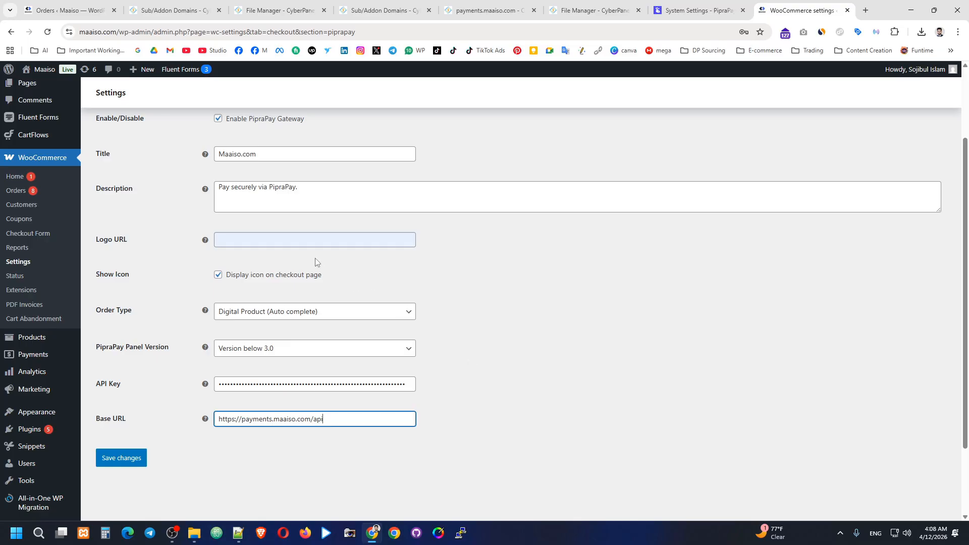
scroll(48, 260, up, 2)
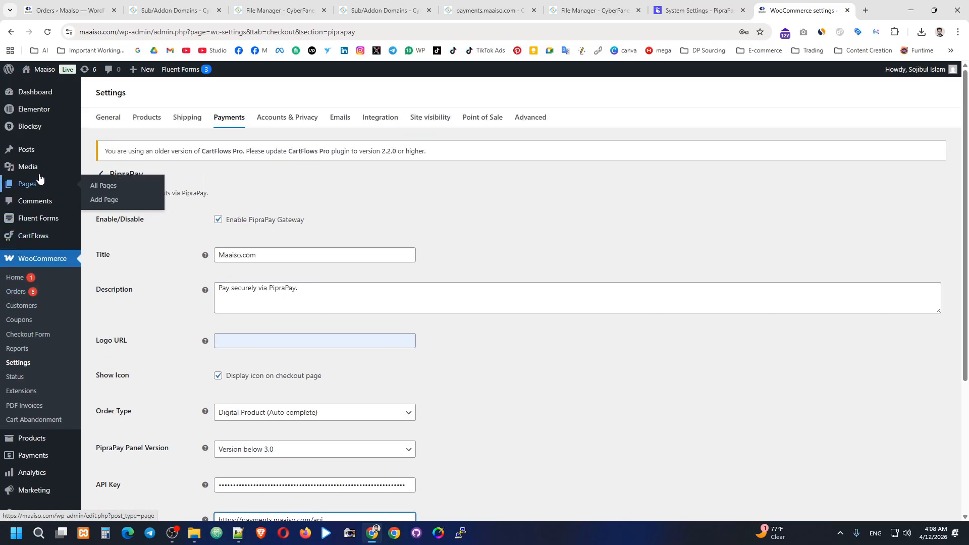
Step: Copy the file URL of the wide MAAISO logo from the Media Library
right_click(88, 166)
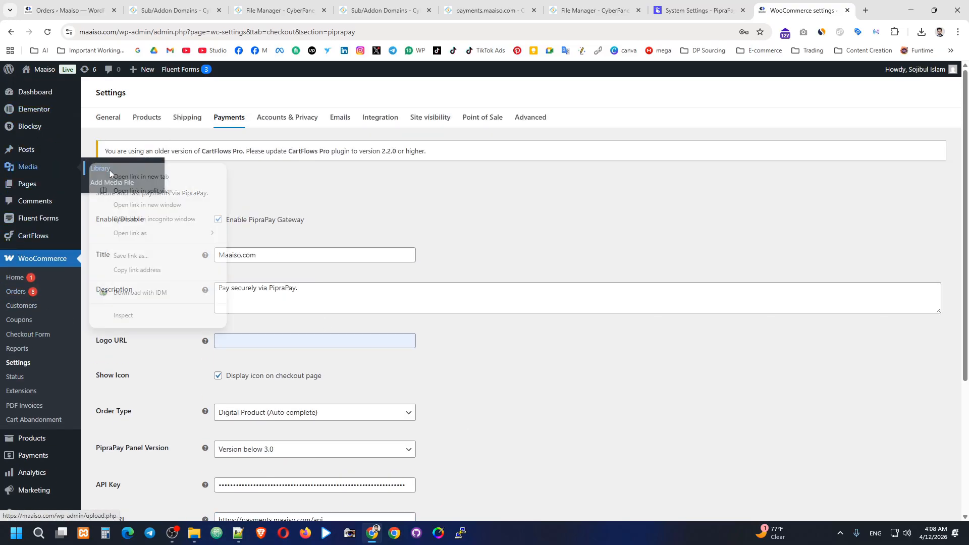
click(124, 172)
key(ctrl+Tab)
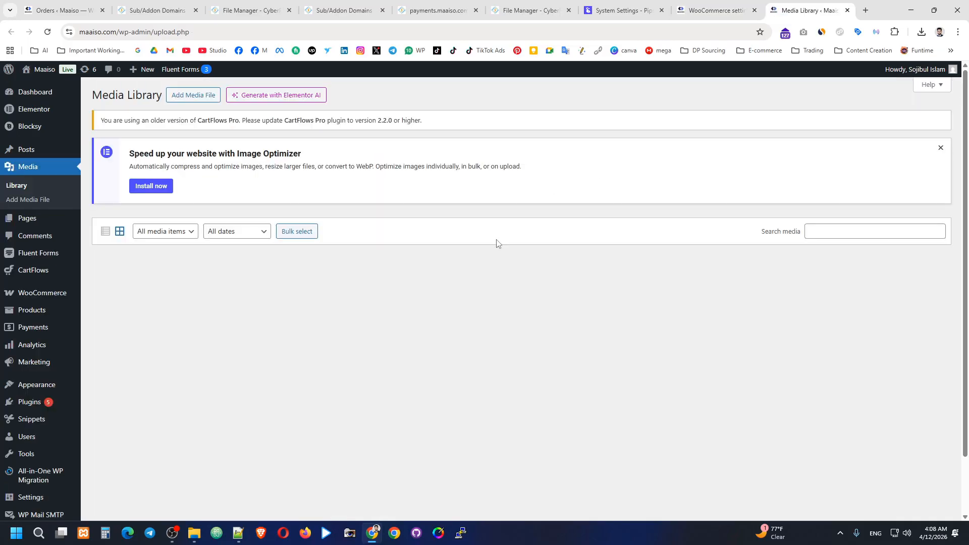
scroll(422, 287, down, 8)
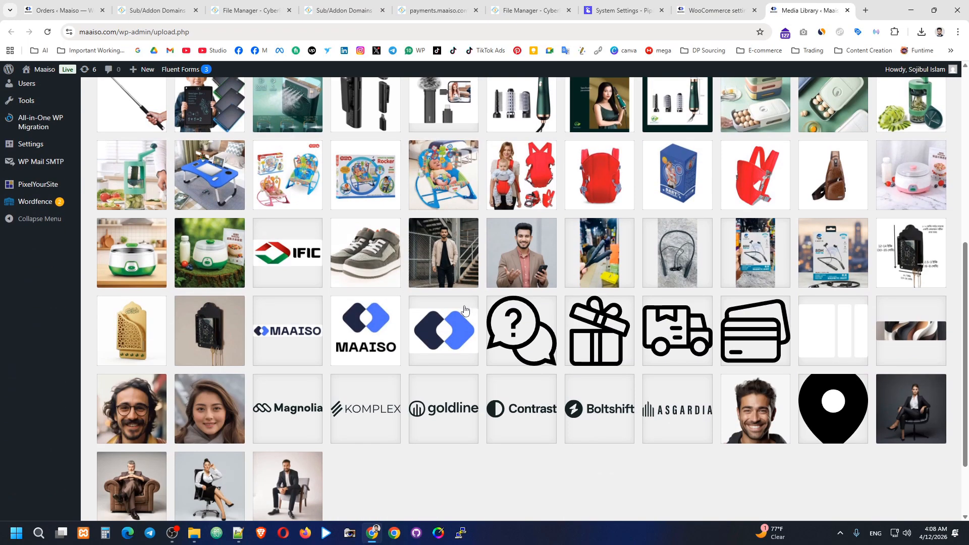
click(371, 306)
click(940, 89)
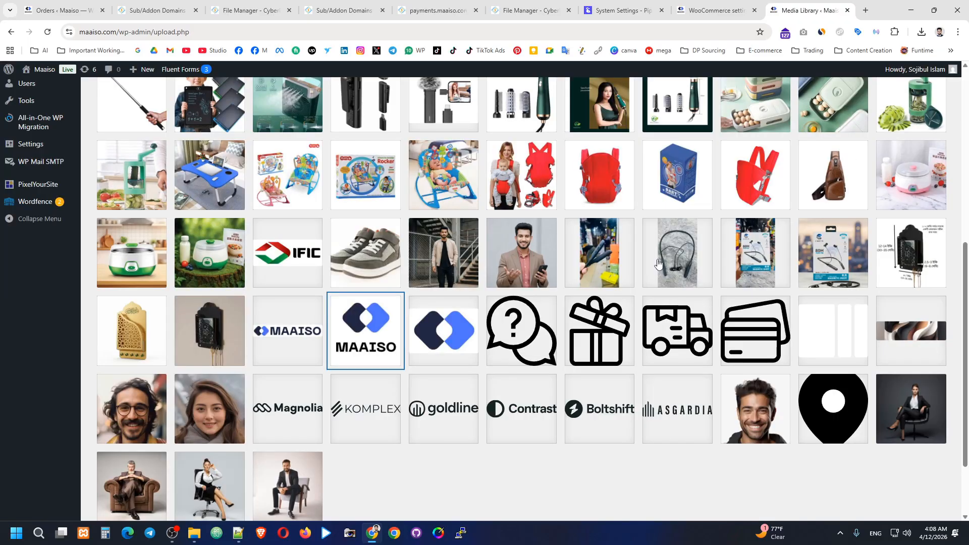
click(304, 337)
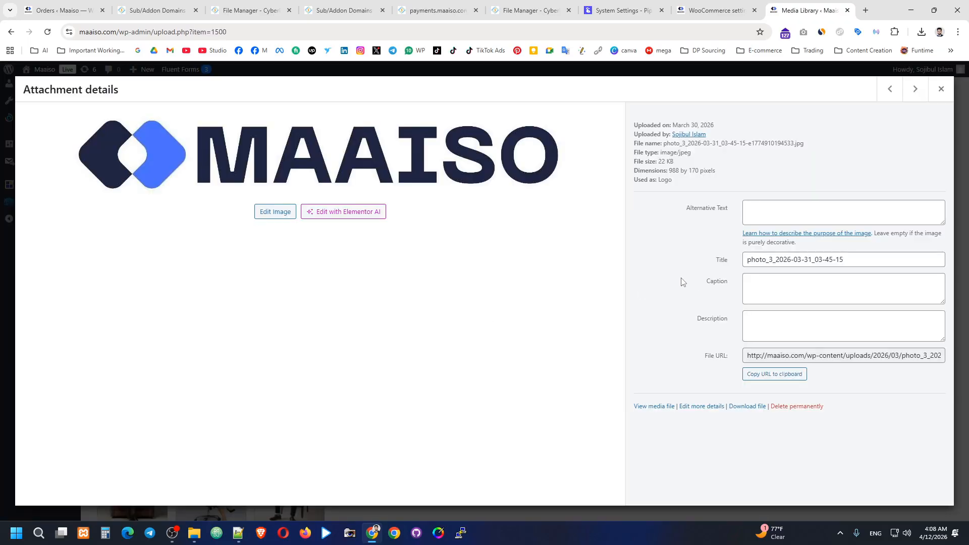
click(768, 376)
click(941, 88)
Step: Paste the MAAISO logo URL into Logo URL and save the gateway settings
click(715, 4)
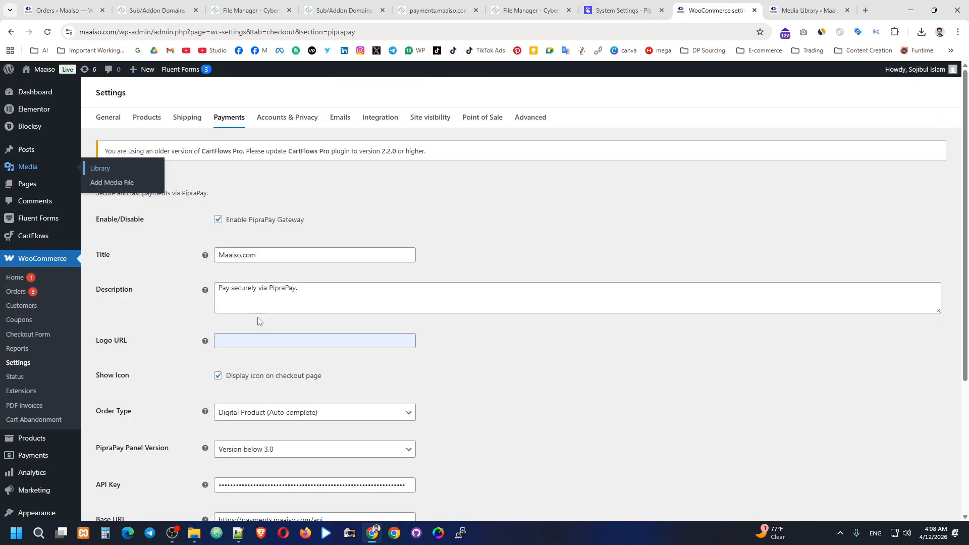
click(247, 338)
key(ctrl+v)
click(479, 336)
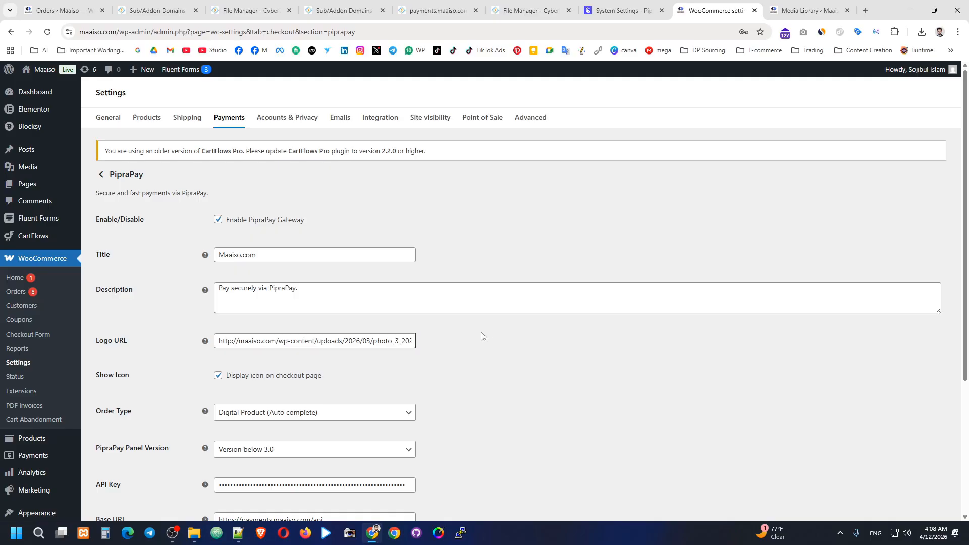
scroll(404, 373, down, 3)
click(121, 363)
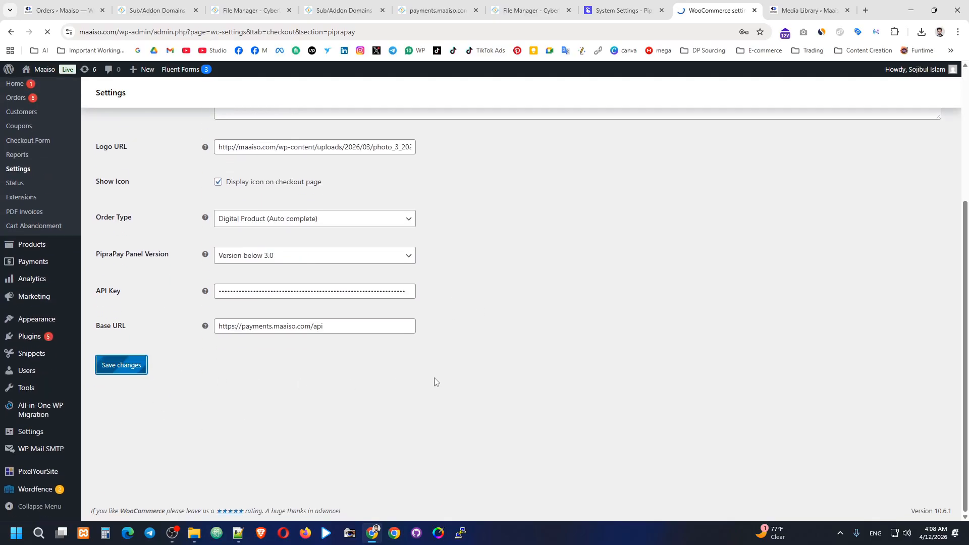
scroll(433, 381, up, 1)
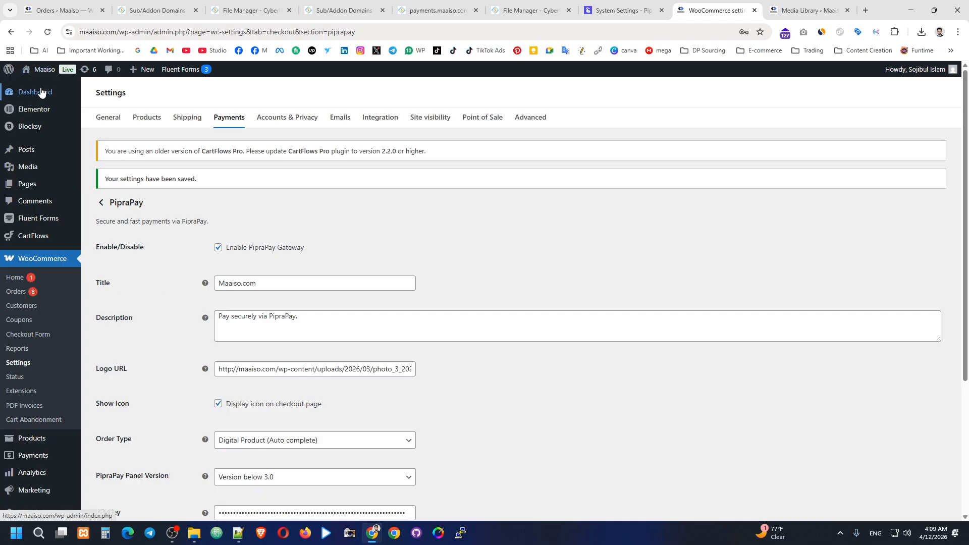
Step: Buy the 3-IN-1 Super Fast Charging Cable and confirm Maaiso.com appears among checkout payment methods
mouse_move(40, 70)
click(77, 92)
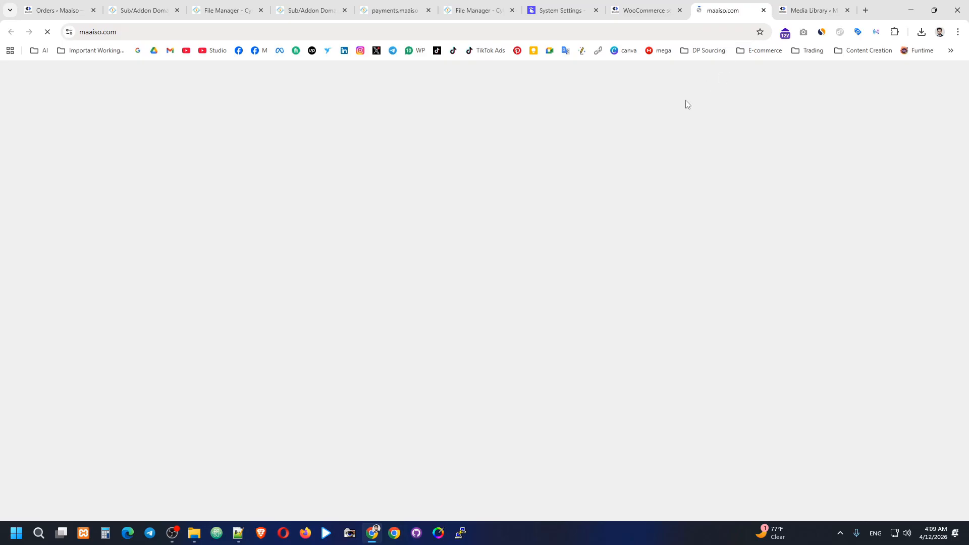
scroll(520, 278, down, 7)
scroll(463, 280, down, 3)
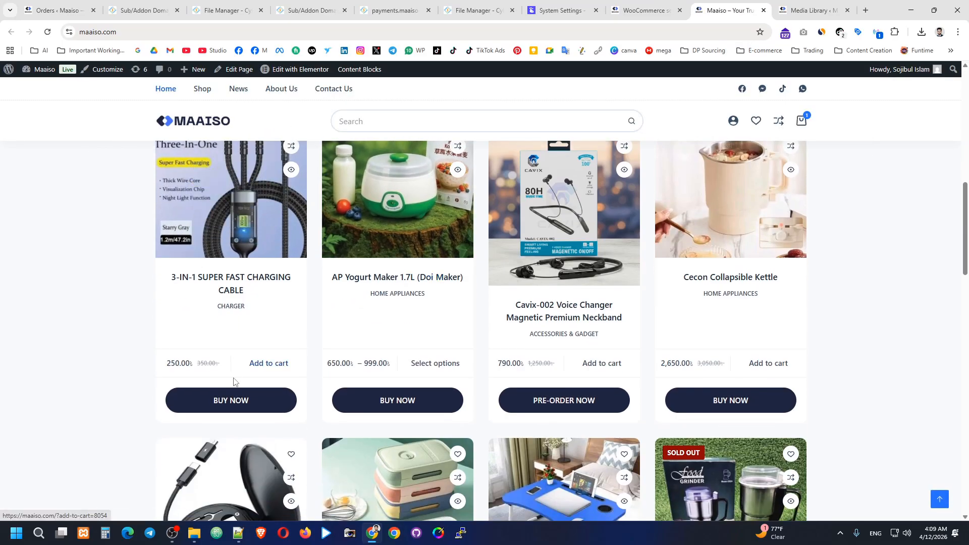
scroll(275, 288, up, 2)
click(279, 288)
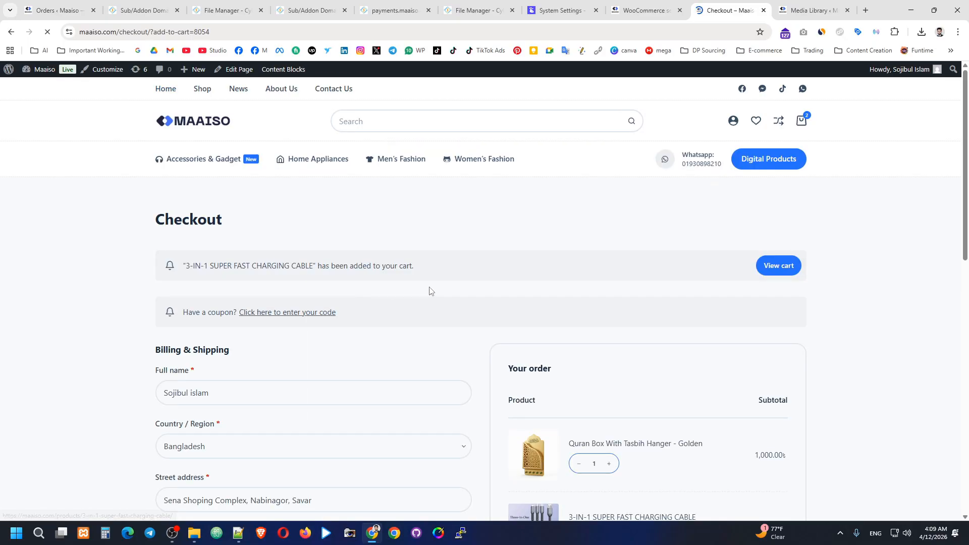
scroll(451, 241, down, 2)
scroll(459, 237, down, 3)
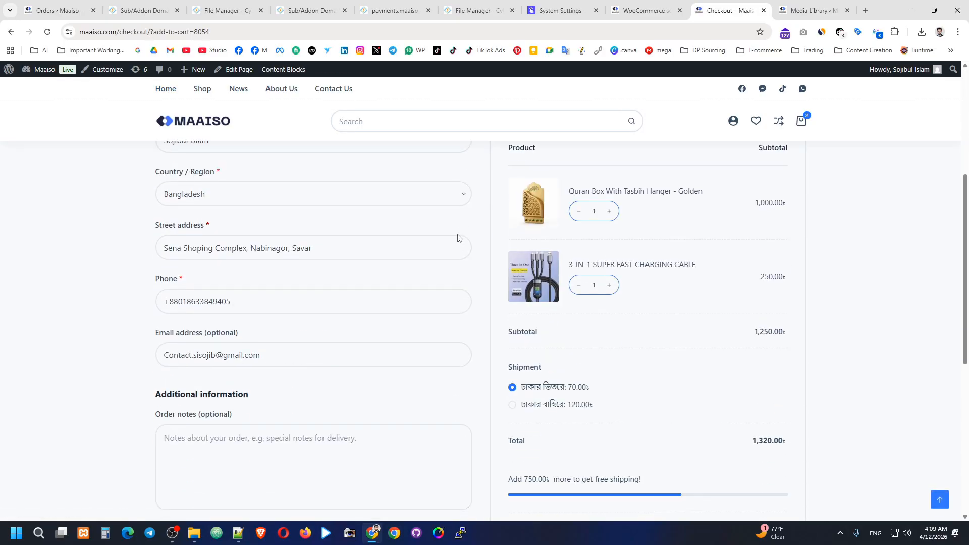
scroll(659, 253, down, 3)
scroll(705, 299, down, 2)
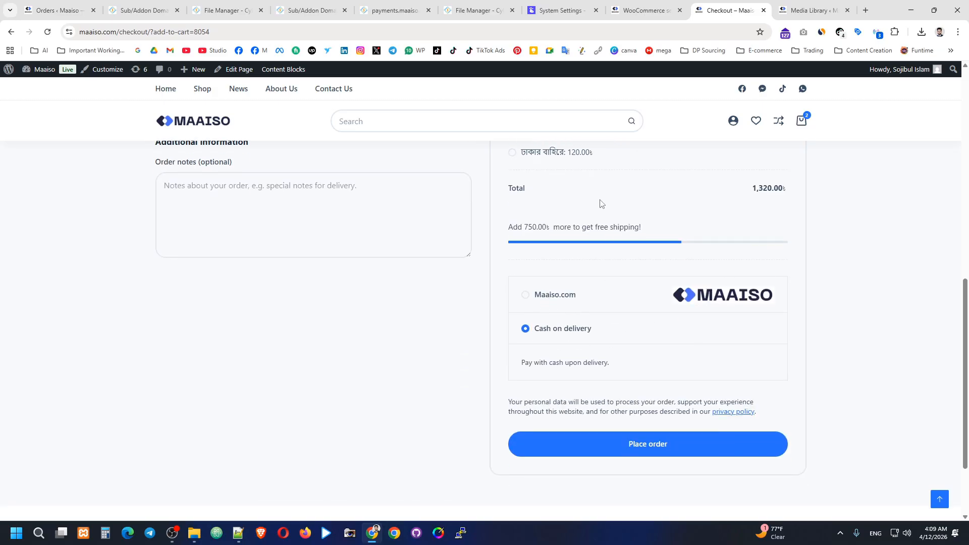
click(657, 5)
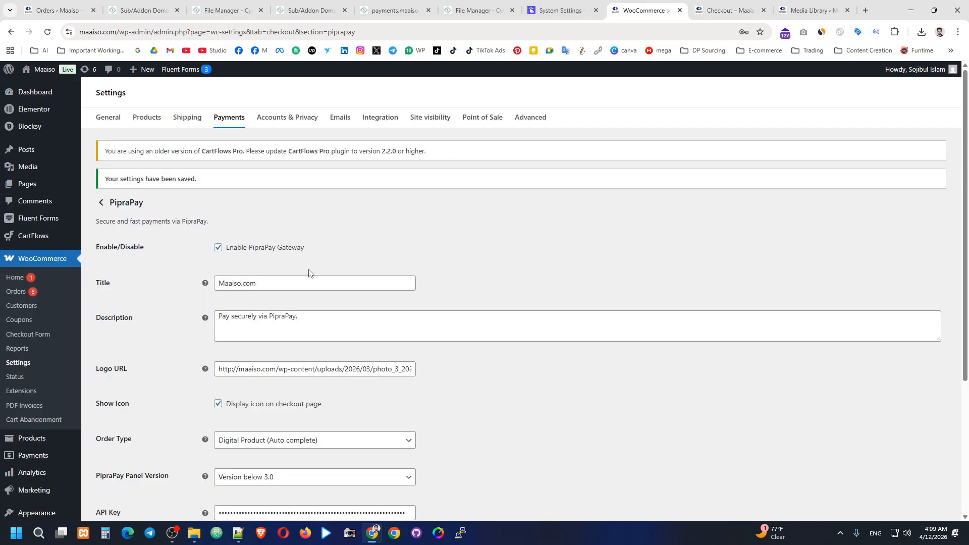
Step: Replace the gateway title Maaiso.com with PipraPay and save the settings
drag(255, 287, 219, 295)
key(BackSpace)
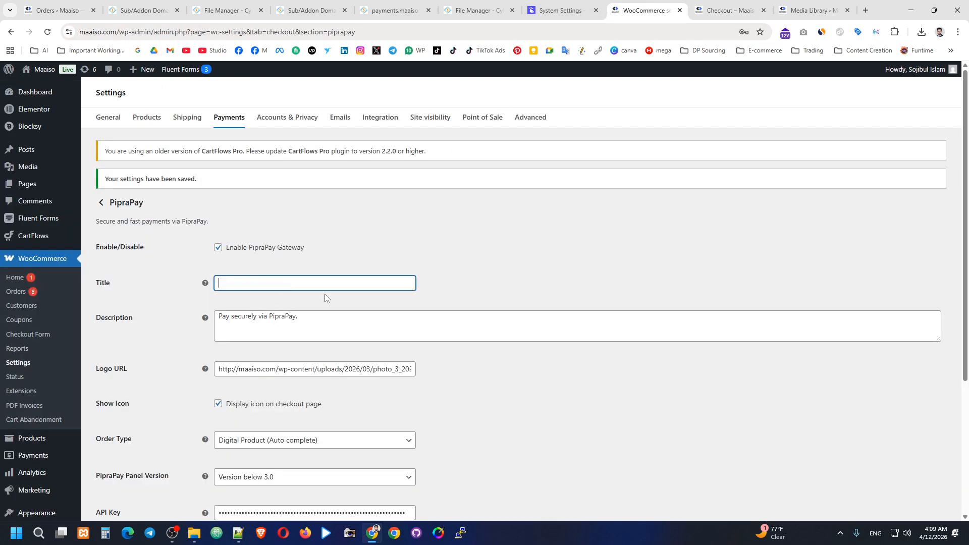
text(Pi)
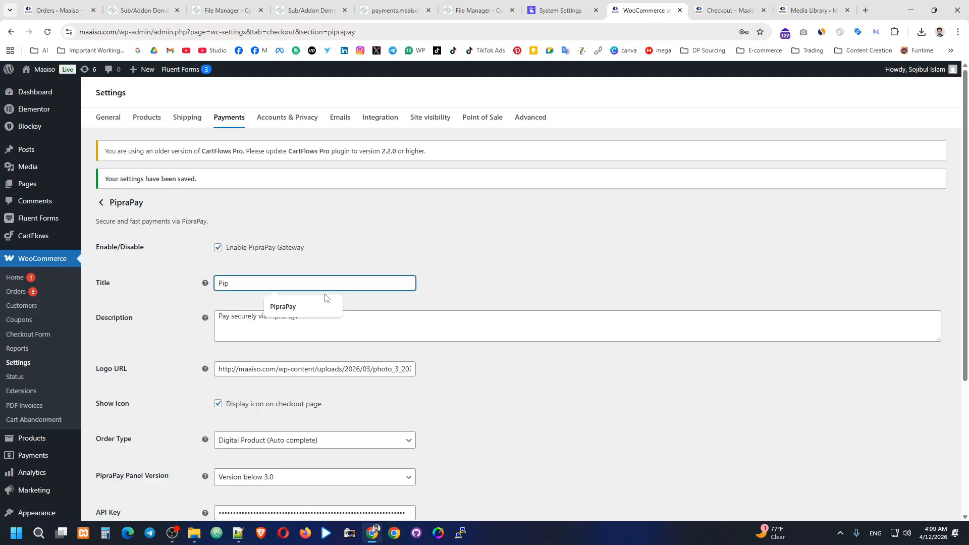
text(p)
key(Down)
click(304, 313)
scroll(304, 313, down, 4)
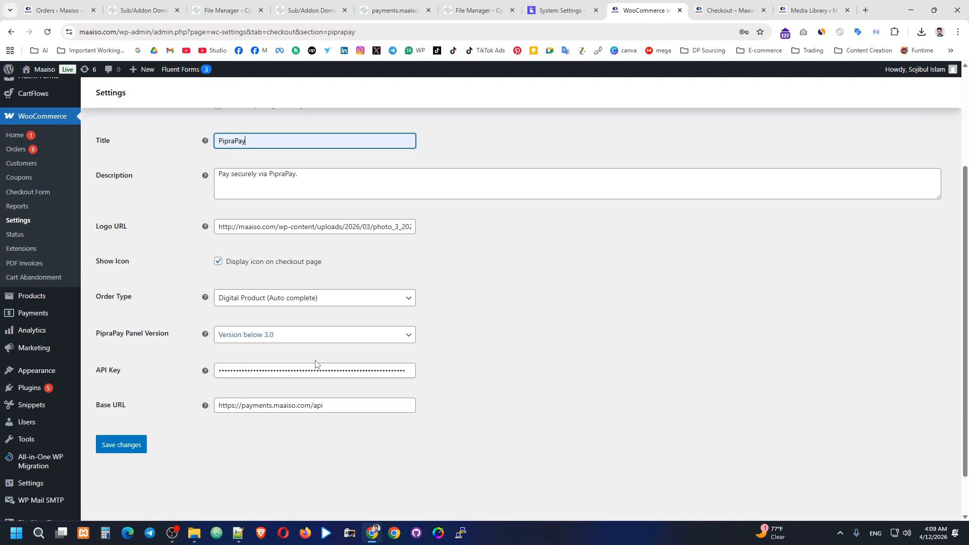
click(120, 394)
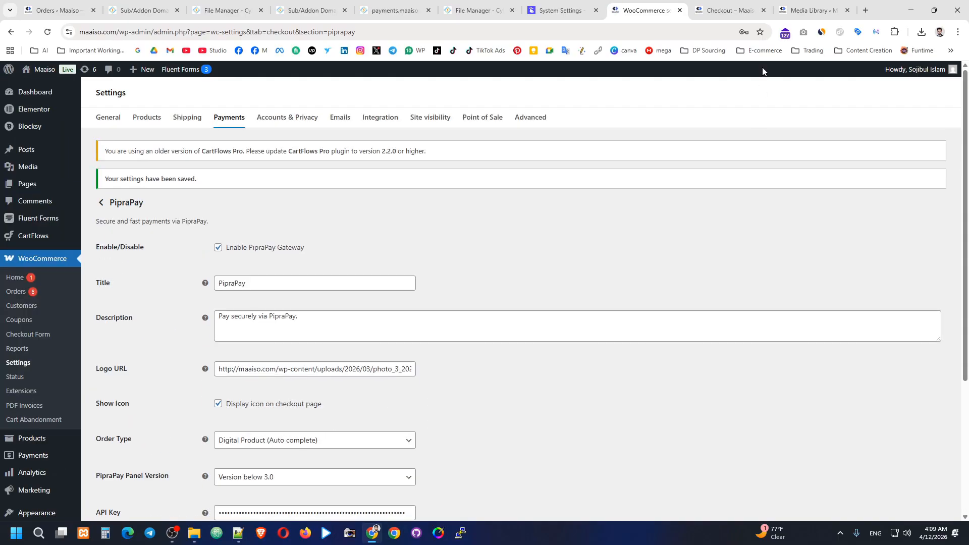
Step: Close the Media Library tab, dismiss the download manager popup, and return to the gateway settings
click(793, 4)
click(737, 4)
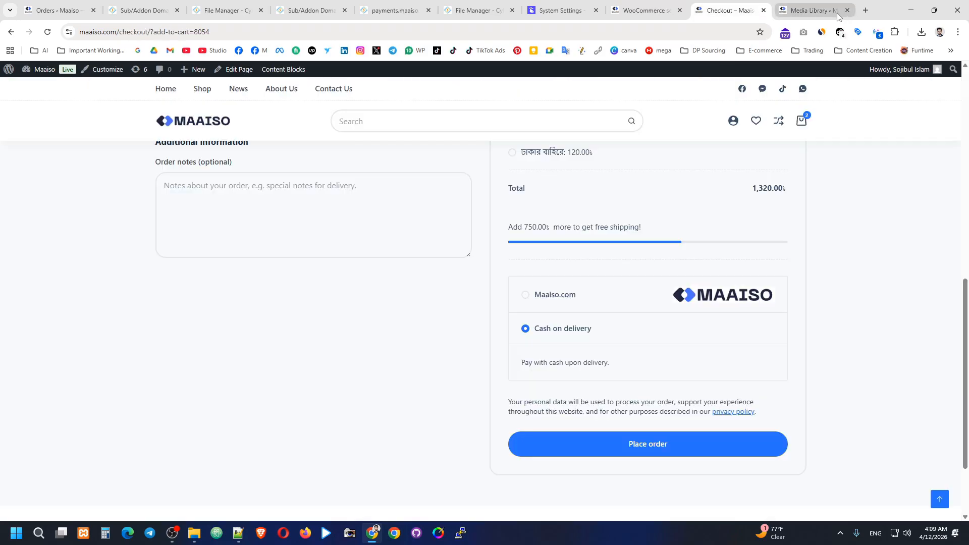
click(847, 10)
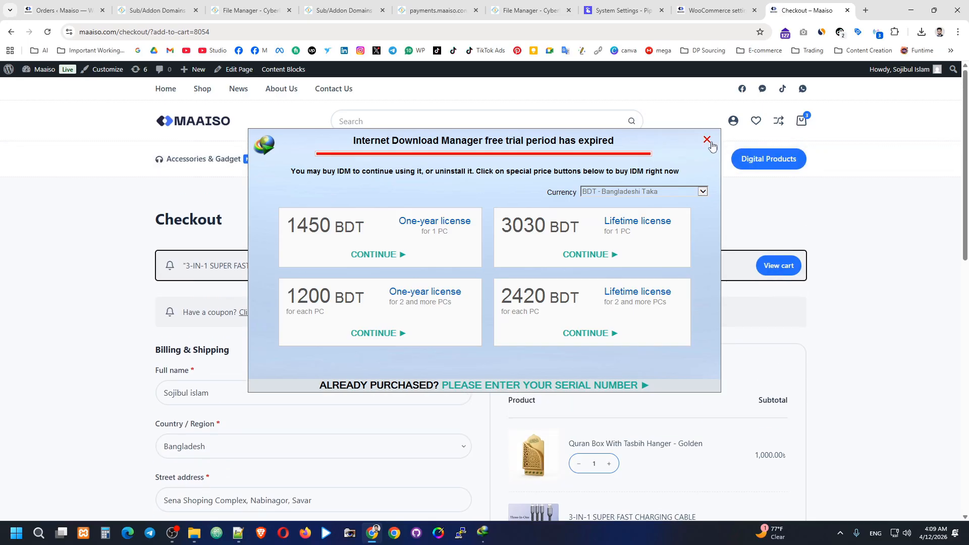
click(707, 139)
scroll(817, 238, down, 9)
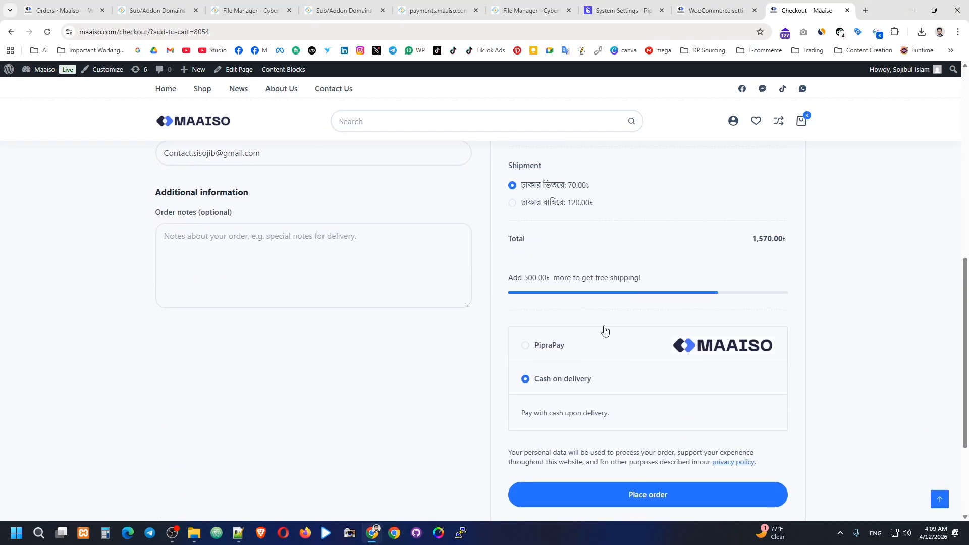
click(716, 10)
Step: Change the gateway title to Online Payments, save it, and go to the checkout page
drag(268, 287, 216, 289)
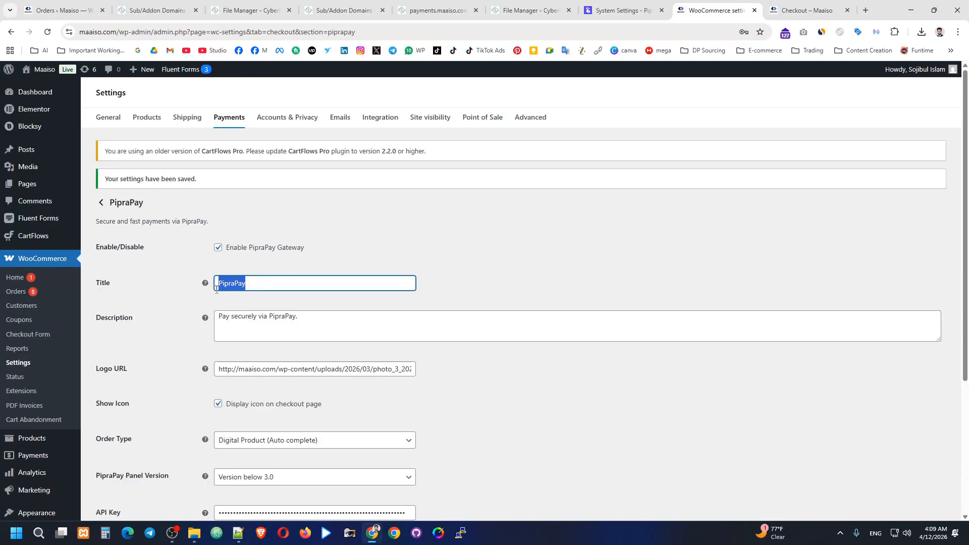
key(BackSpace)
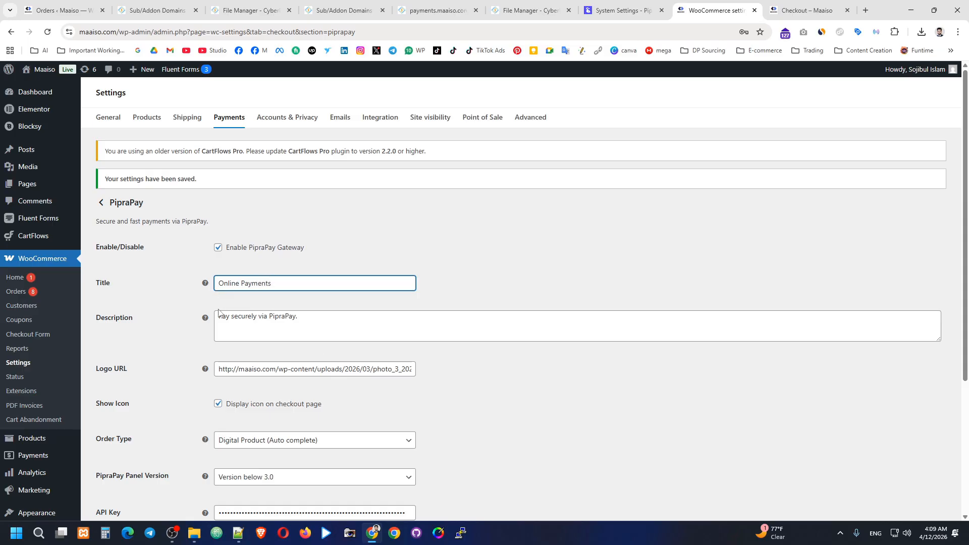
scroll(218, 313, down, 4)
click(128, 394)
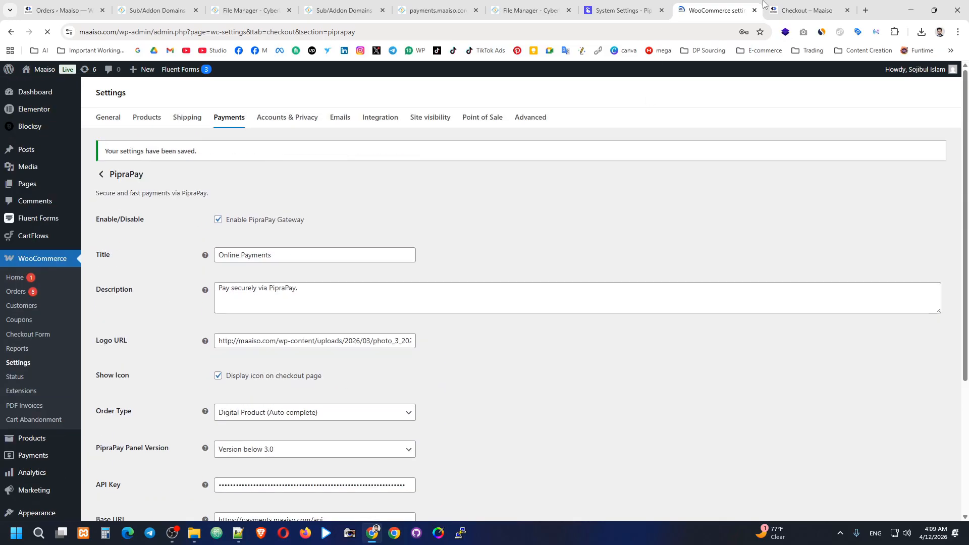
click(769, 8)
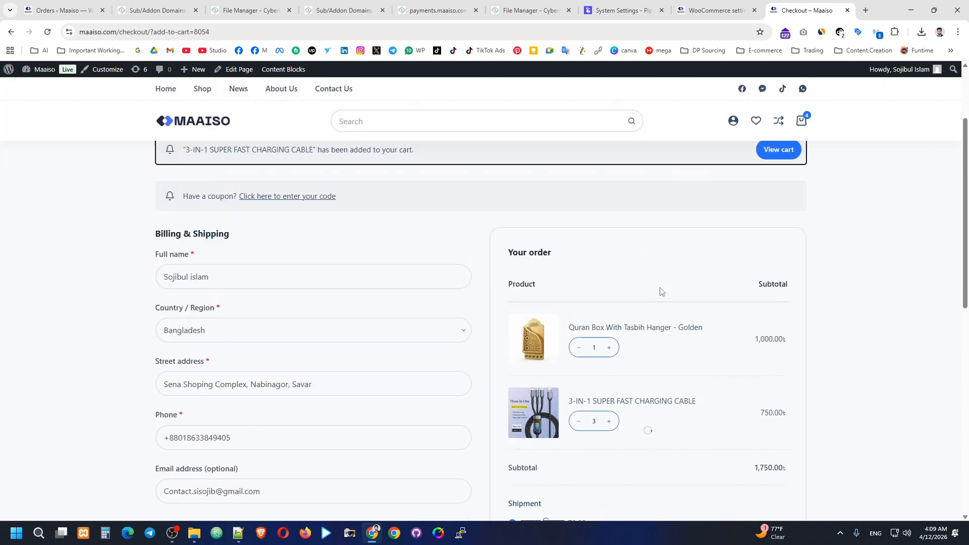
Step: Place a test order with Online Payments and return from the unreachable payment page
scroll(660, 291, down, 8)
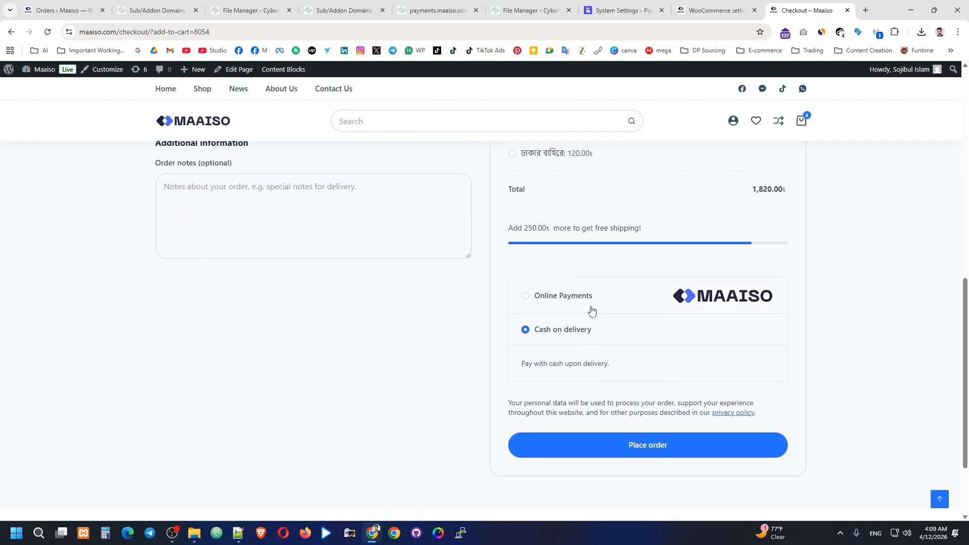
click(553, 300)
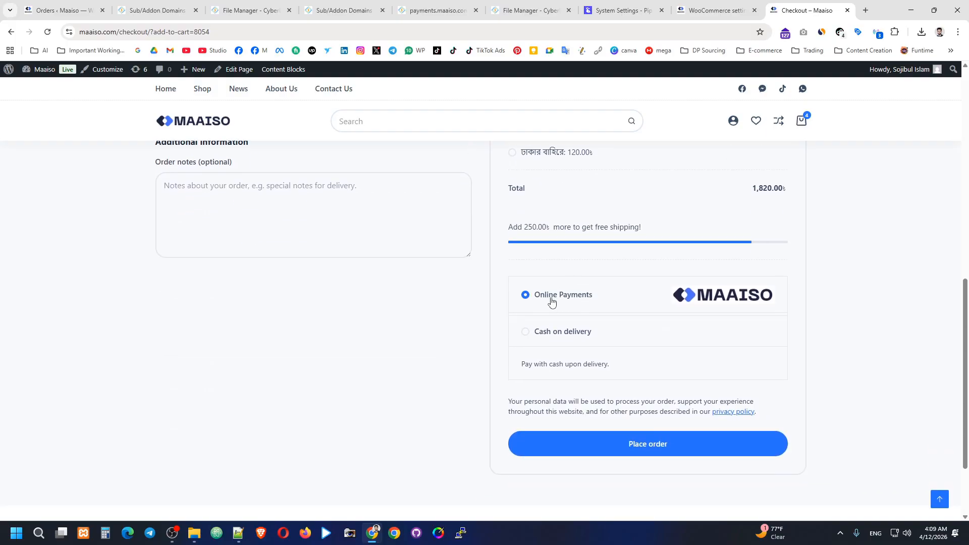
click(648, 447)
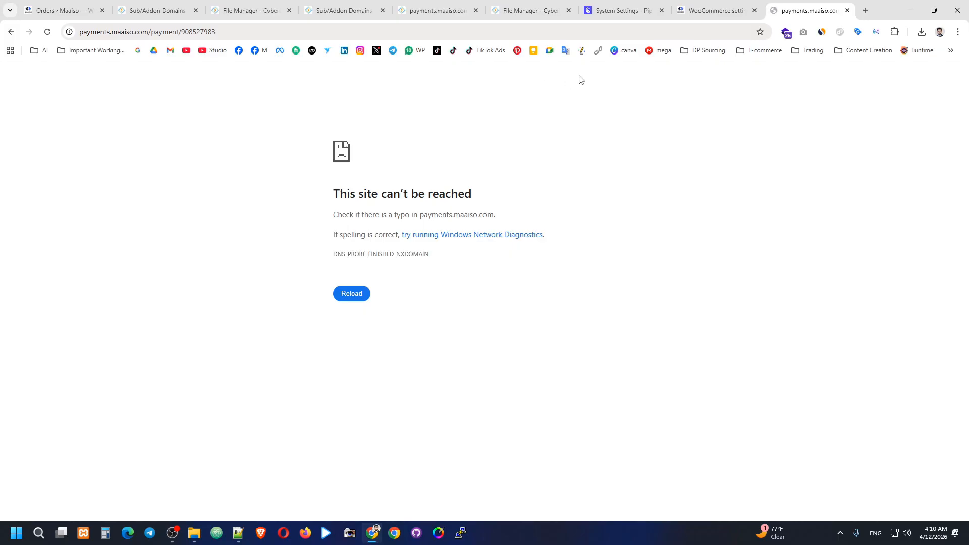
click(12, 31)
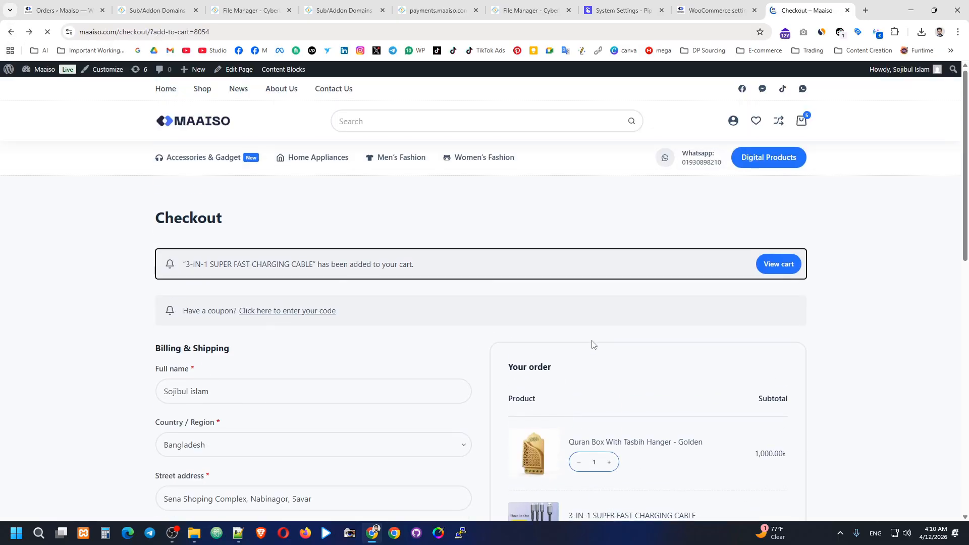
Step: Retry the order, back out of the unreachable page again, and switch to PipraPay's settings
scroll(598, 323, down, 8)
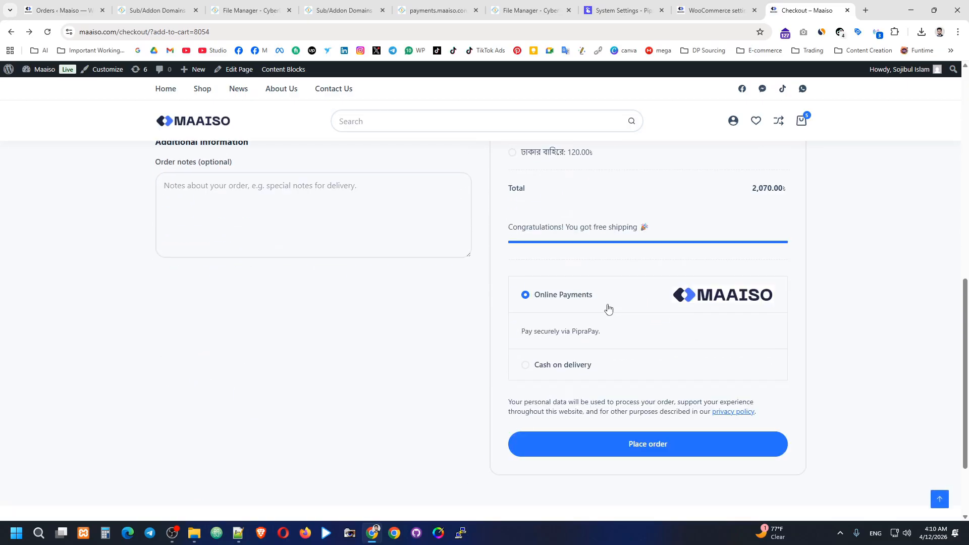
scroll(606, 311, down, 3)
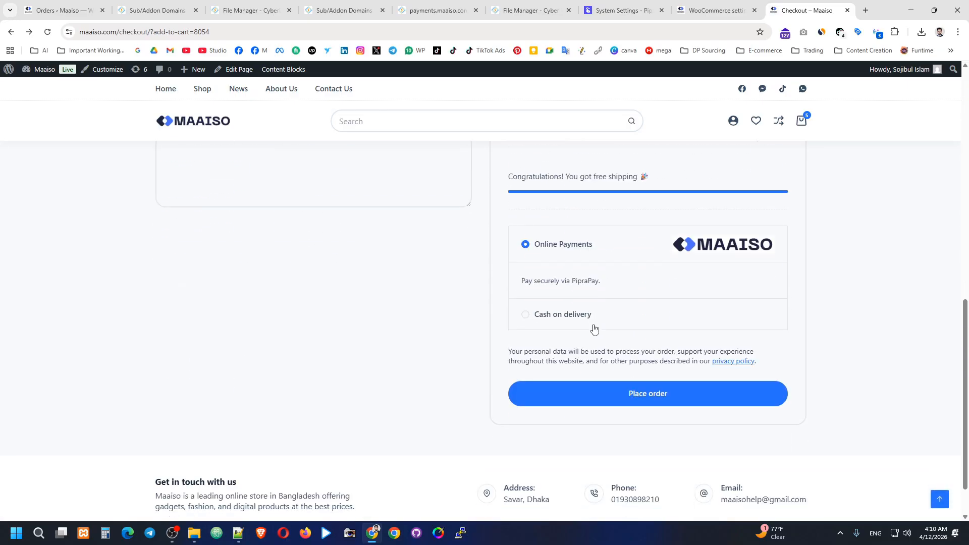
click(648, 393)
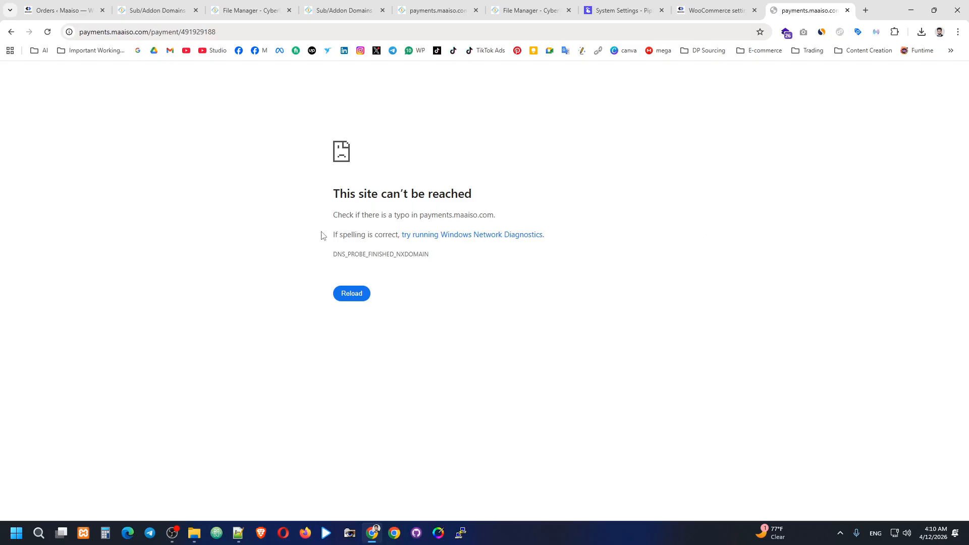
click(11, 33)
click(623, 10)
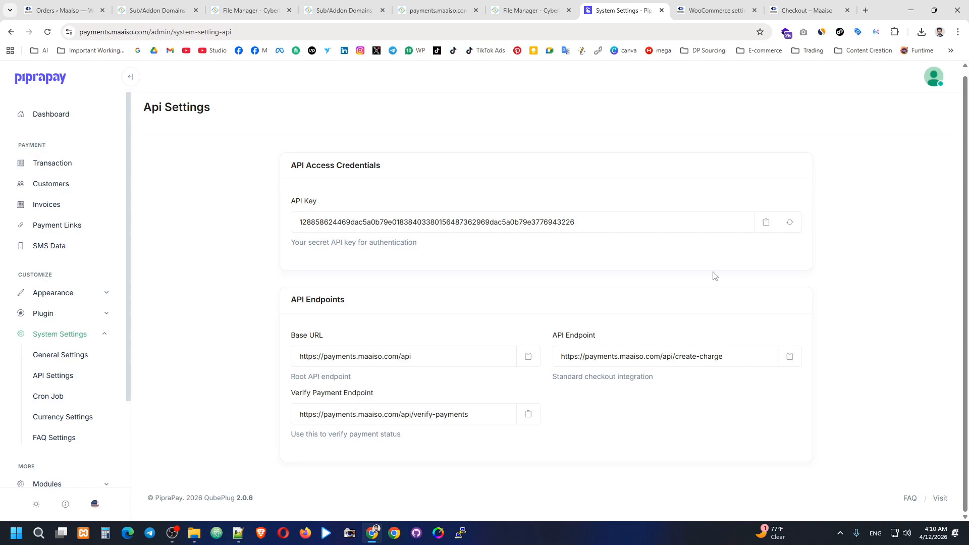
Step: Copy the command from PipraPay's Cron Job settings and go to the payments site's CyberPanel page
scroll(104, 338, down, 1)
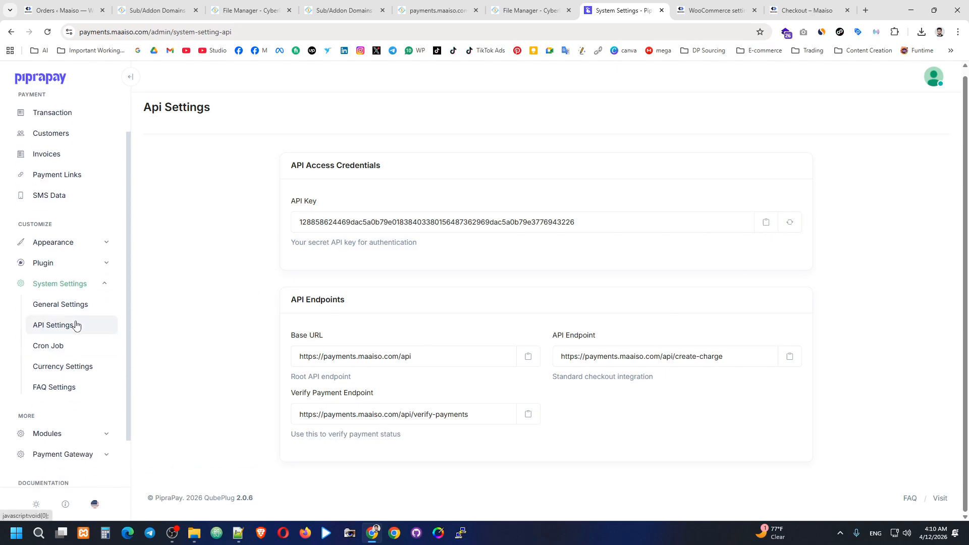
click(63, 347)
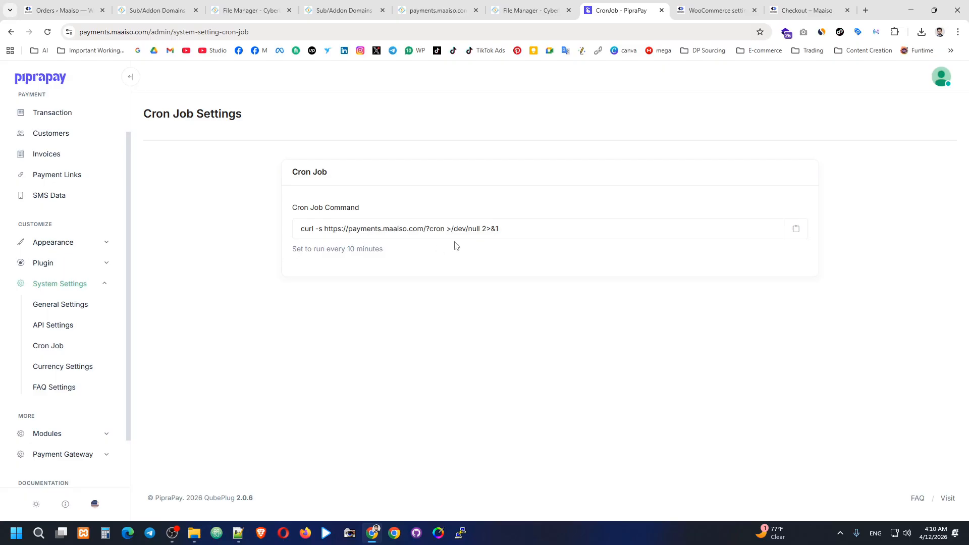
click(798, 231)
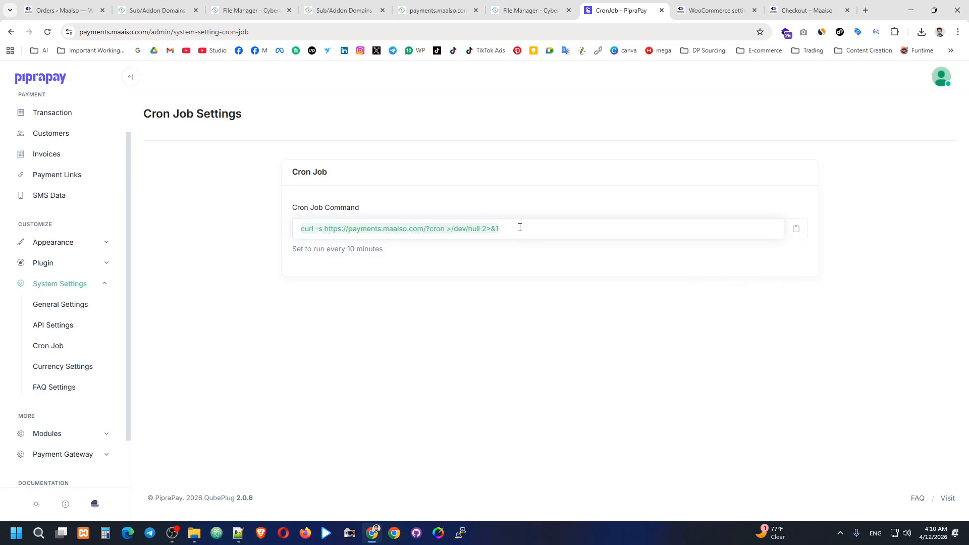
click(796, 229)
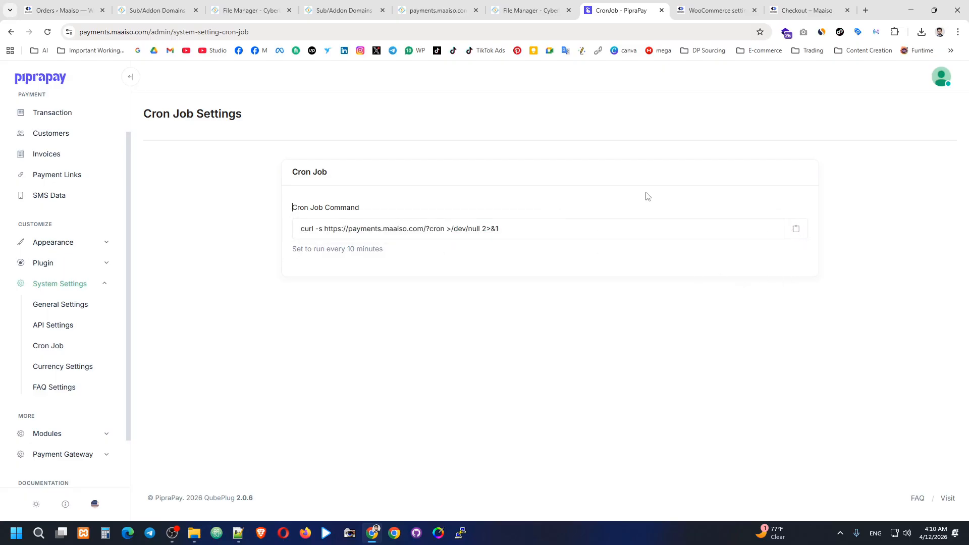
click(529, 10)
click(438, 10)
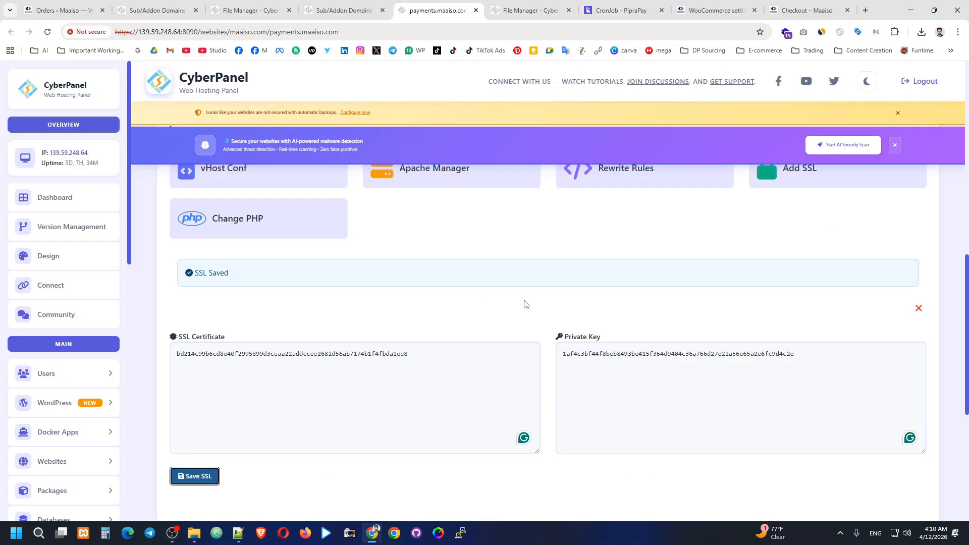
scroll(525, 303, down, 1)
scroll(526, 297, up, 4)
scroll(527, 293, down, 6)
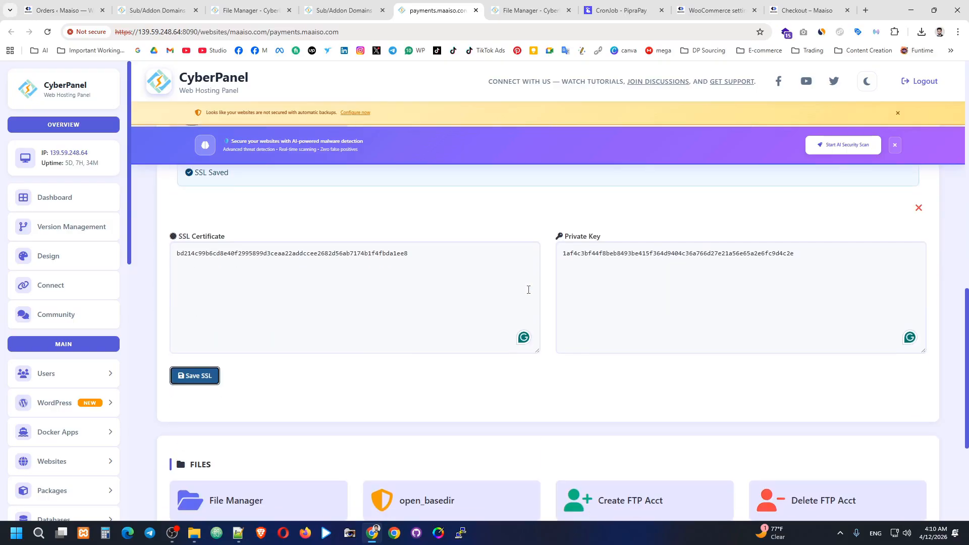
scroll(478, 252, down, 4)
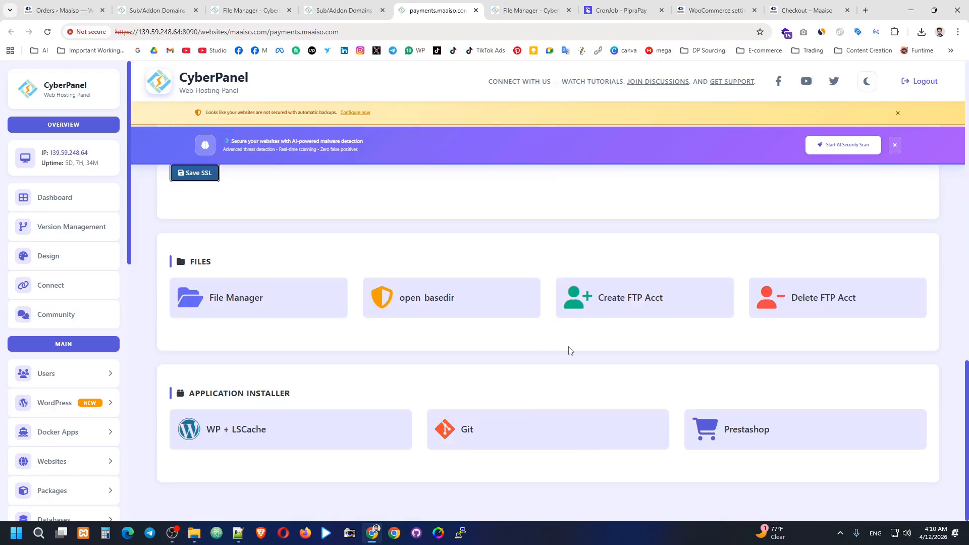
scroll(697, 335, up, 7)
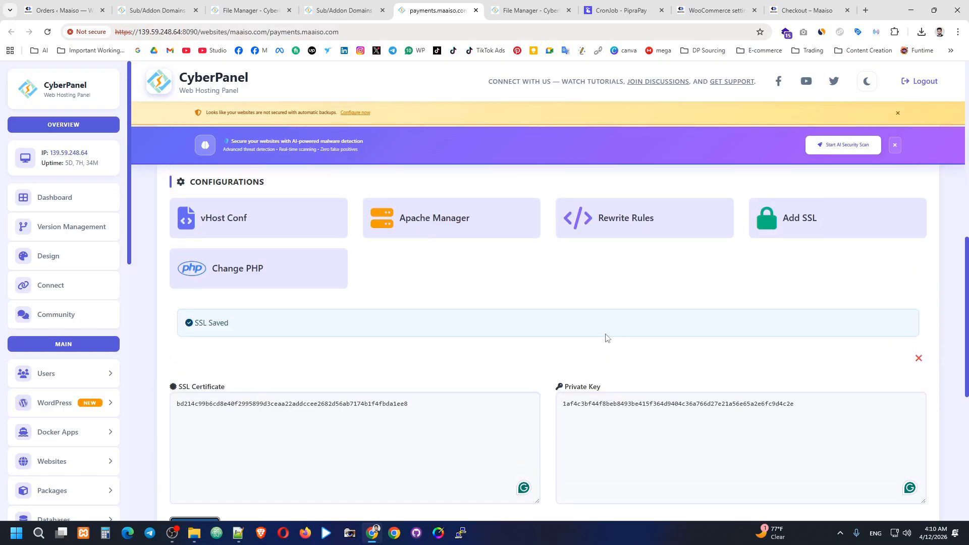
scroll(608, 328, up, 2)
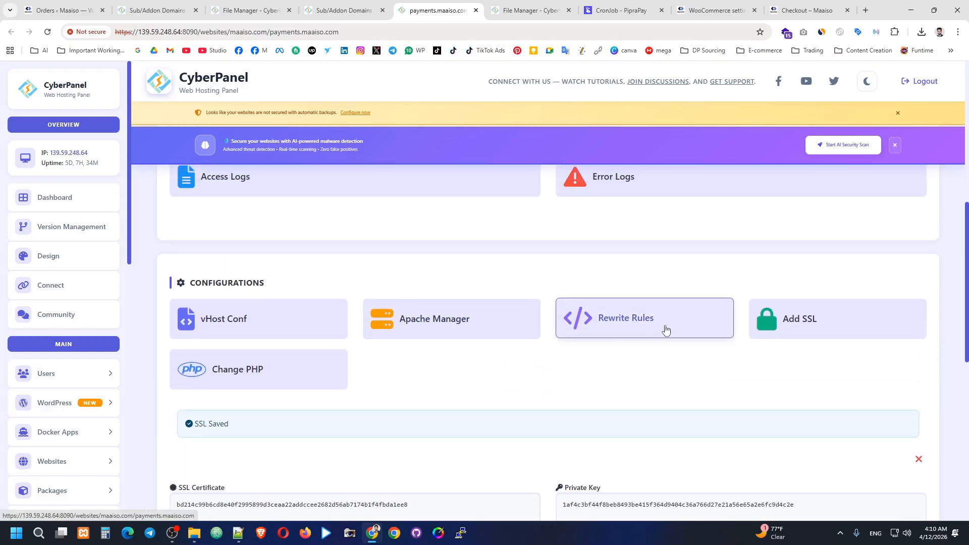
scroll(540, 357, up, 3)
scroll(590, 357, down, 5)
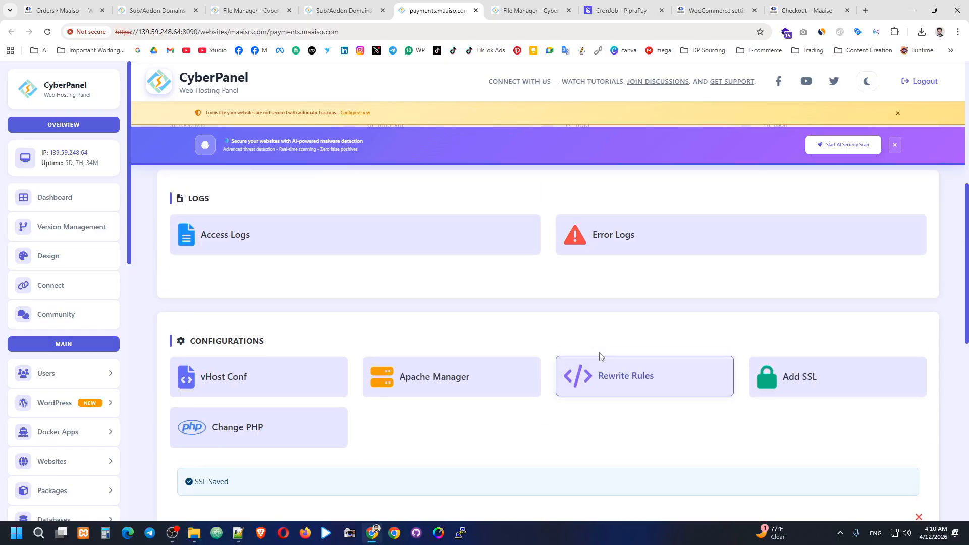
scroll(595, 358, up, 6)
scroll(608, 360, down, 13)
scroll(621, 362, down, 3)
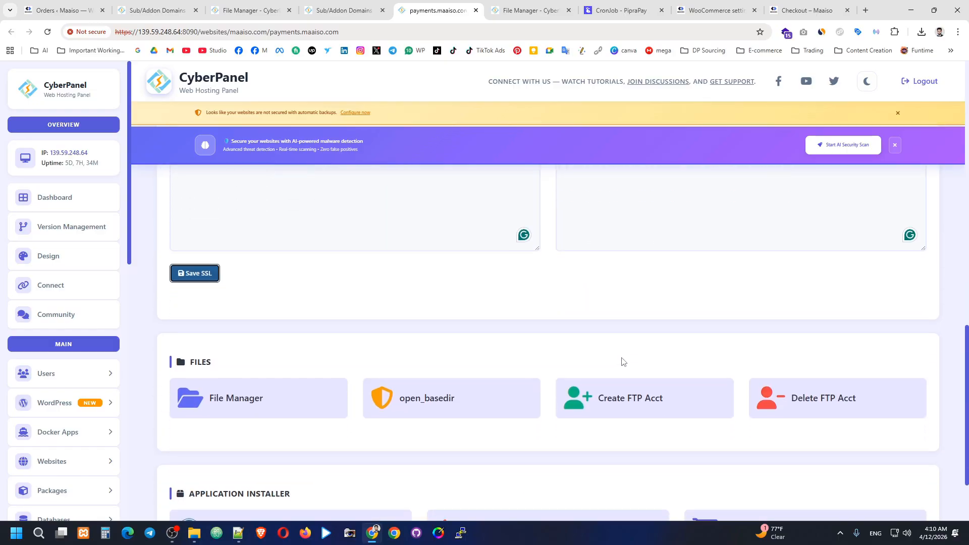
Step: Go through Websites > List Websites to manage maaiso.com and open its Cron Jobs page
scroll(626, 361, up, 10)
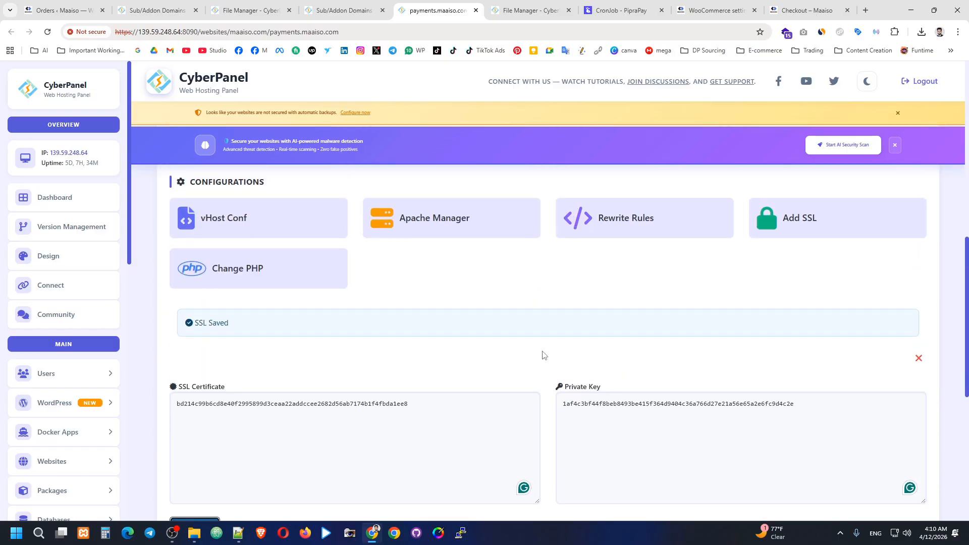
scroll(467, 340, up, 3)
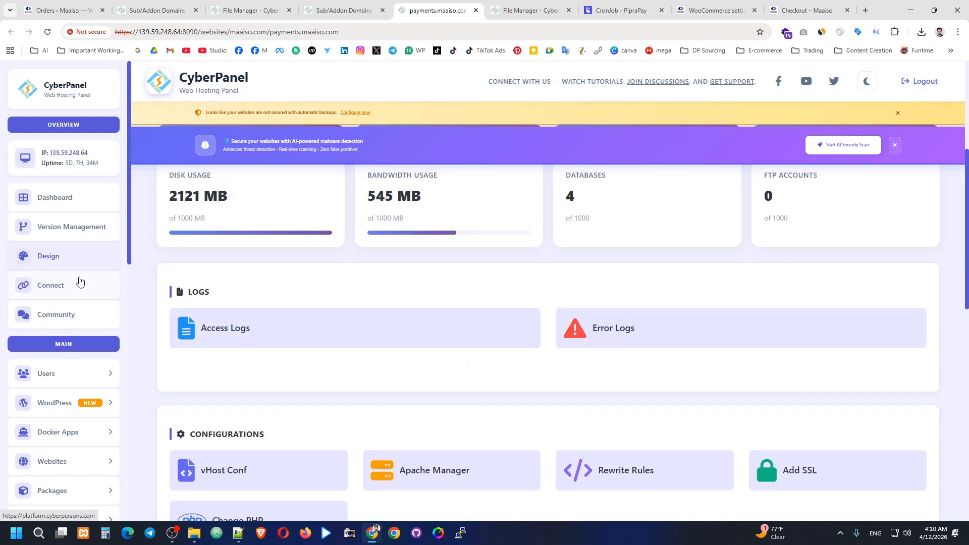
scroll(78, 282, down, 1)
click(71, 414)
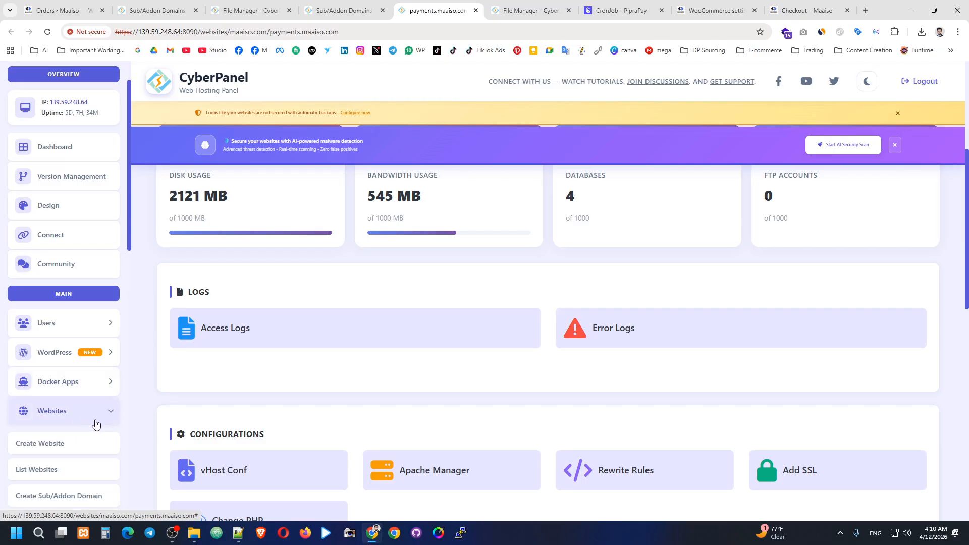
scroll(65, 393, down, 2)
click(36, 368)
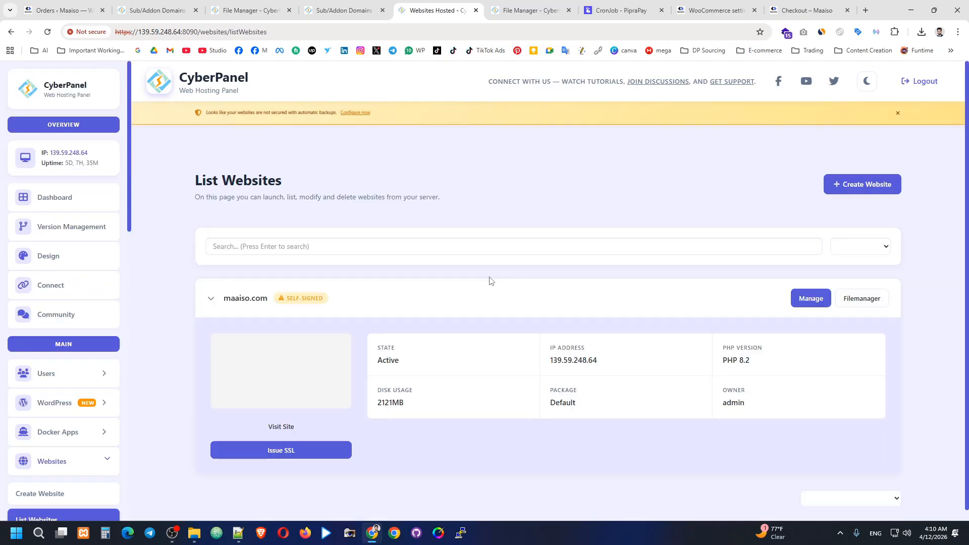
click(810, 328)
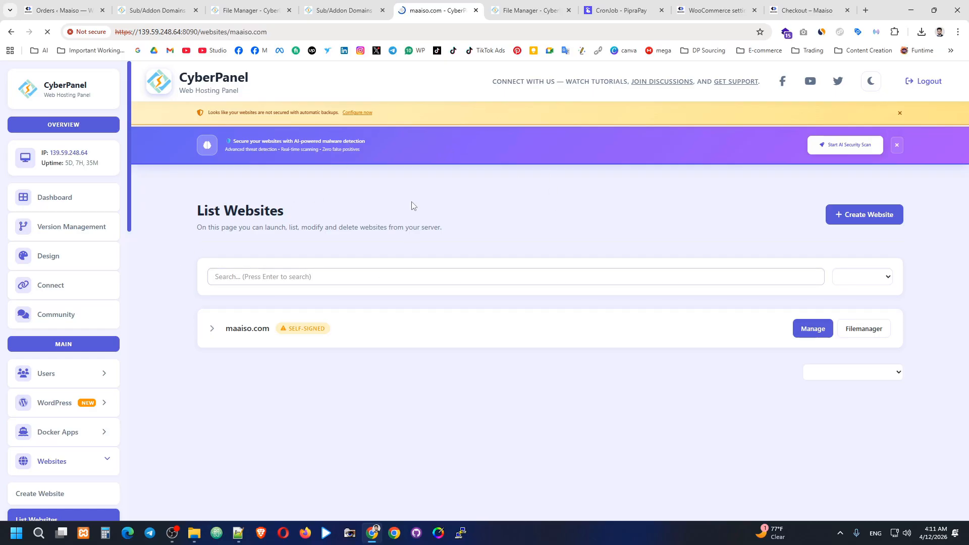
scroll(560, 256, down, 15)
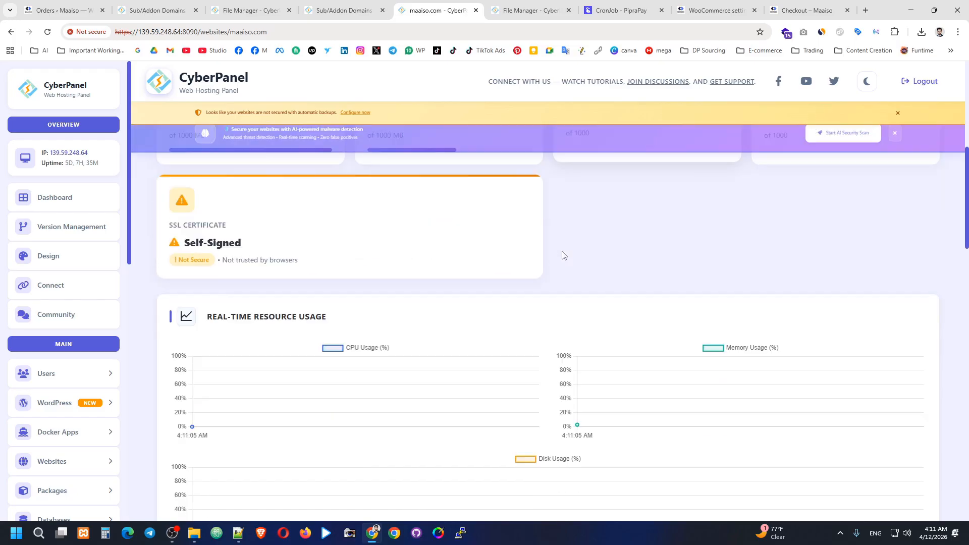
scroll(564, 256, down, 3)
click(800, 244)
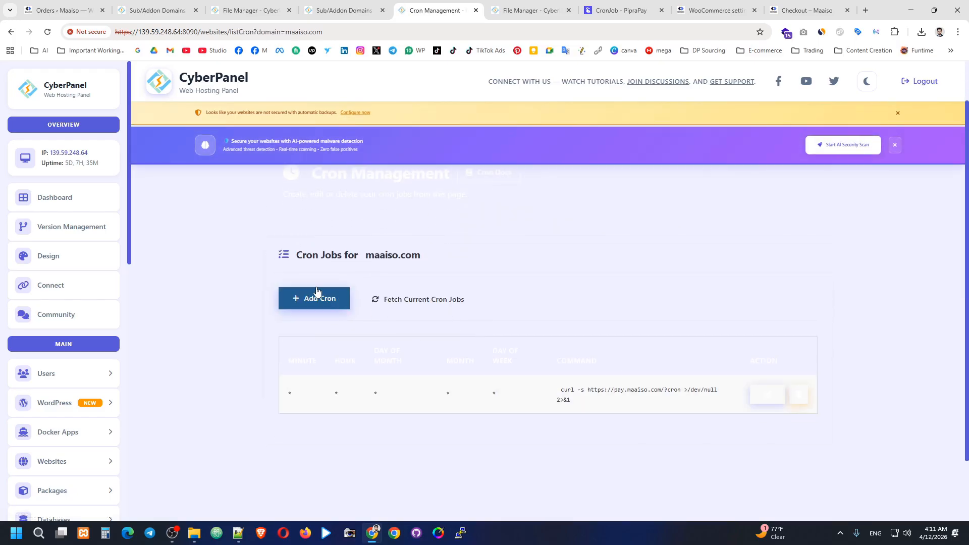
Step: Start a new cron job with the predefined Every minute schedule
click(316, 292)
scroll(519, 335, down, 4)
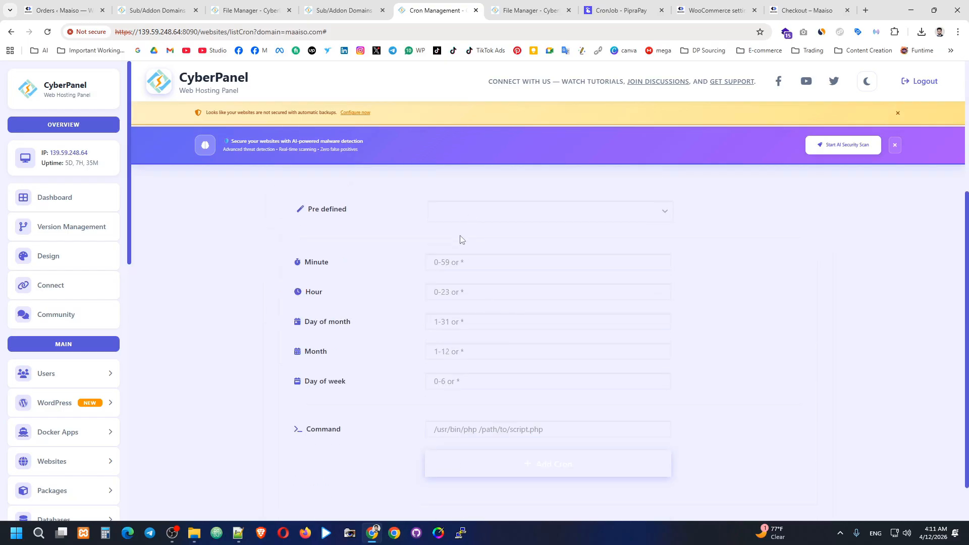
click(466, 218)
click(465, 243)
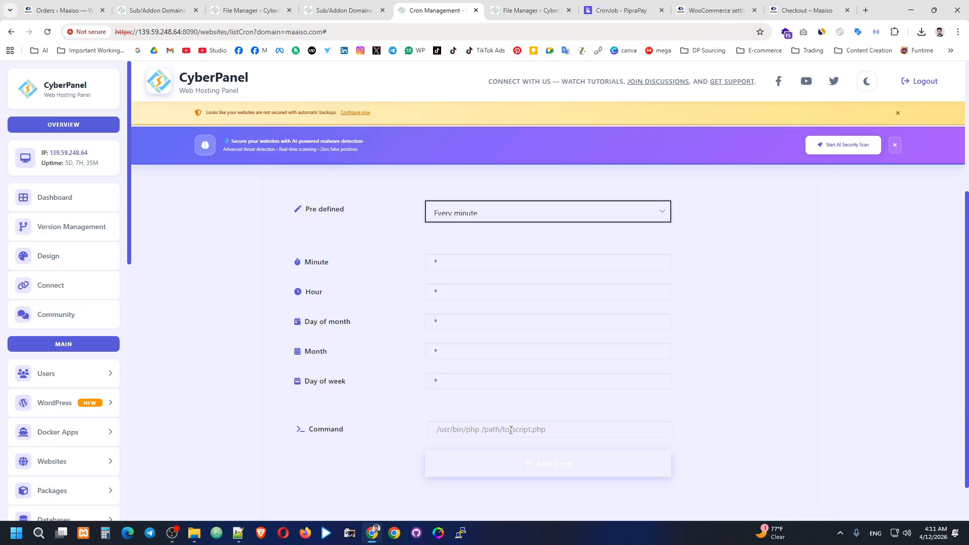
click(435, 429)
key(ctrl+v)
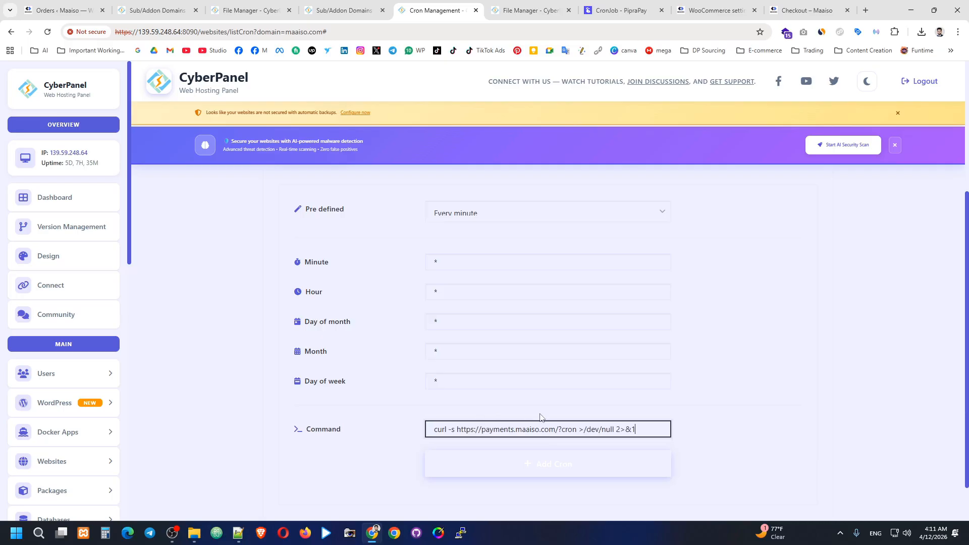
scroll(530, 377, up, 1)
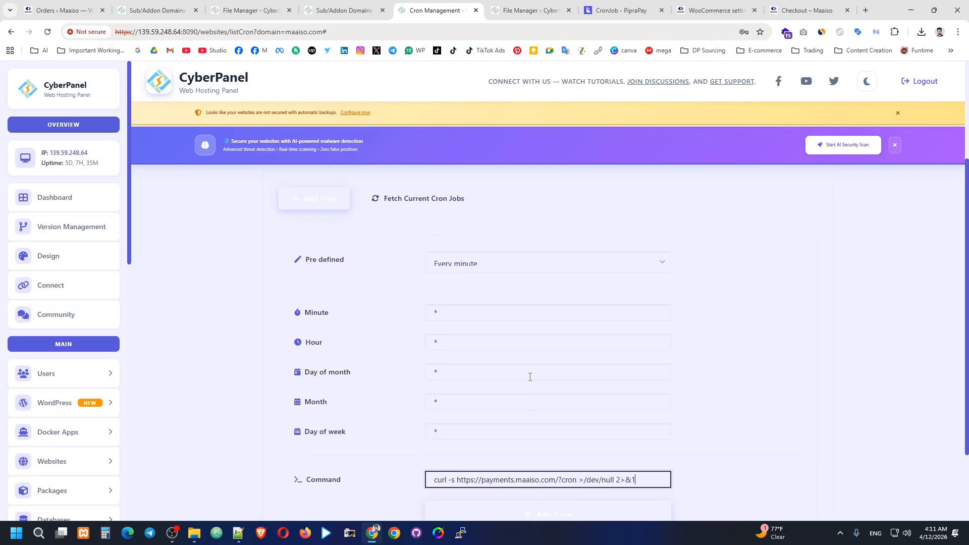
scroll(524, 411, down, 1)
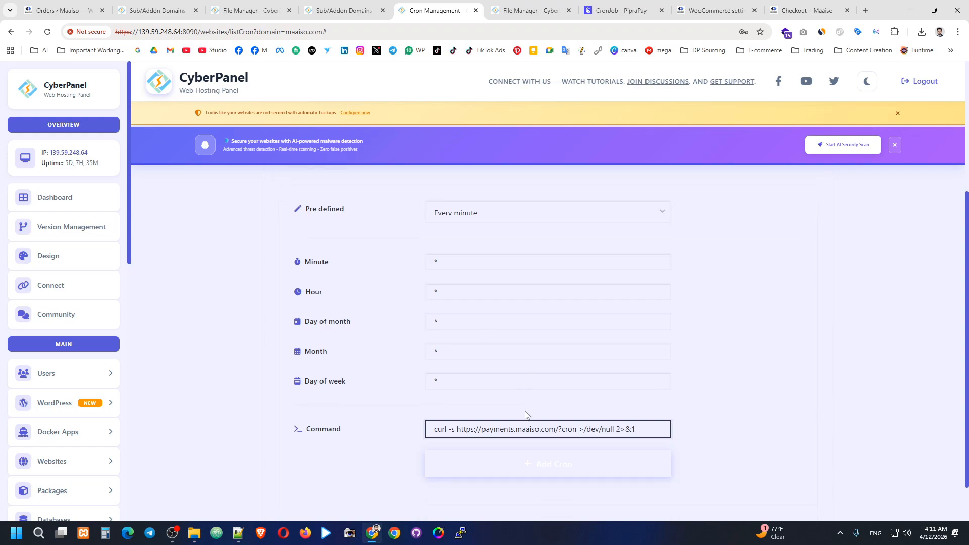
scroll(524, 410, up, 1)
scroll(534, 387, up, 1)
scroll(555, 389, down, 1)
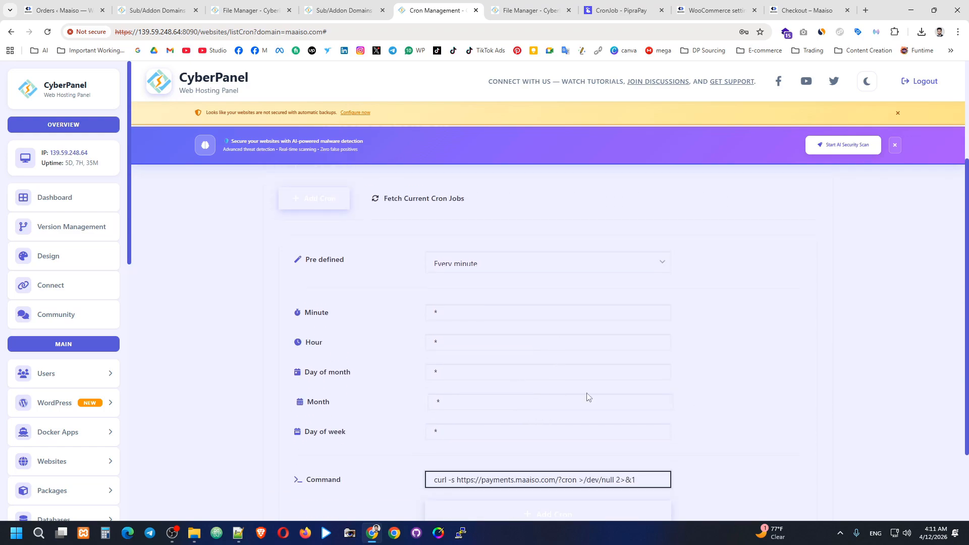
drag(966, 358, 968, 387)
click(800, 372)
scroll(799, 372, up, 1)
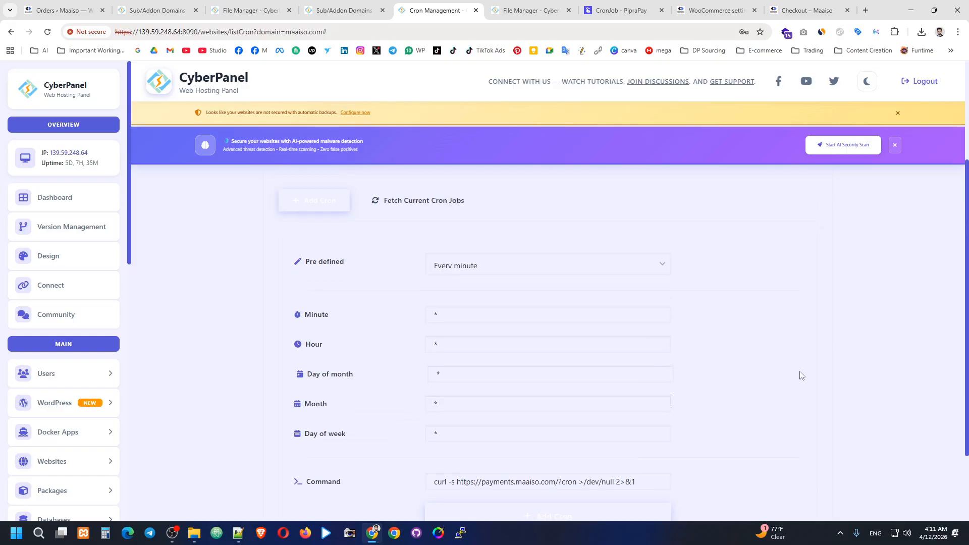
scroll(555, 404, down, 2)
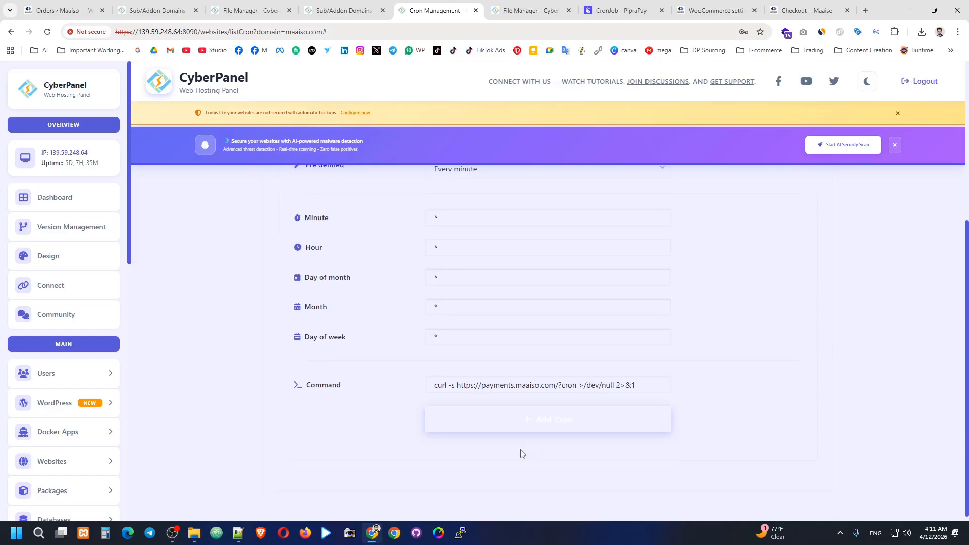
click(652, 432)
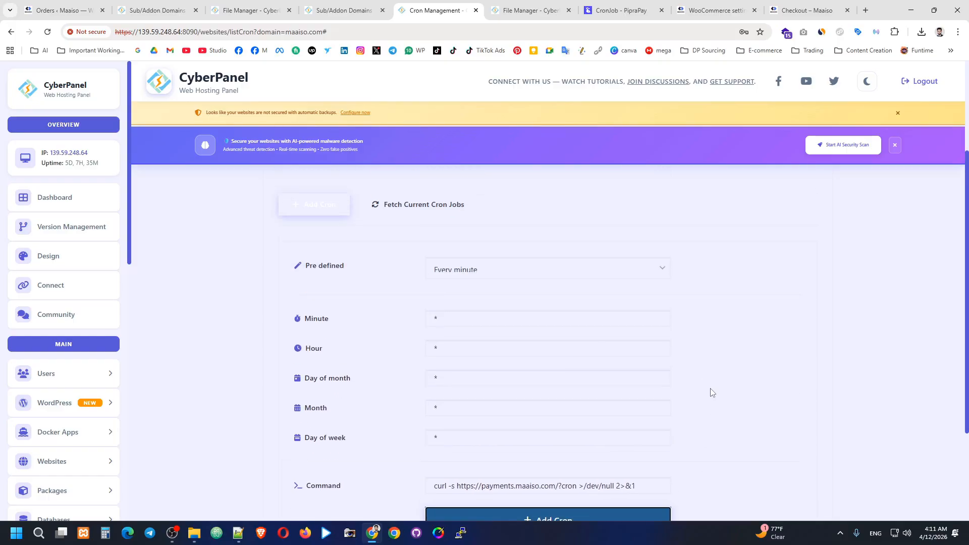
Step: Leave CyberPanel's cron page and return to PipraPay's cron job settings
click(475, 10)
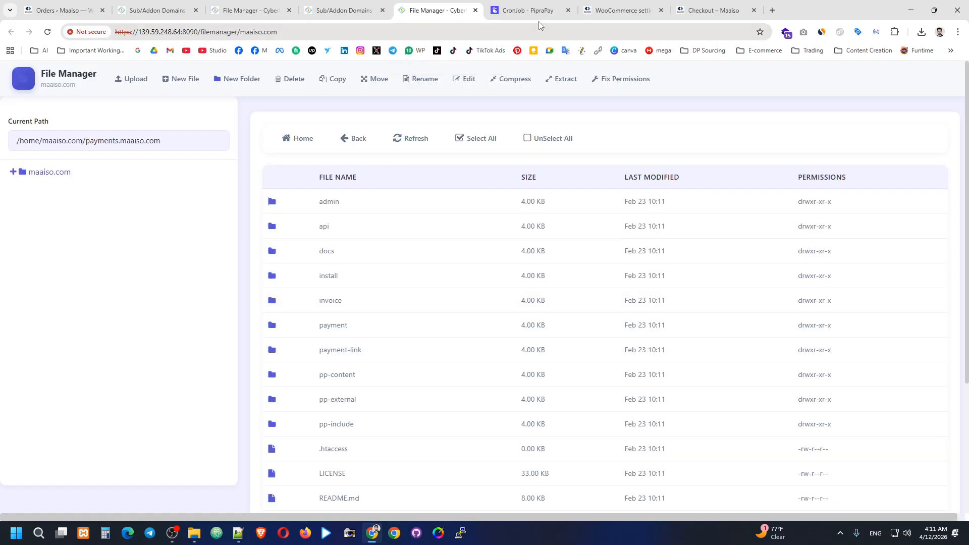
click(626, 10)
click(452, 5)
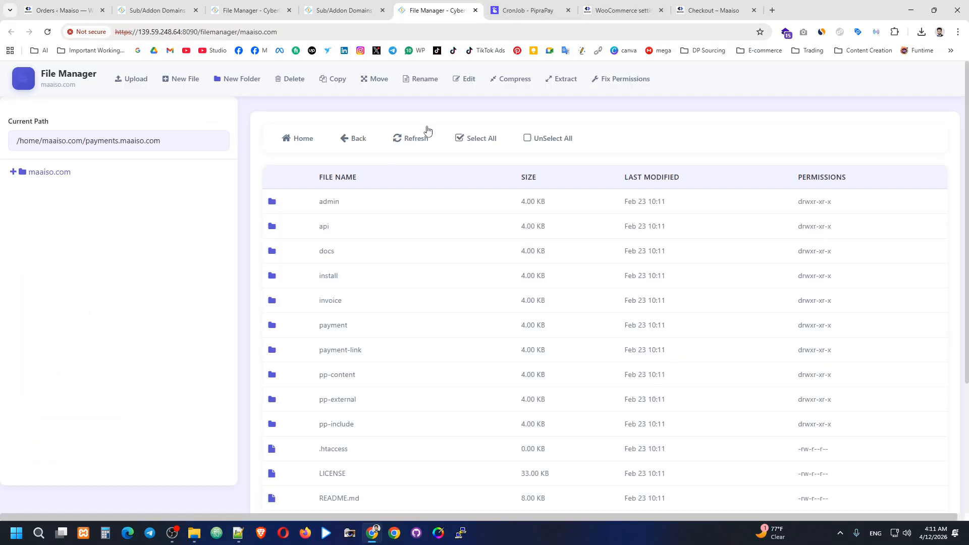
key(ctrl+Tab)
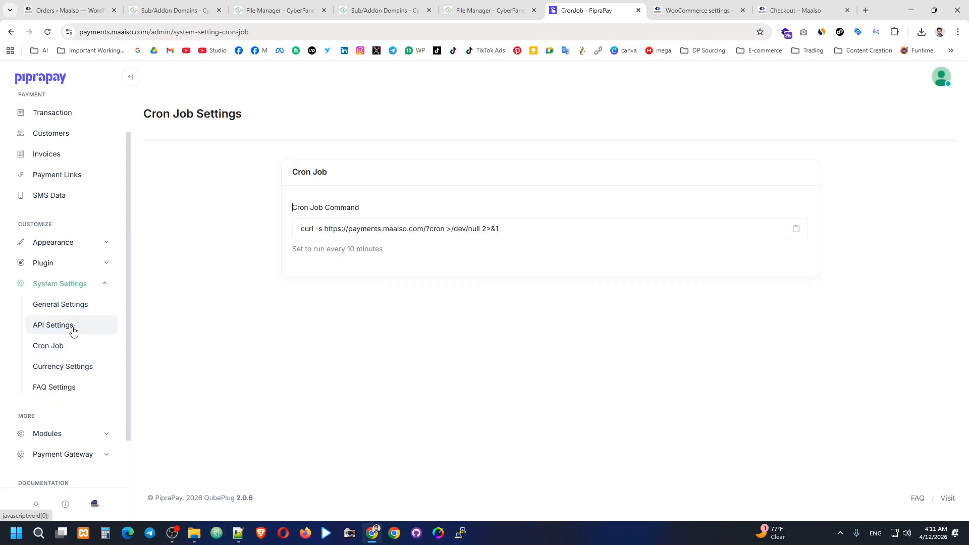
Step: Look through Currency Settings and FAQ Settings, then expand Modules, Payment Gateway and Plugin
click(71, 374)
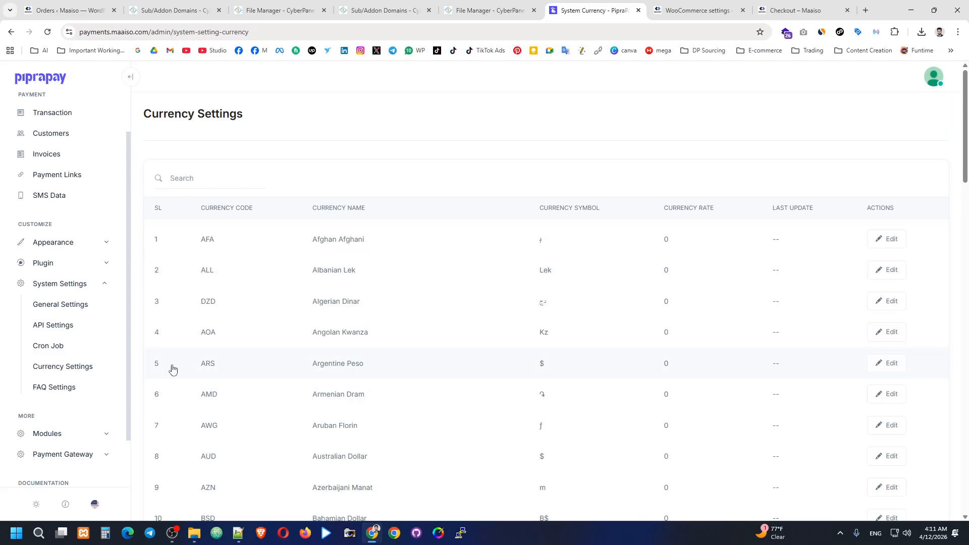
scroll(63, 361, down, 2)
click(79, 328)
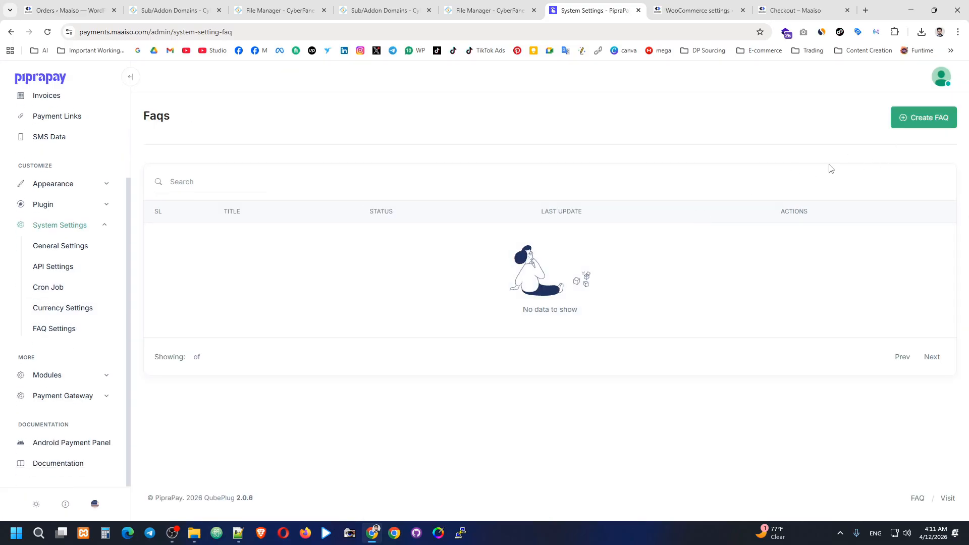
click(72, 375)
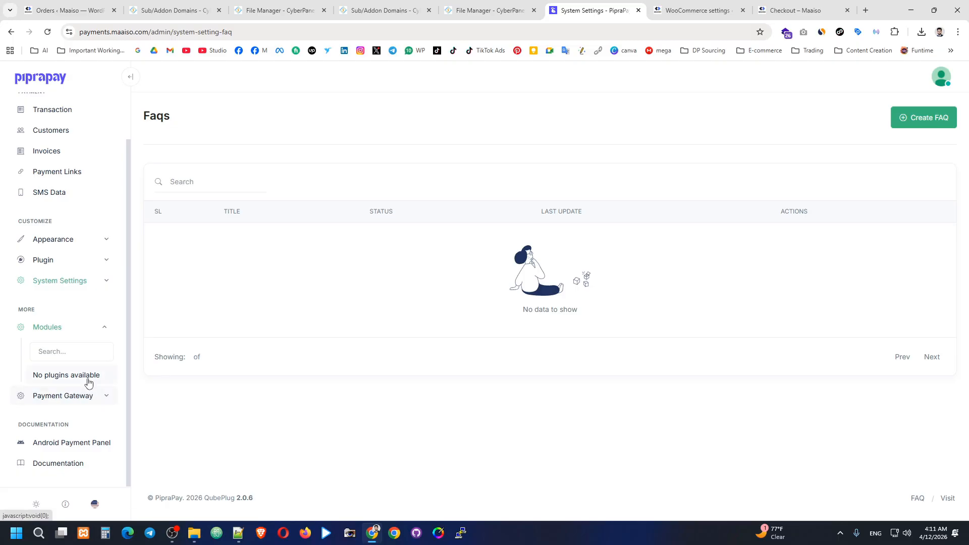
click(90, 395)
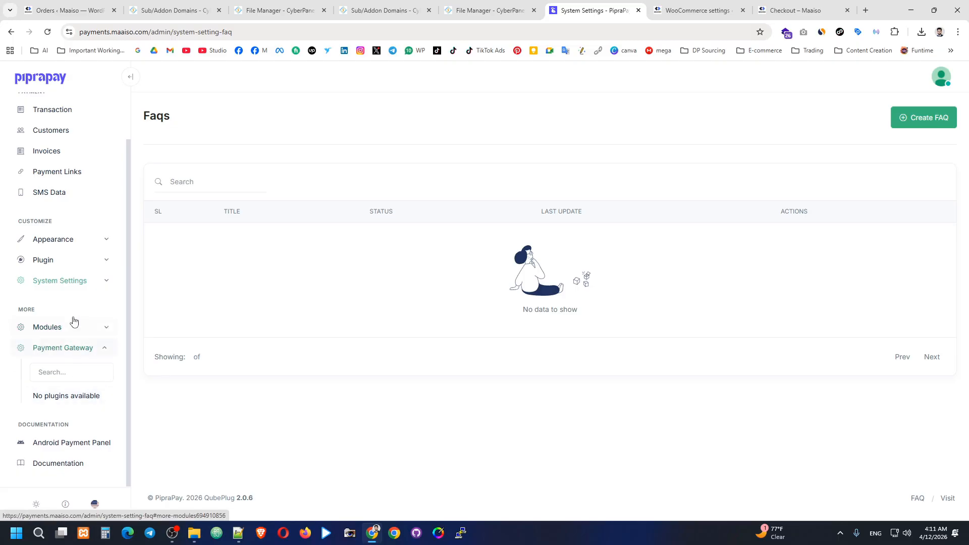
click(71, 259)
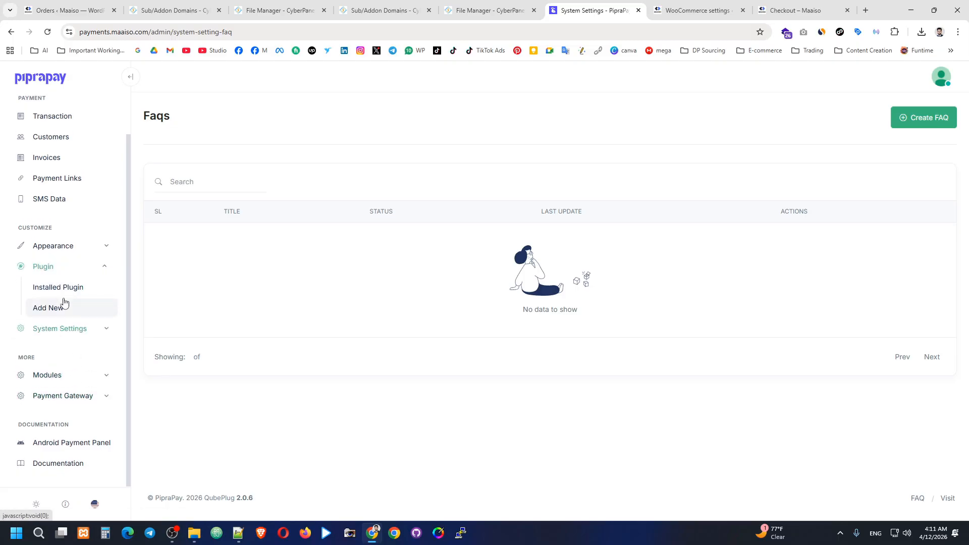
Step: In Installed Plugins, activate Auto Verify Pending Payment and Webhook Manager
click(70, 294)
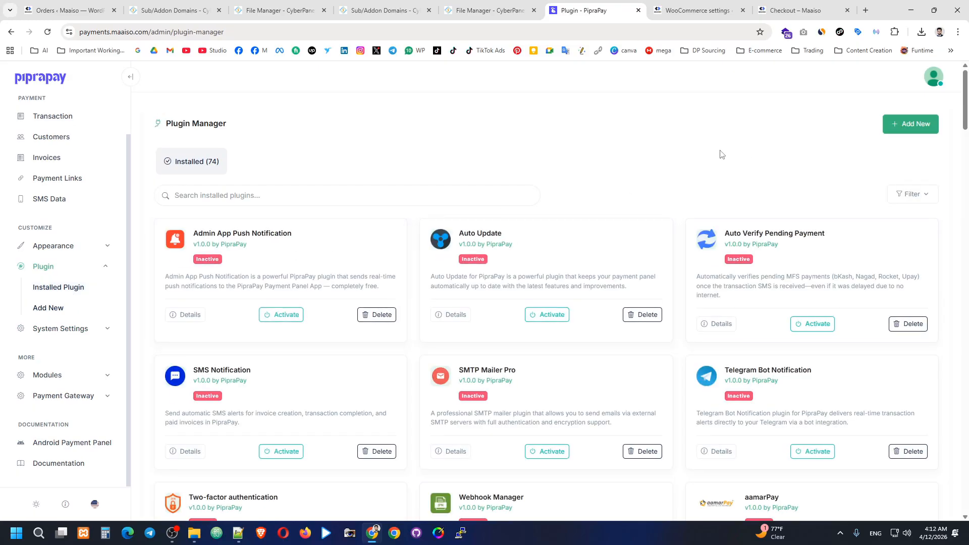
scroll(661, 133, down, 1)
scroll(688, 120, up, 1)
scroll(756, 159, down, 1)
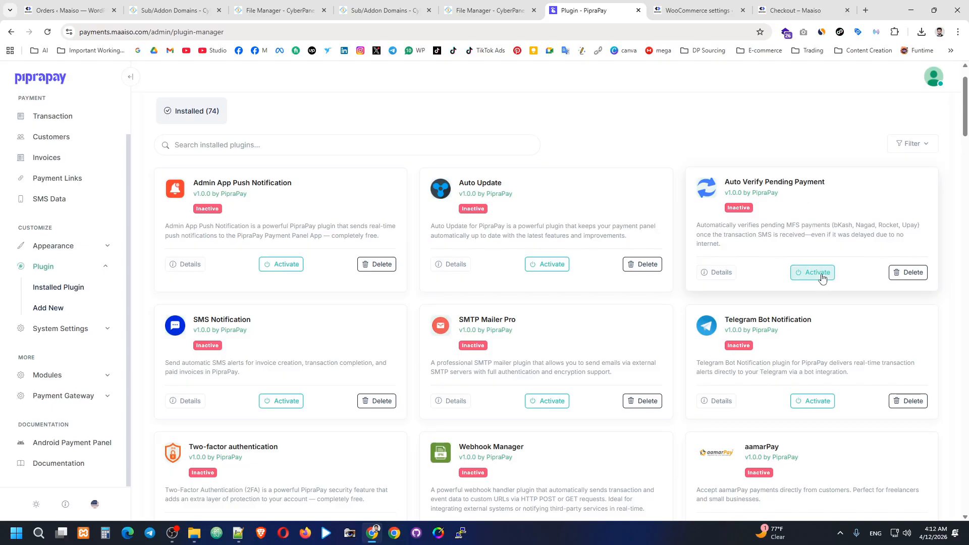
click(792, 275)
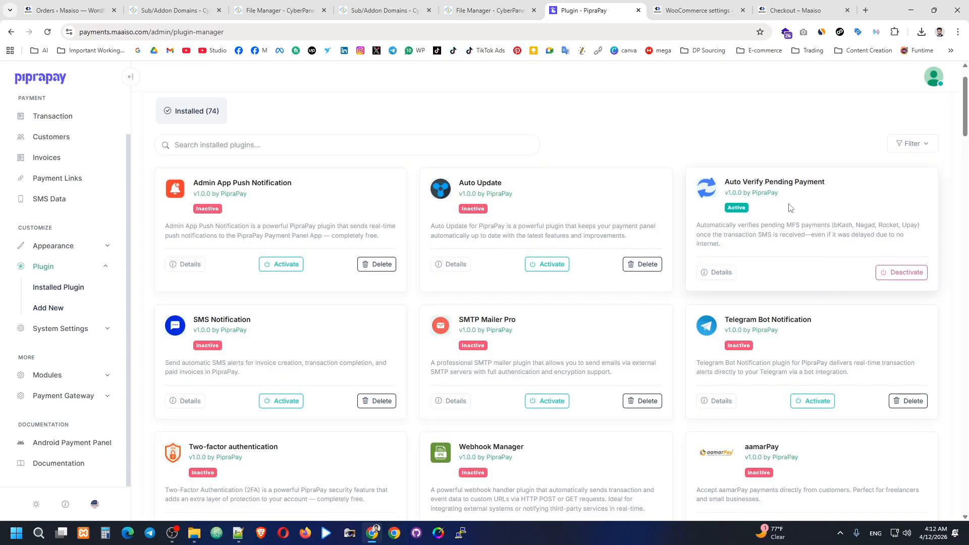
scroll(655, 212, down, 2)
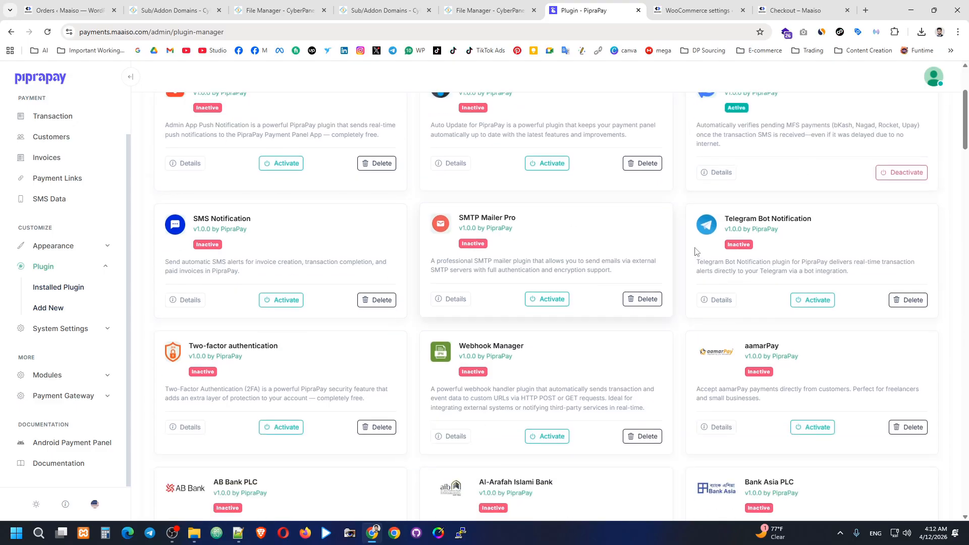
scroll(555, 277, down, 1)
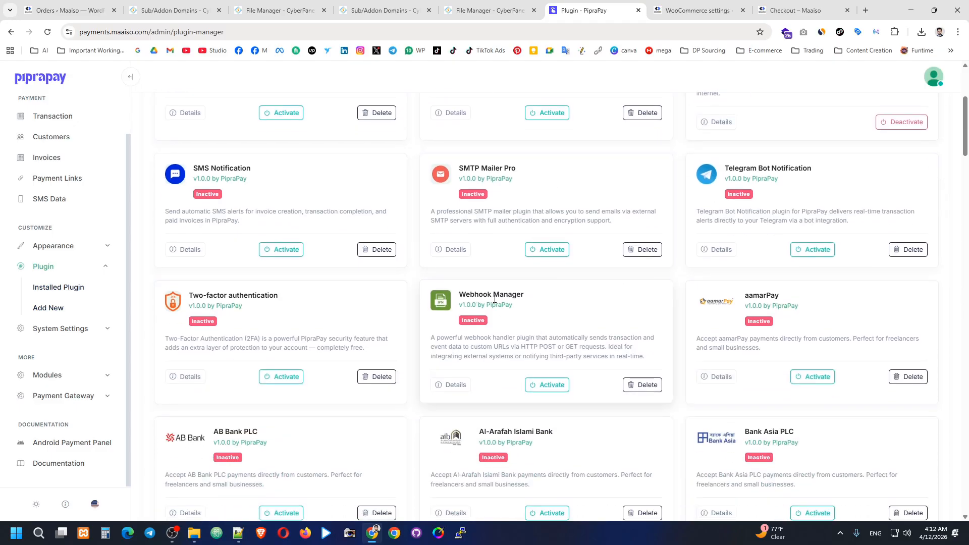
click(546, 384)
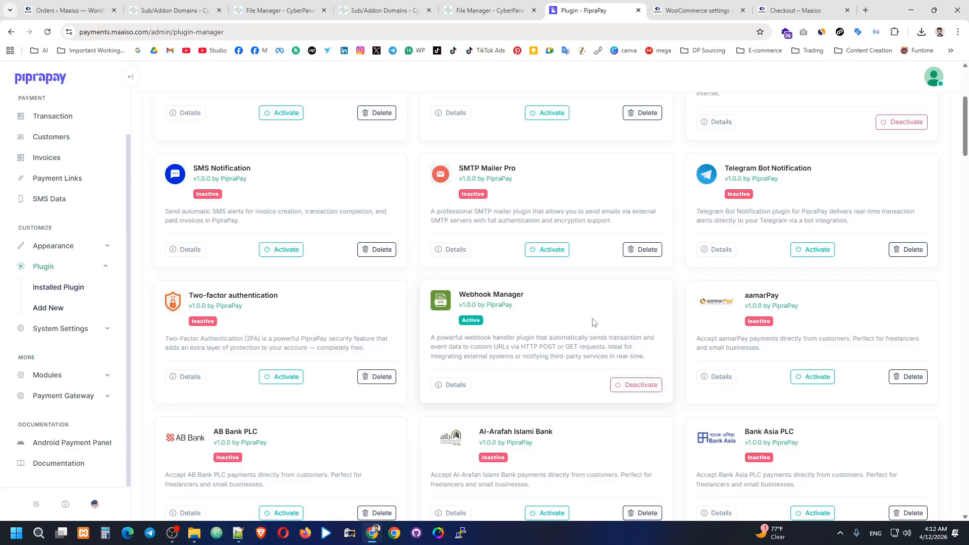
Step: Activate the bKash Personal and Binance Manual plugins
scroll(593, 273, down, 5)
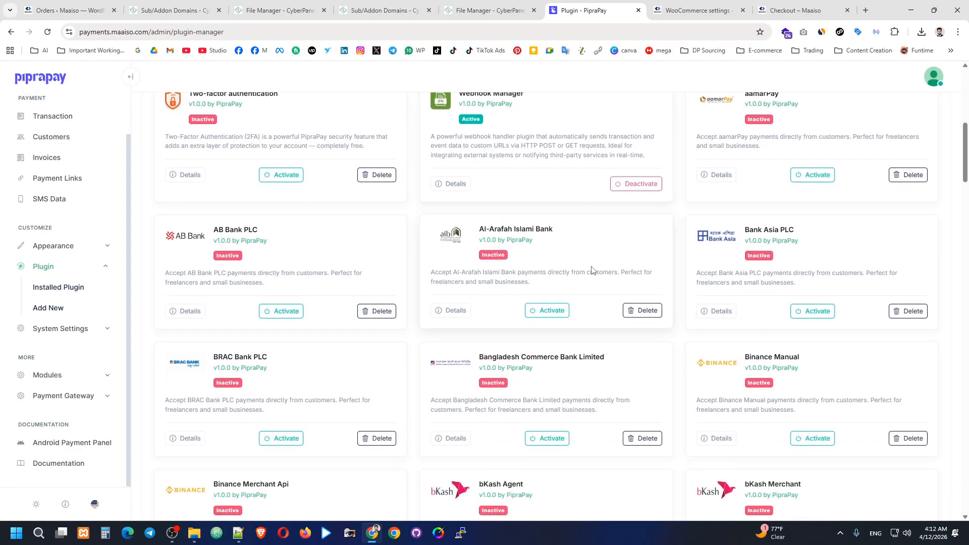
scroll(592, 274, down, 2)
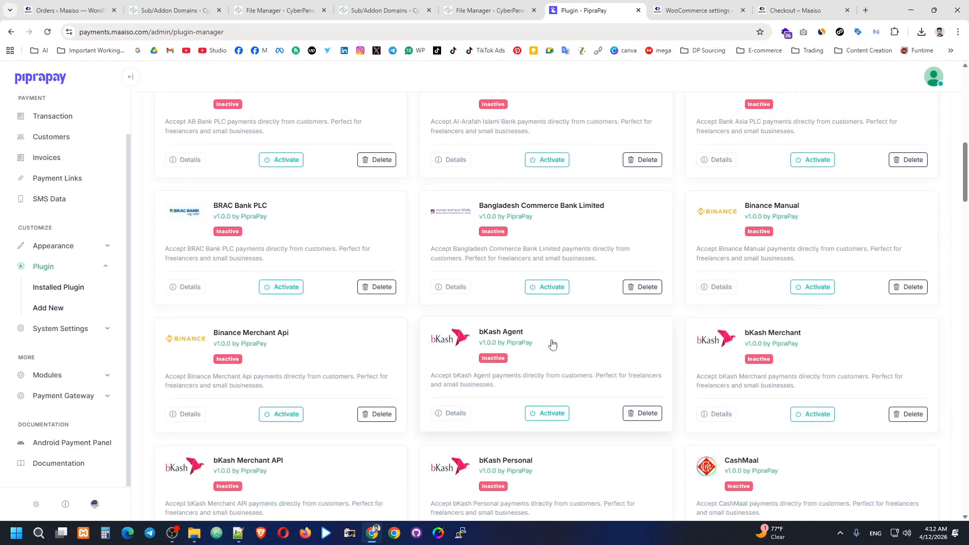
scroll(552, 334, down, 1)
scroll(558, 324, down, 1)
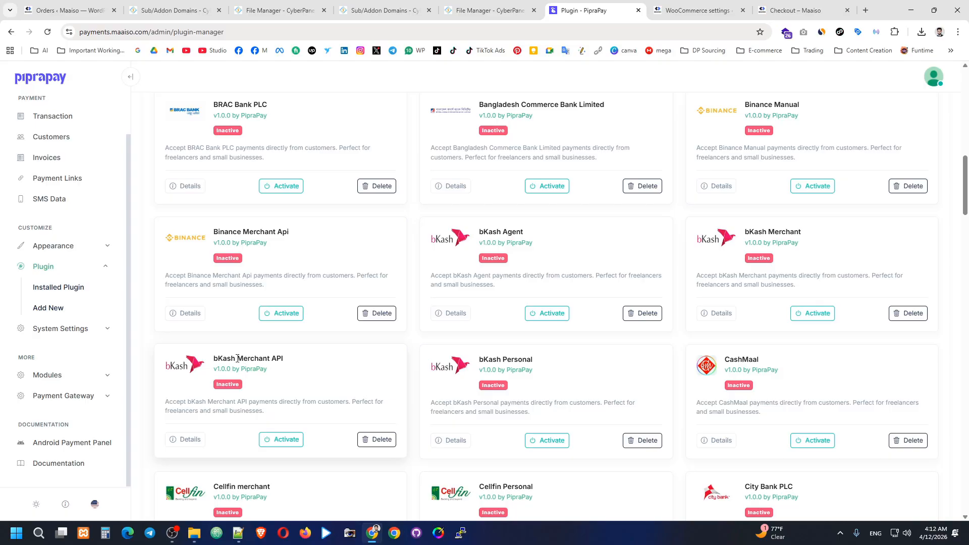
click(284, 359)
click(547, 440)
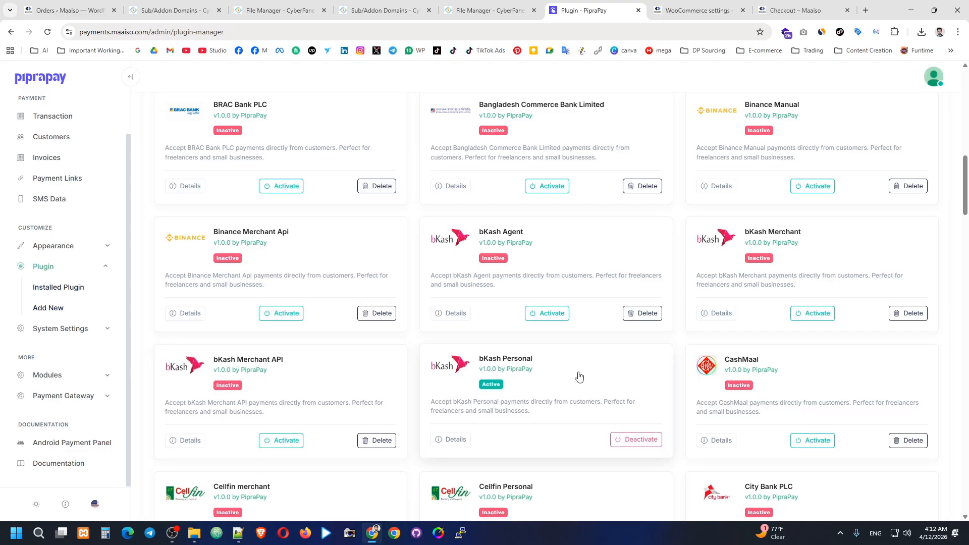
scroll(669, 342, up, 1)
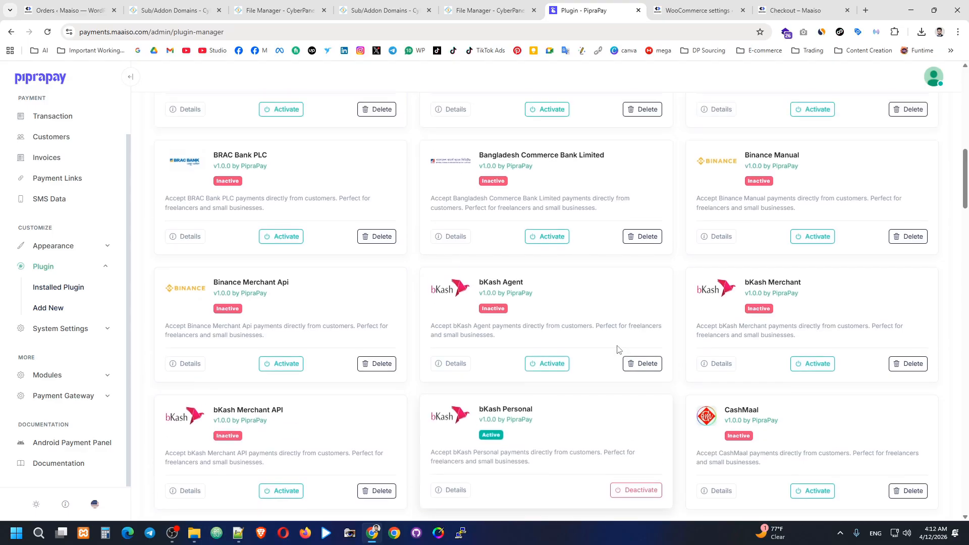
click(809, 241)
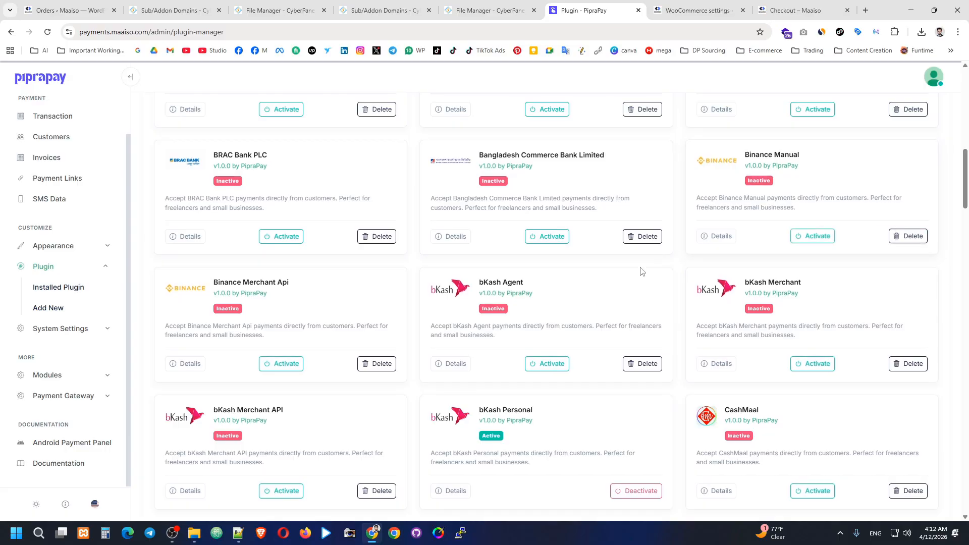
Step: Activate the Nagad Personal plugin
scroll(772, 232, down, 17)
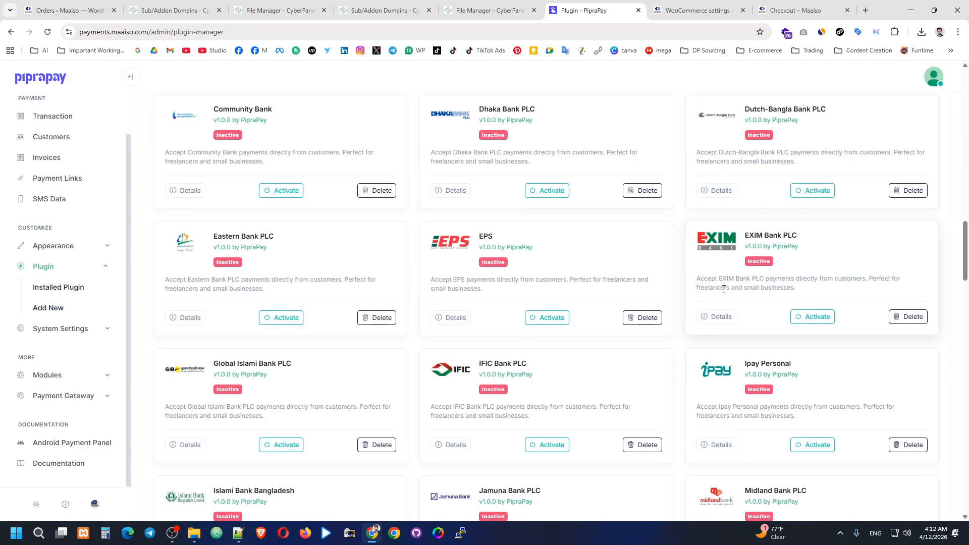
scroll(713, 309, down, 5)
scroll(558, 305, up, 2)
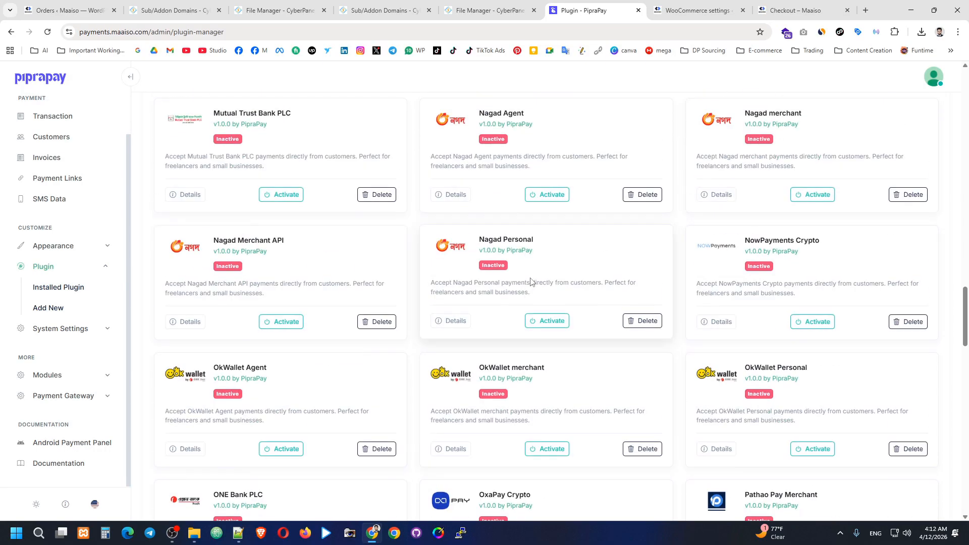
click(539, 320)
scroll(589, 335, down, 1)
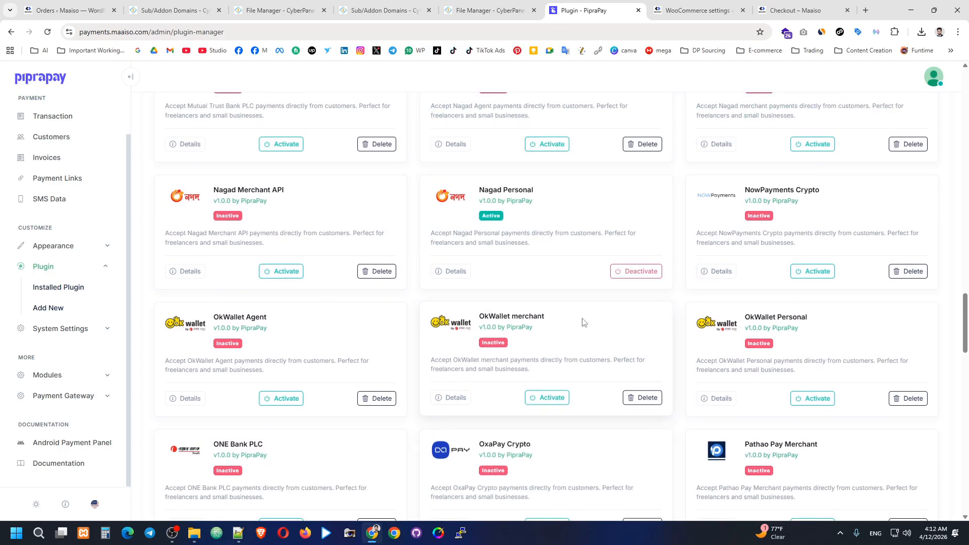
drag(966, 331, 965, 107)
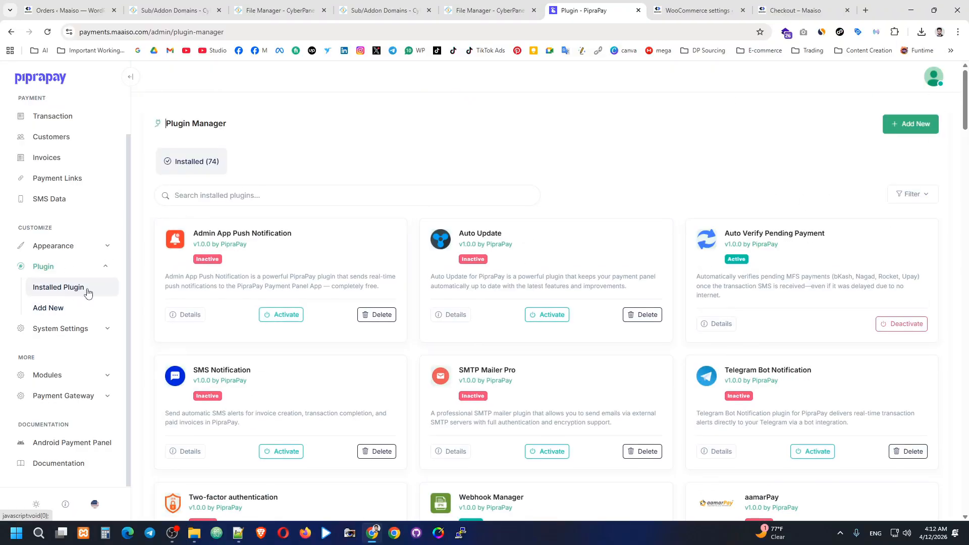
Step: Reload the plugin manager, view the Auto Verify Pending Payment and Webhook Manager module pages, and expand Payment Gateway
click(78, 328)
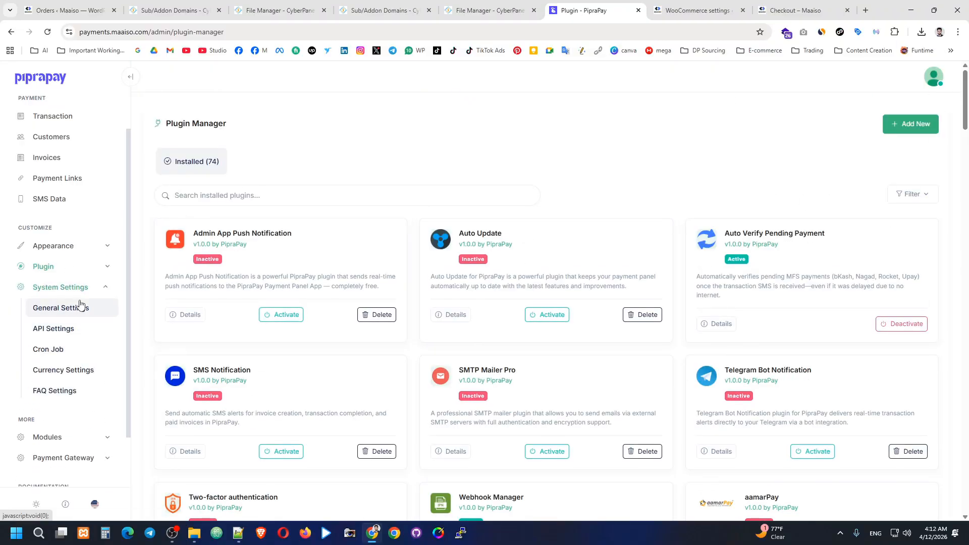
click(63, 287)
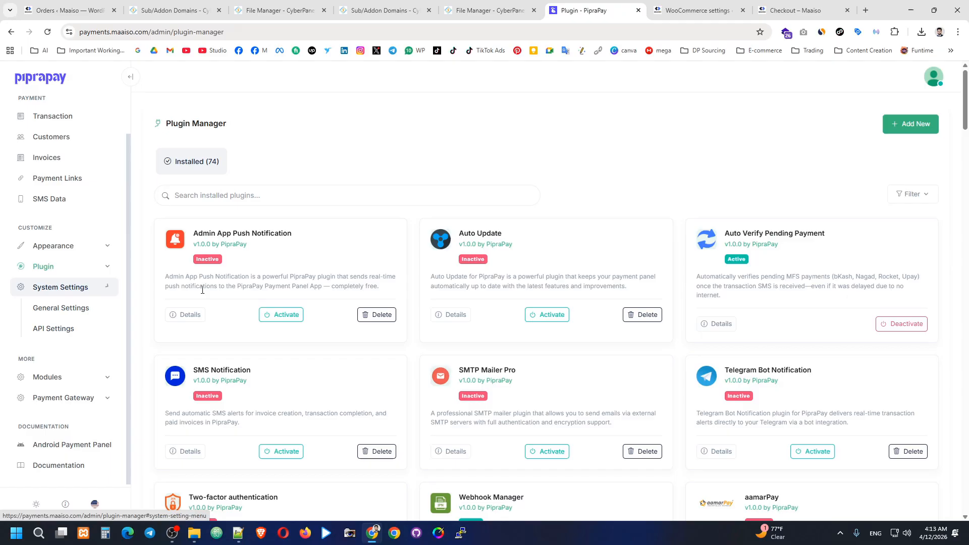
click(49, 37)
click(100, 376)
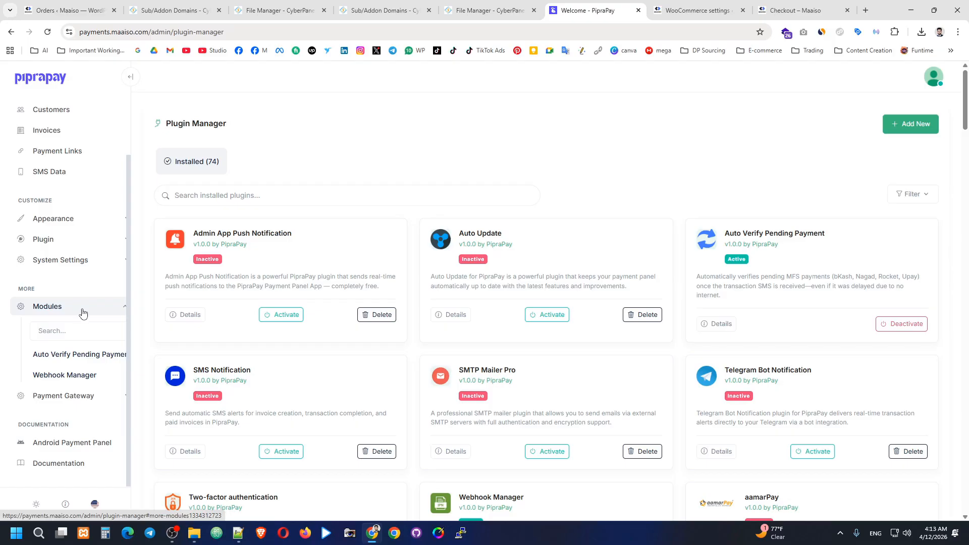
click(81, 359)
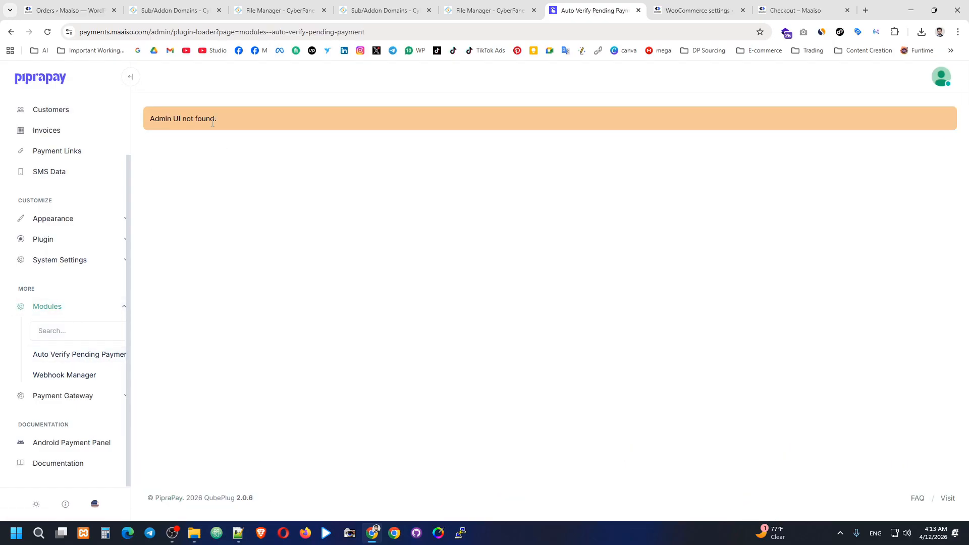
click(81, 376)
click(96, 402)
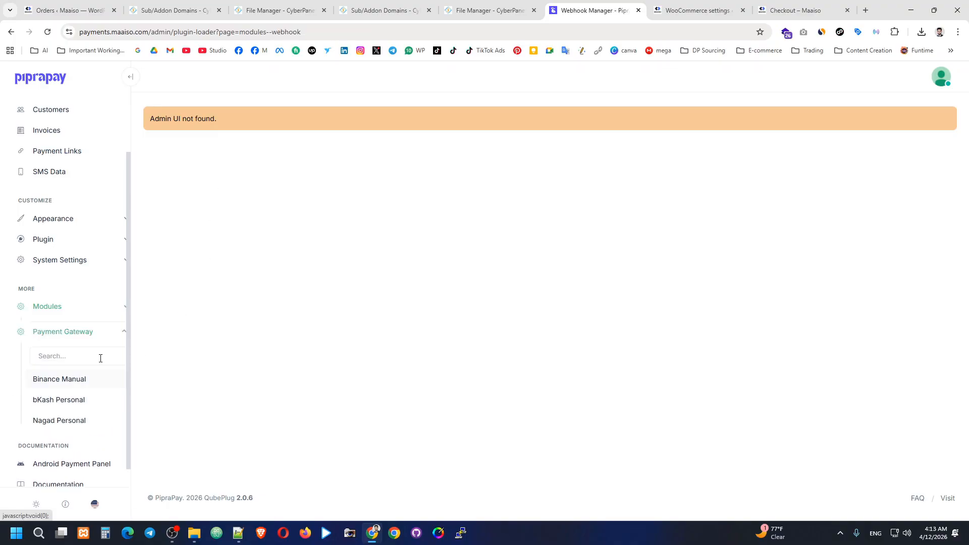
Step: Open the Binance Manual gateway and review its name and minimum amount, leaving them unchanged
click(66, 381)
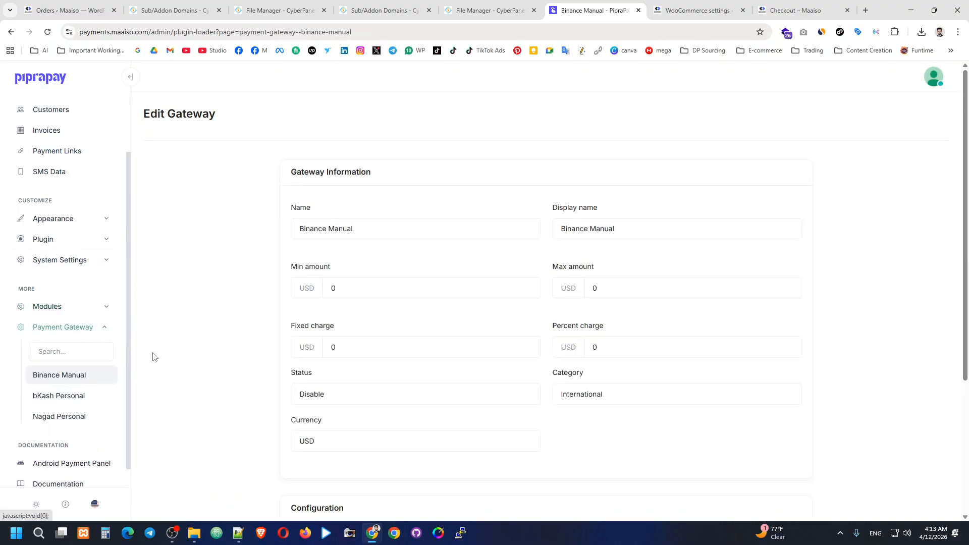
scroll(227, 319, down, 1)
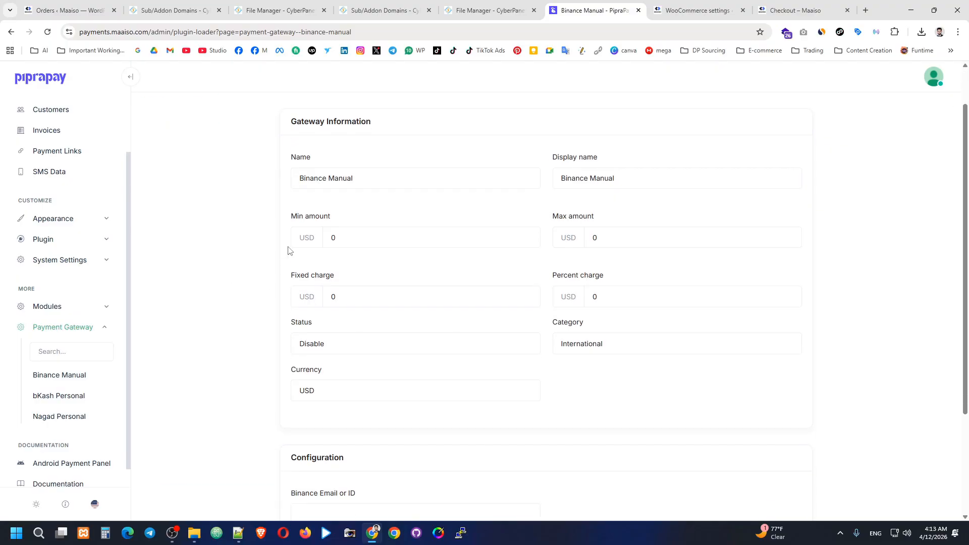
click(403, 177)
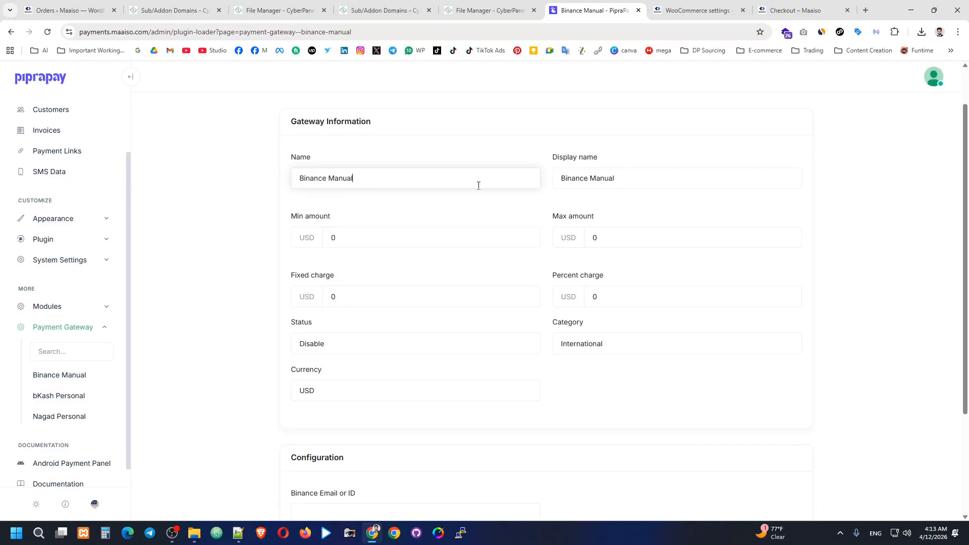
click(499, 235)
scroll(504, 222, down, 1)
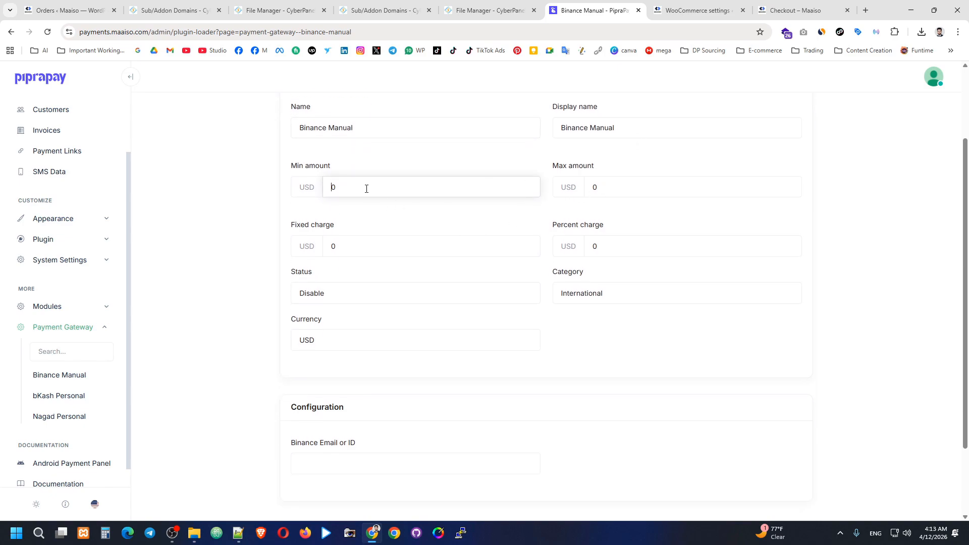
click(368, 187)
click(396, 140)
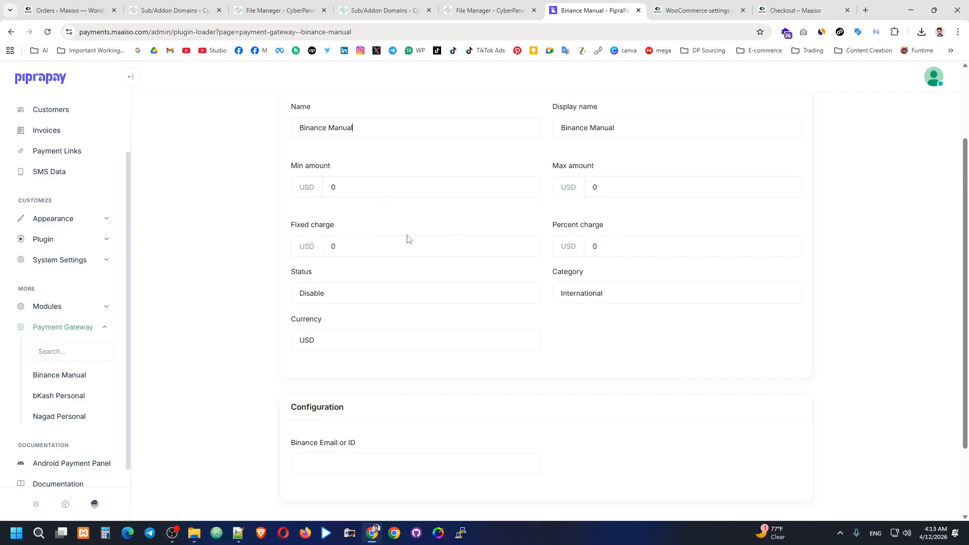
Step: Set Binance Manual's status to Enable, enter the Binance ID, and save the settings
click(352, 297)
click(322, 322)
click(379, 280)
scroll(404, 343, down, 2)
click(347, 367)
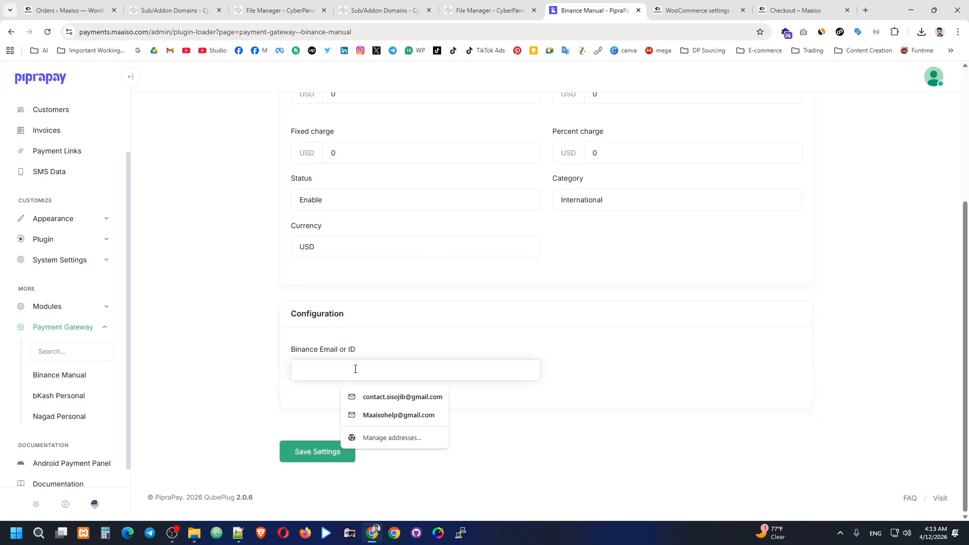
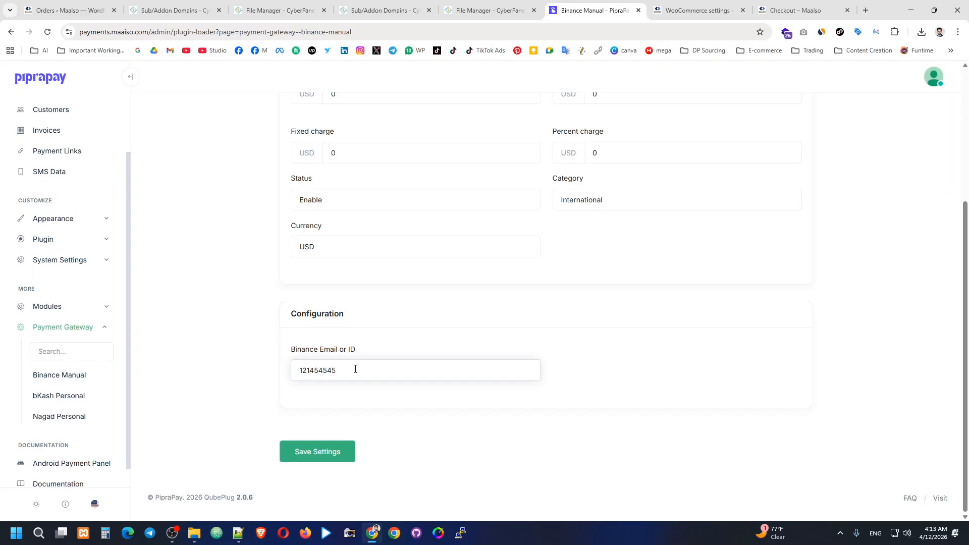
click(327, 452)
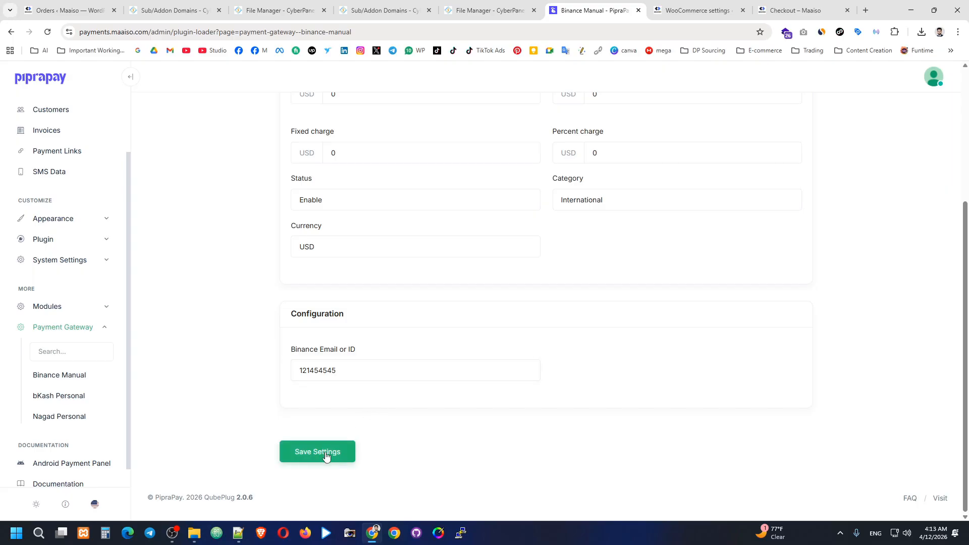
scroll(85, 373, down, 1)
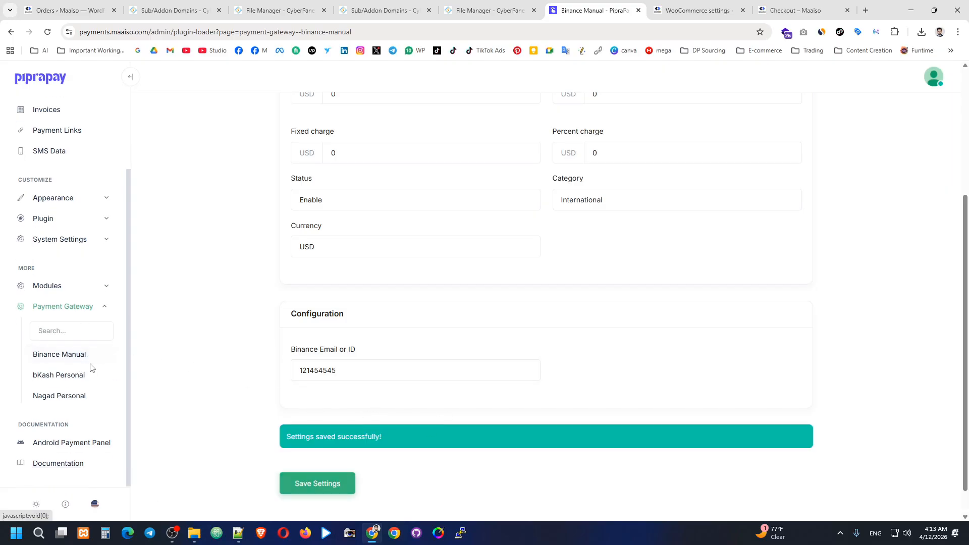
Step: Open bKash Personal, set its status to Enable, and fill in the bKash account number
click(76, 376)
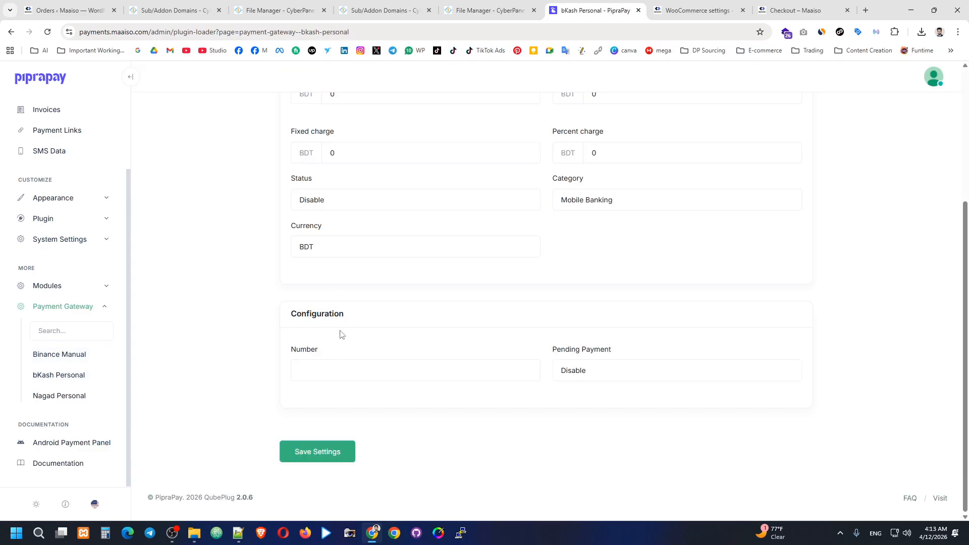
scroll(351, 318, up, 4)
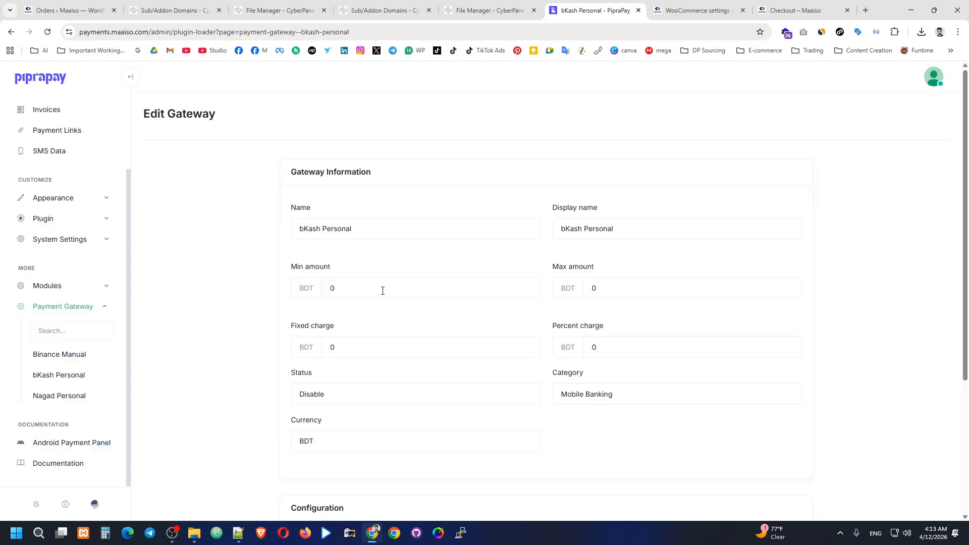
scroll(401, 289, down, 2)
click(351, 295)
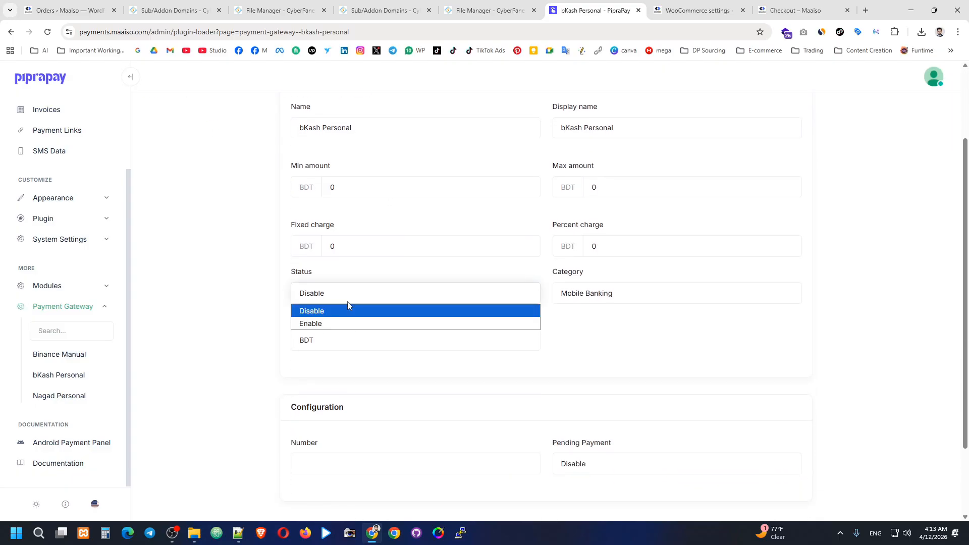
click(329, 323)
scroll(368, 428, down, 1)
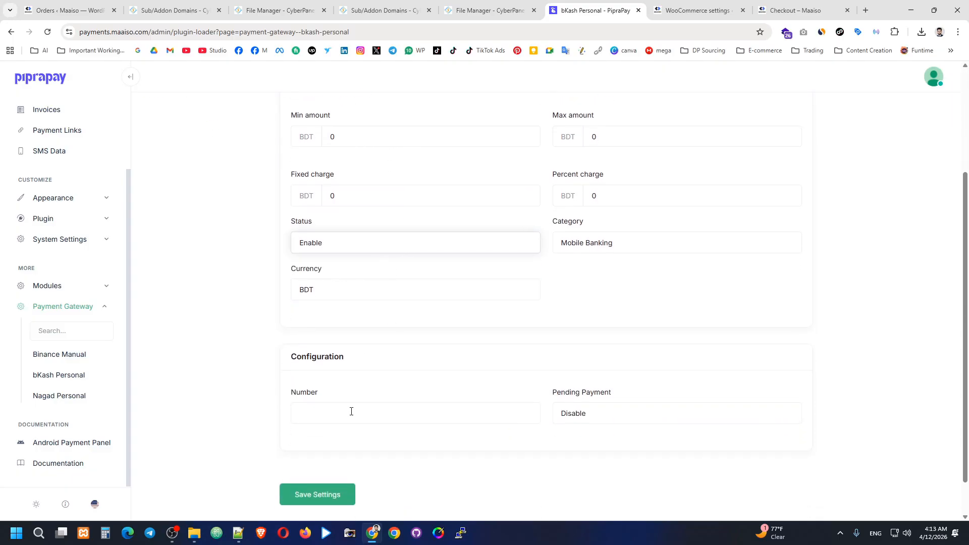
click(353, 410)
click(376, 439)
Step: Leave bKash Personal's pending payment option set to Disable
click(597, 420)
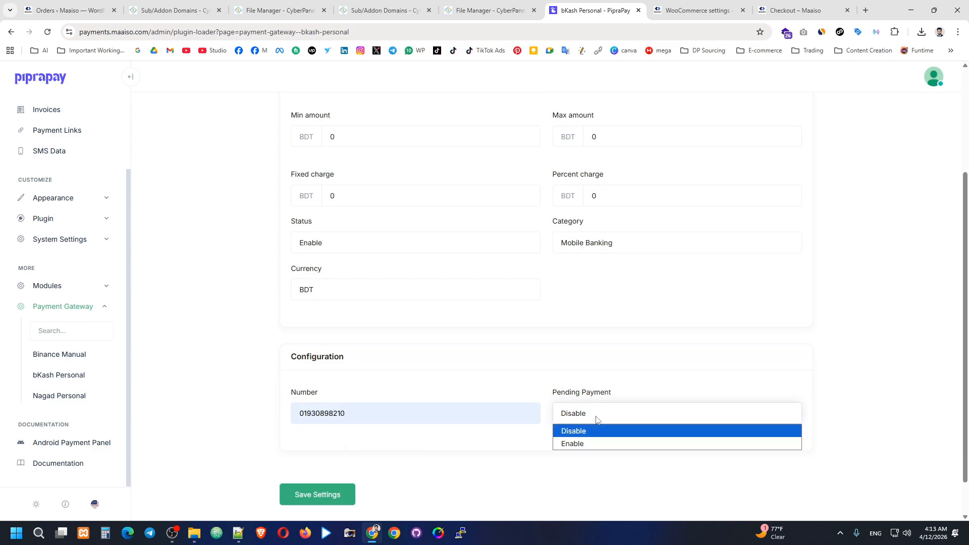
click(576, 435)
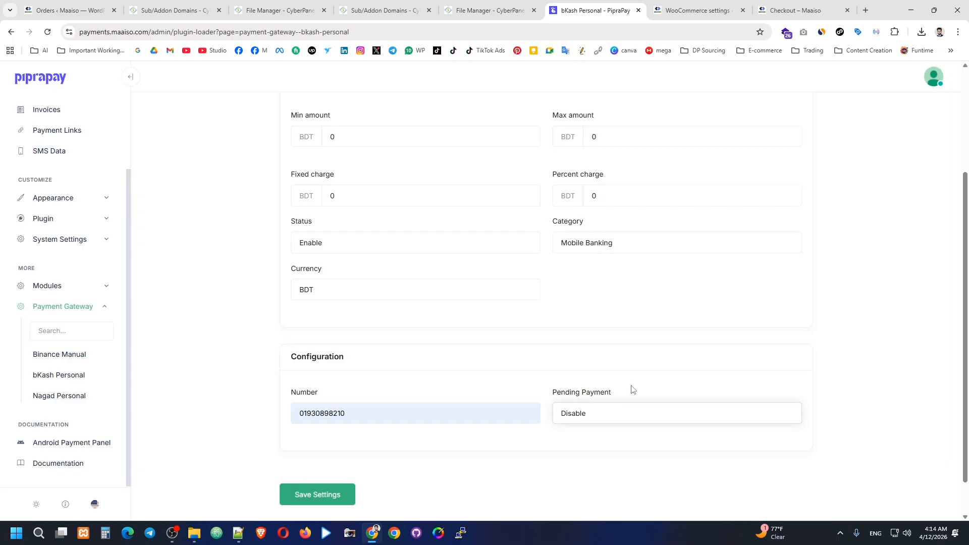
click(573, 418)
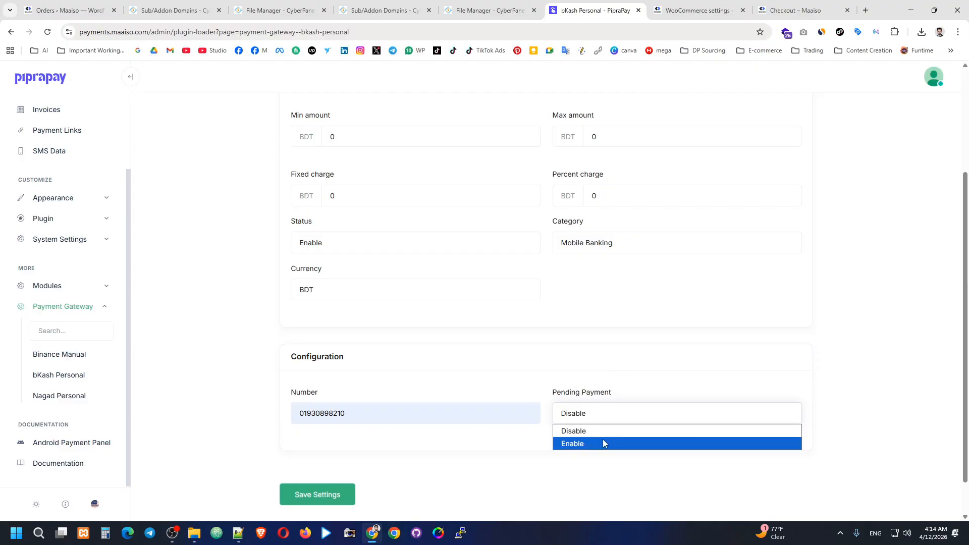
click(593, 430)
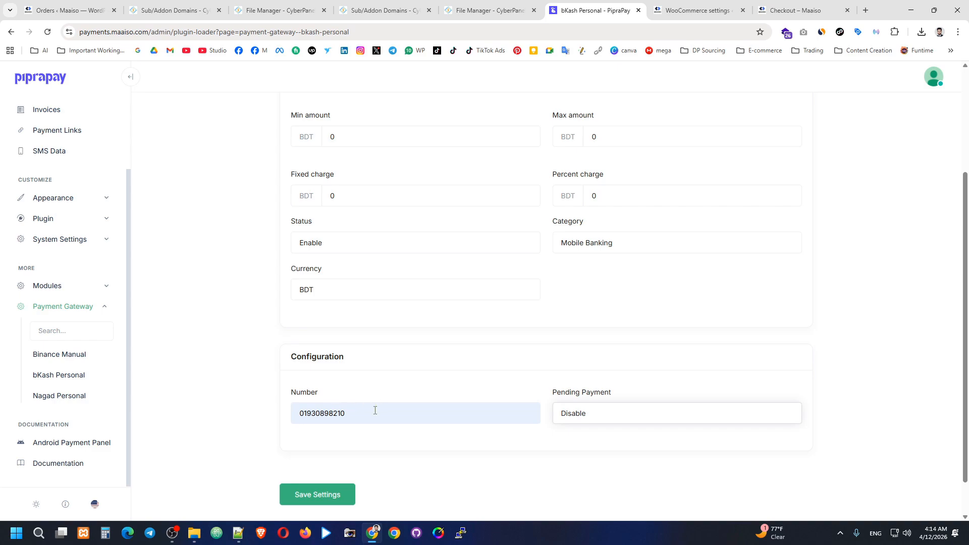
Step: Edit bKash Personal's minimum and maximum amounts and save the gateway settings
scroll(384, 414, up, 1)
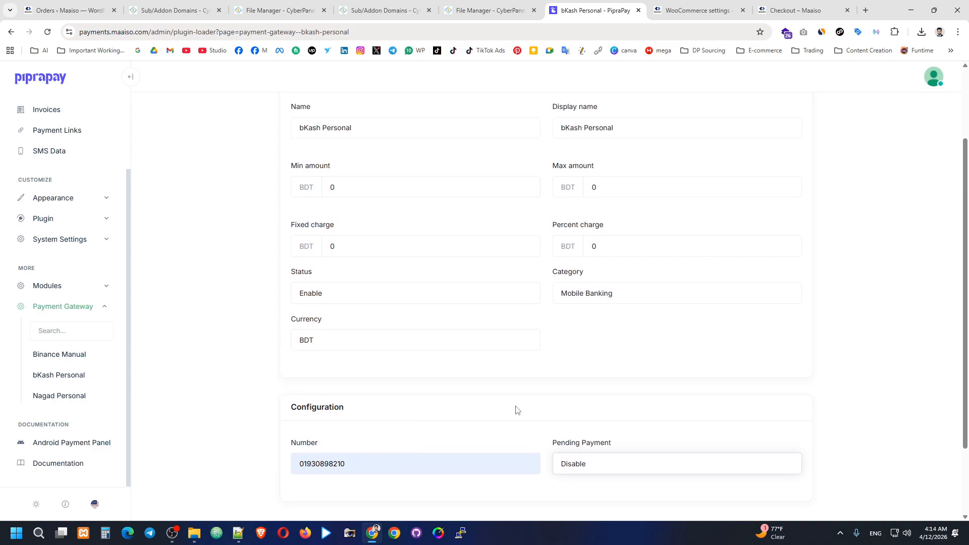
scroll(451, 388, up, 1)
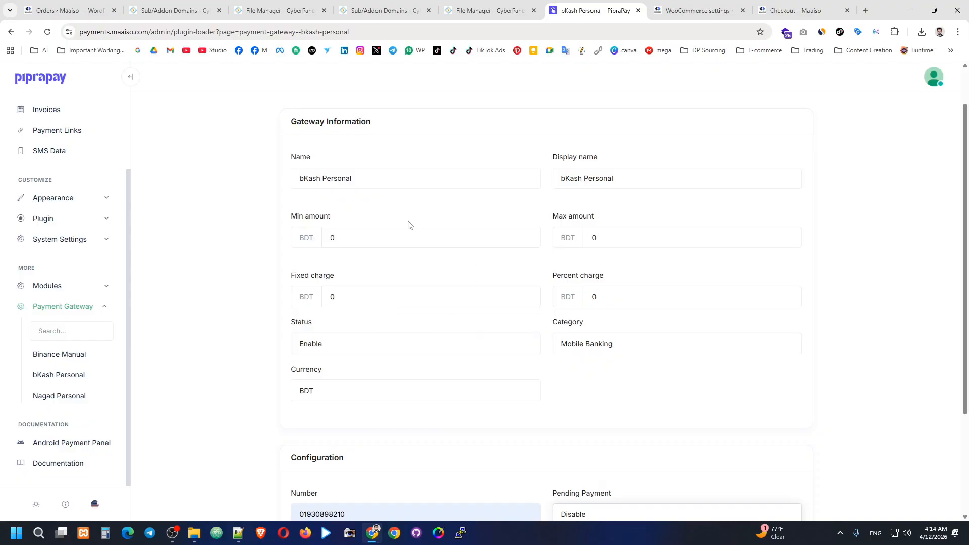
click(330, 236)
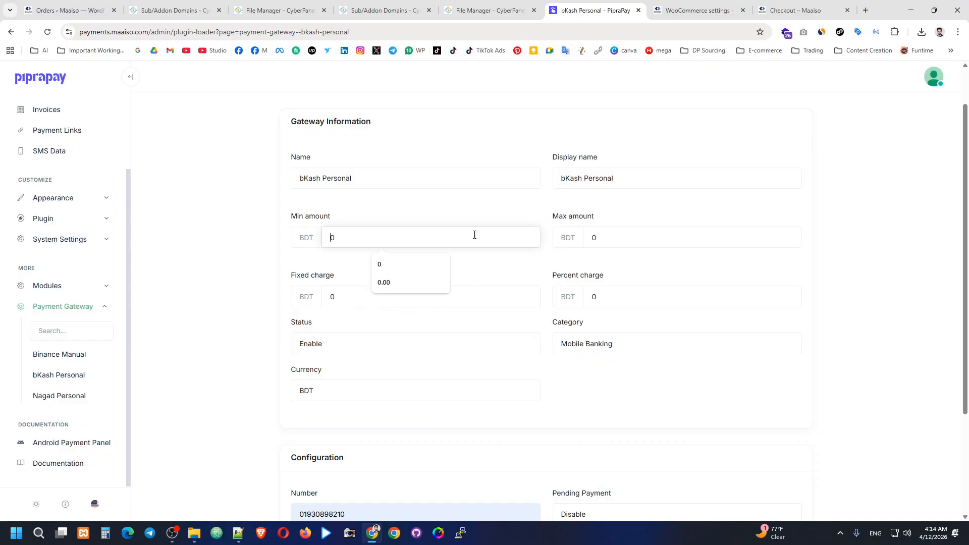
click(610, 233)
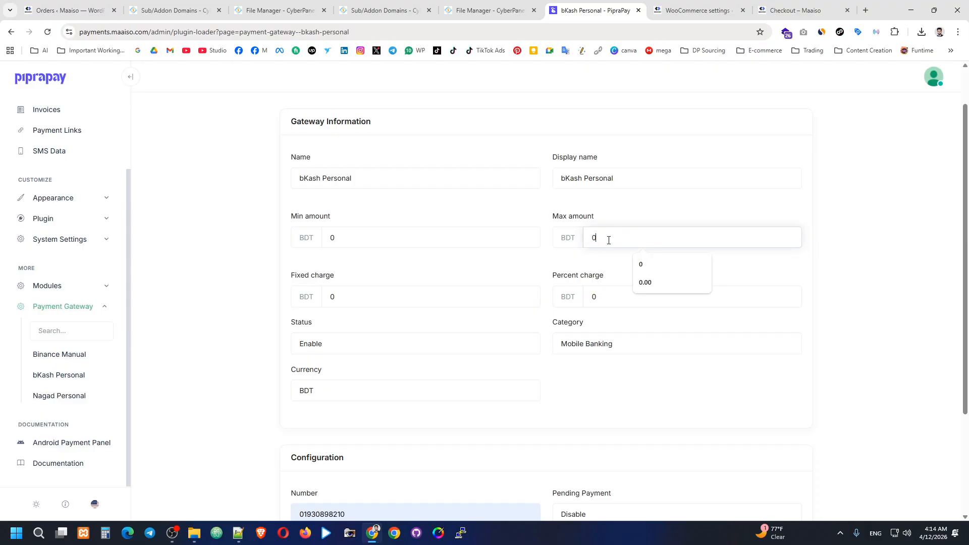
scroll(495, 335, down, 3)
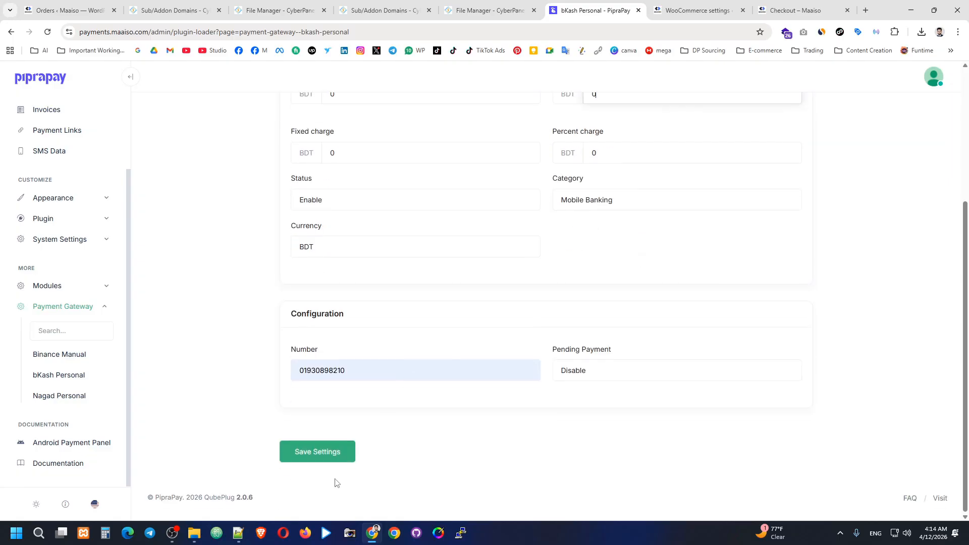
click(323, 453)
Step: Reload checkout, place an Online Payments order, and highlight the resulting cURL error 7 message
click(696, 10)
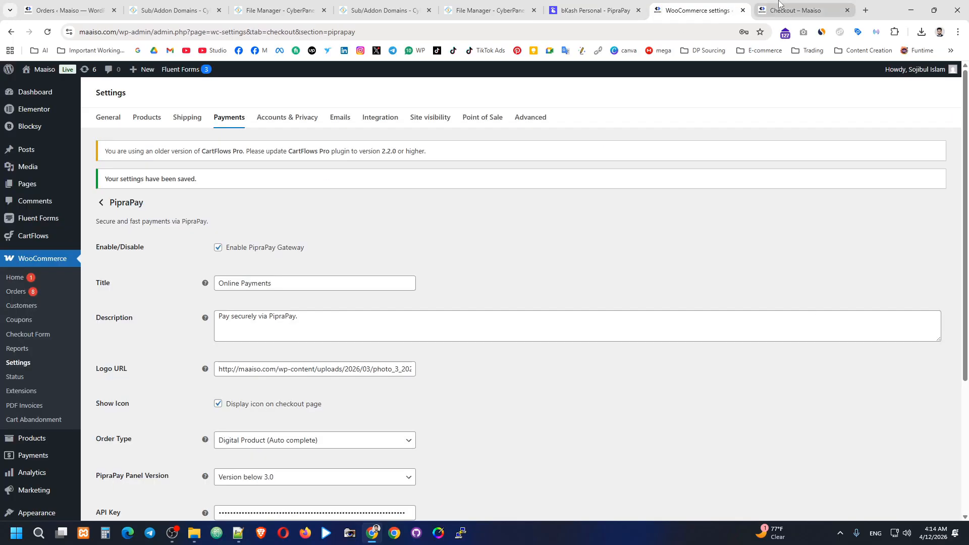
click(794, 10)
click(49, 32)
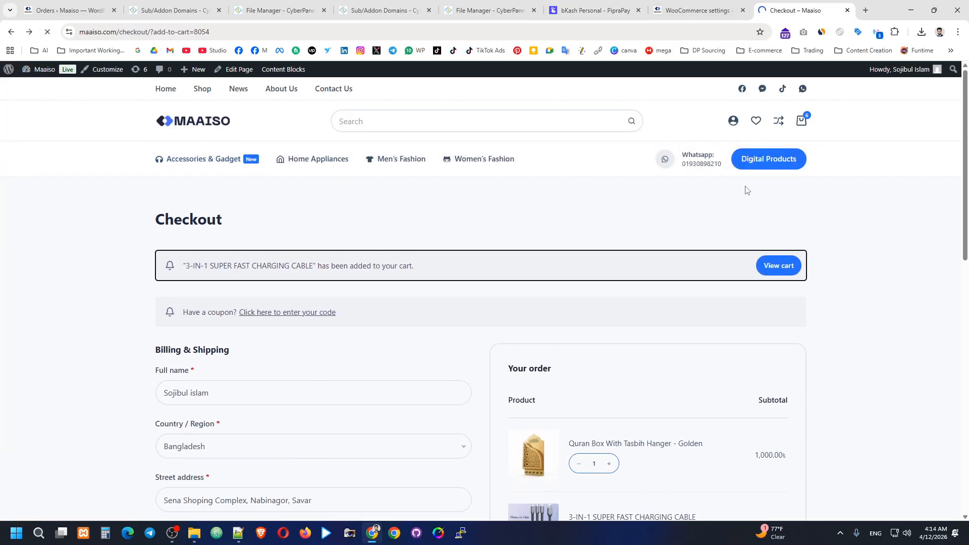
scroll(837, 160, down, 15)
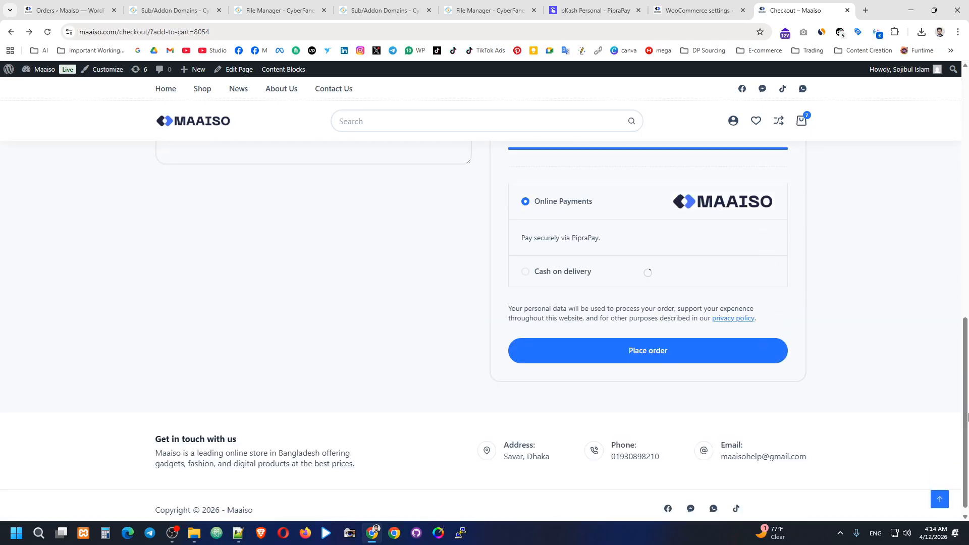
click(659, 343)
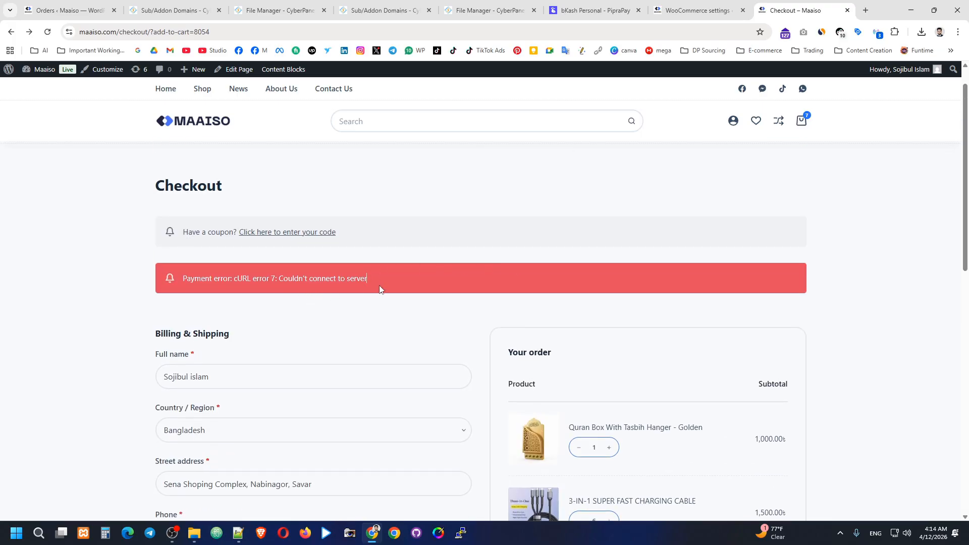
drag(380, 287, 242, 286)
double_click(324, 284)
Step: Clear the old key from the PipraPay gateway's API Key field in WooCommerce
click(698, 7)
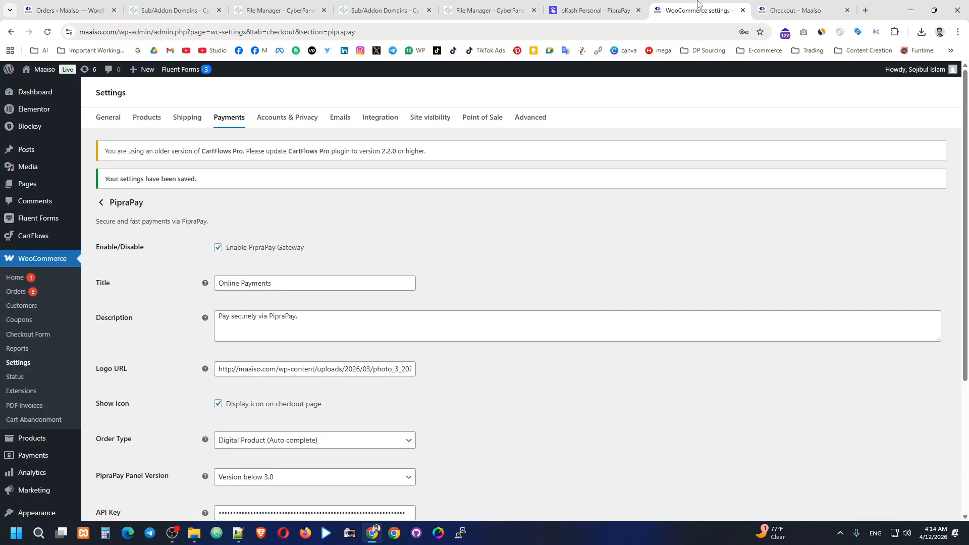
click(595, 10)
click(697, 10)
click(794, 10)
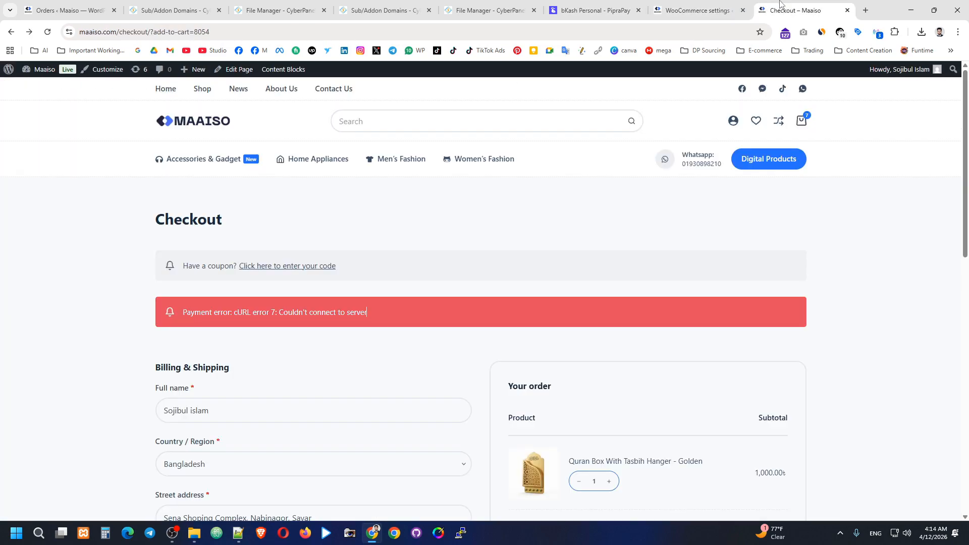
click(698, 10)
scroll(201, 291, down, 4)
click(336, 319)
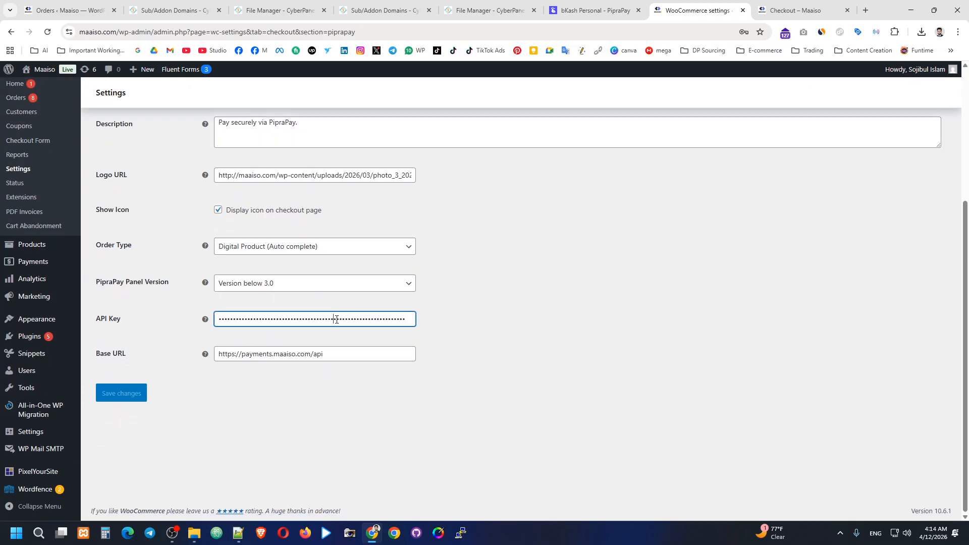
key(ctrl+a)
key(BackSpace)
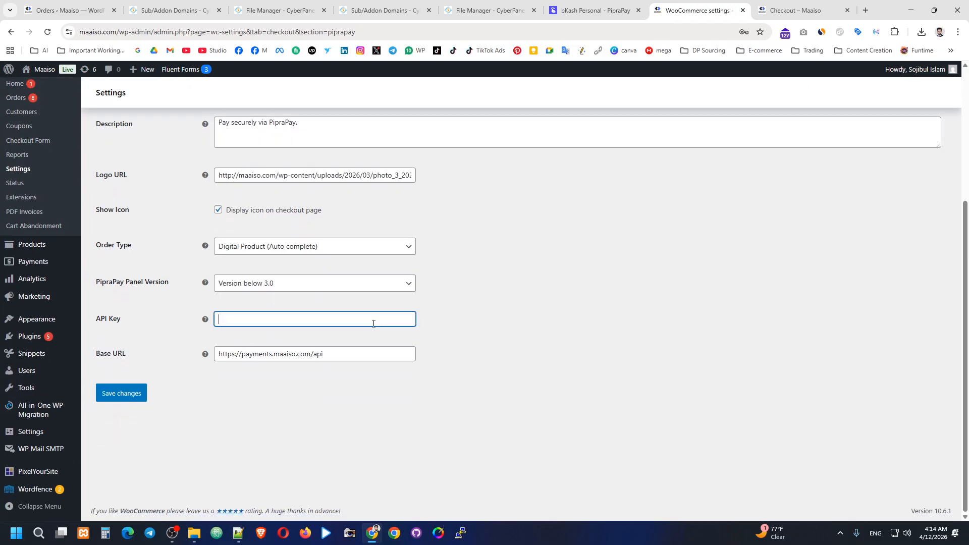
Step: Regenerate and copy a new API key under PipraPay System Settings > API Settings
click(581, 4)
scroll(104, 320, down, 1)
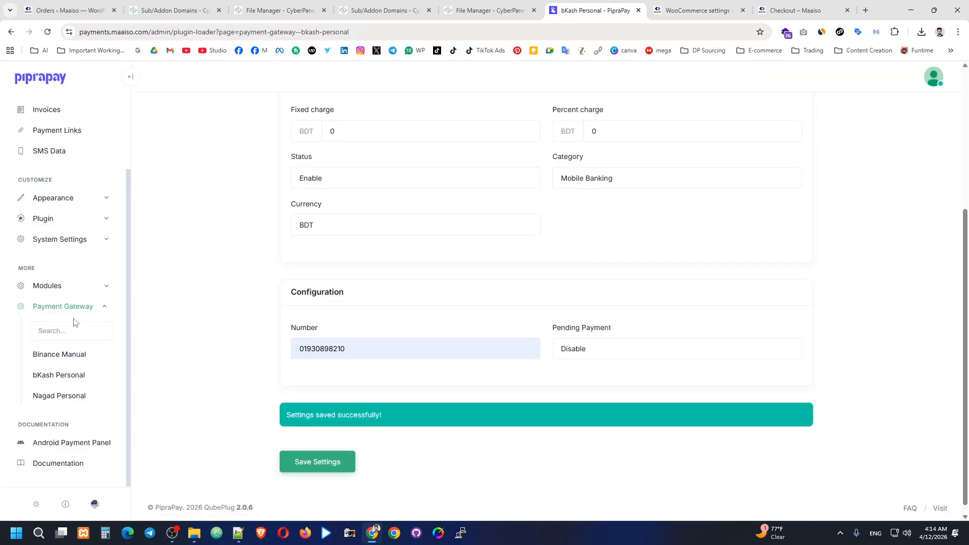
click(85, 244)
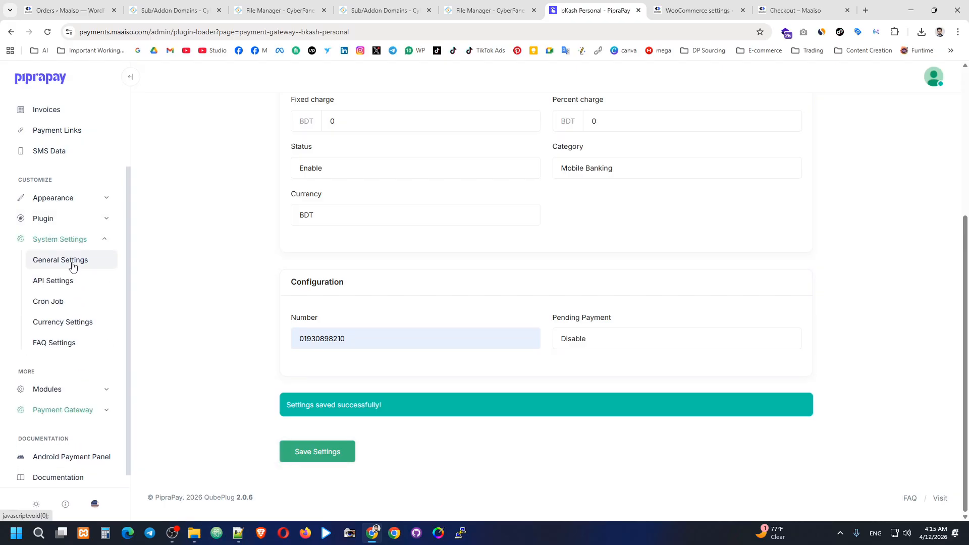
click(79, 260)
click(73, 282)
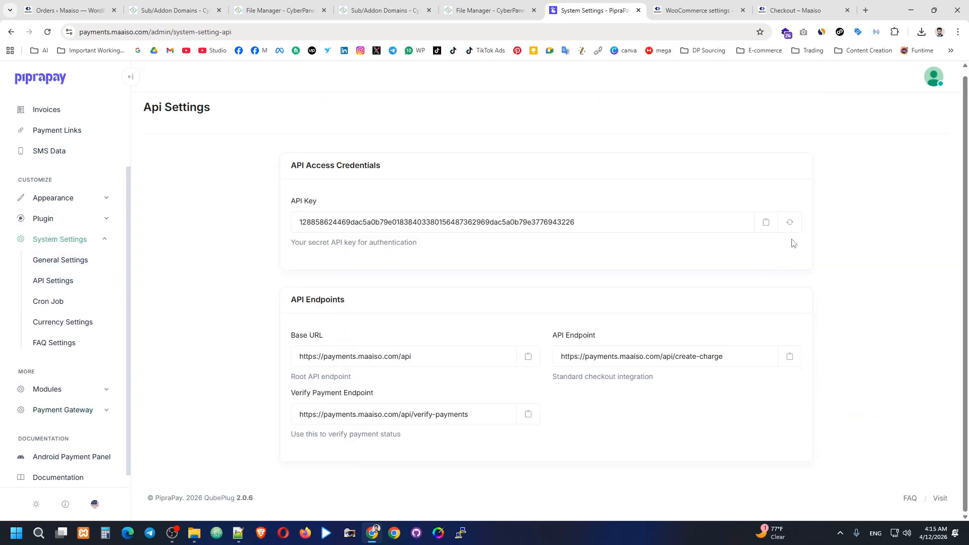
click(791, 224)
click(766, 223)
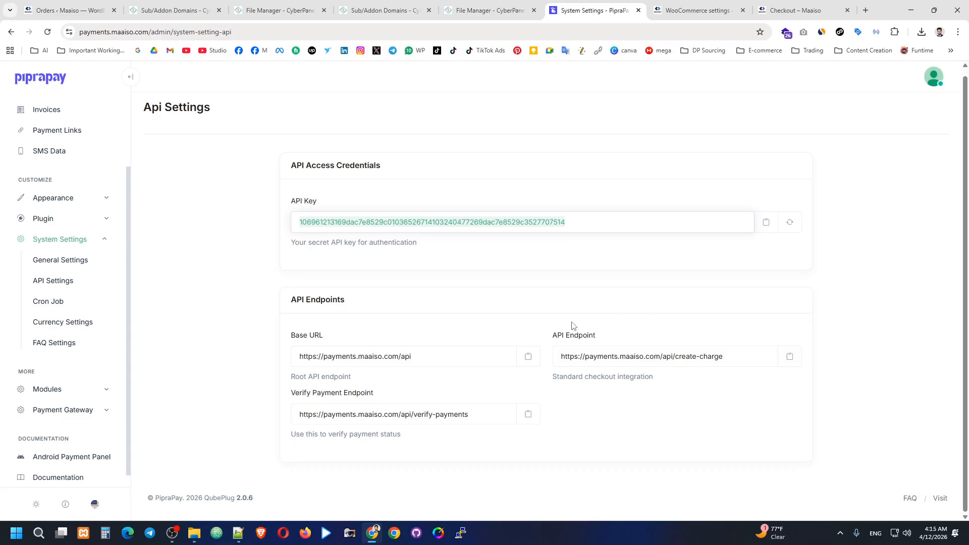
Step: Paste the new key into WooCommerce's PipraPay API Key field and save the changes
click(696, 10)
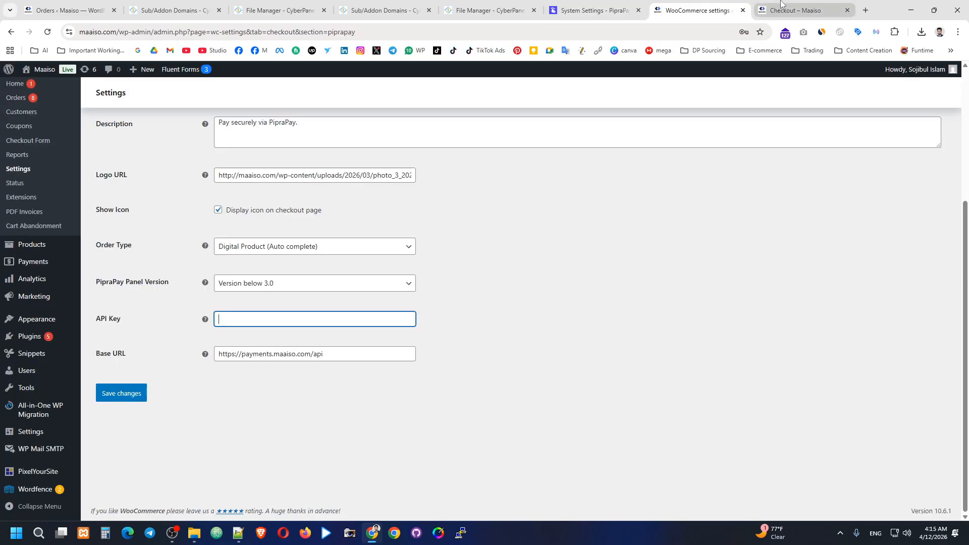
click(289, 318)
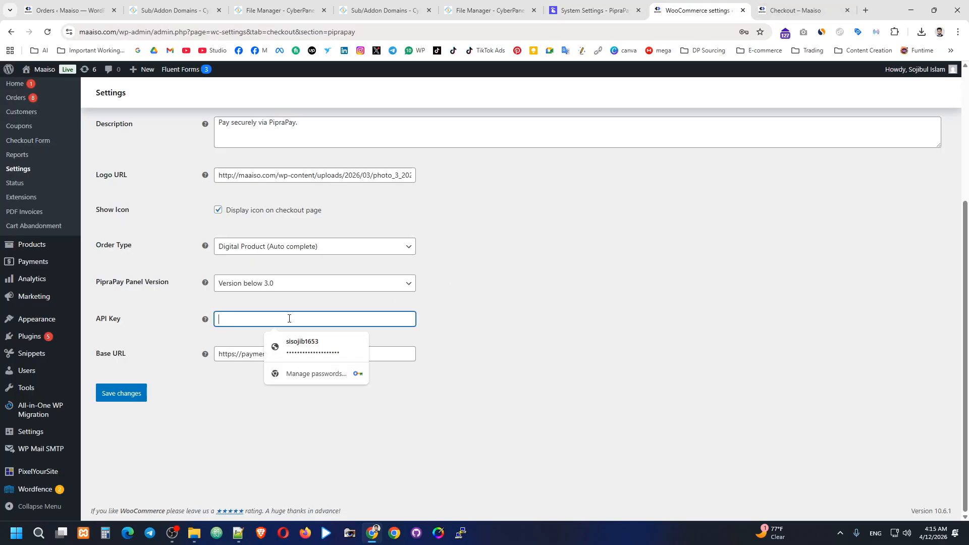
key(ctrl+v)
drag(343, 355, 305, 368)
click(113, 389)
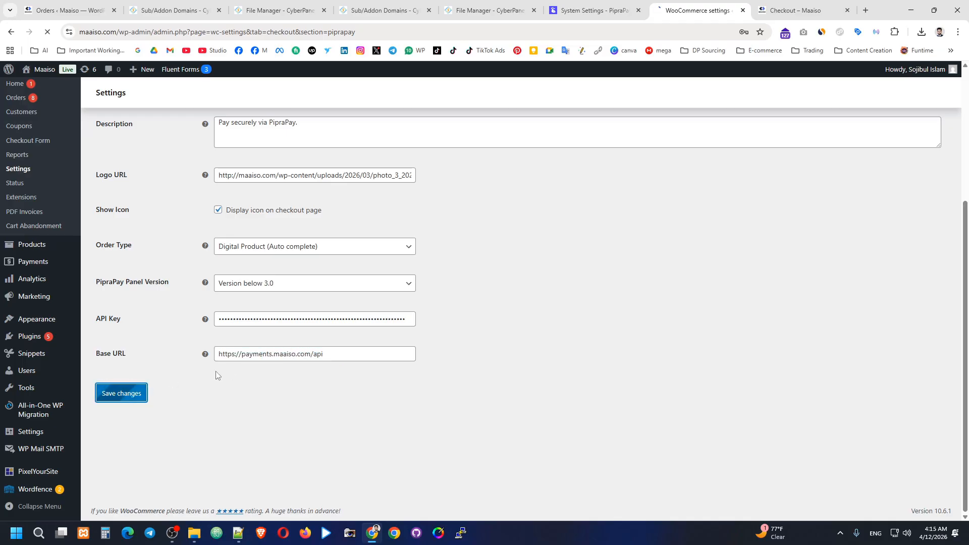
Step: Reload the store checkout and remove the charging cable from the cart
click(788, 9)
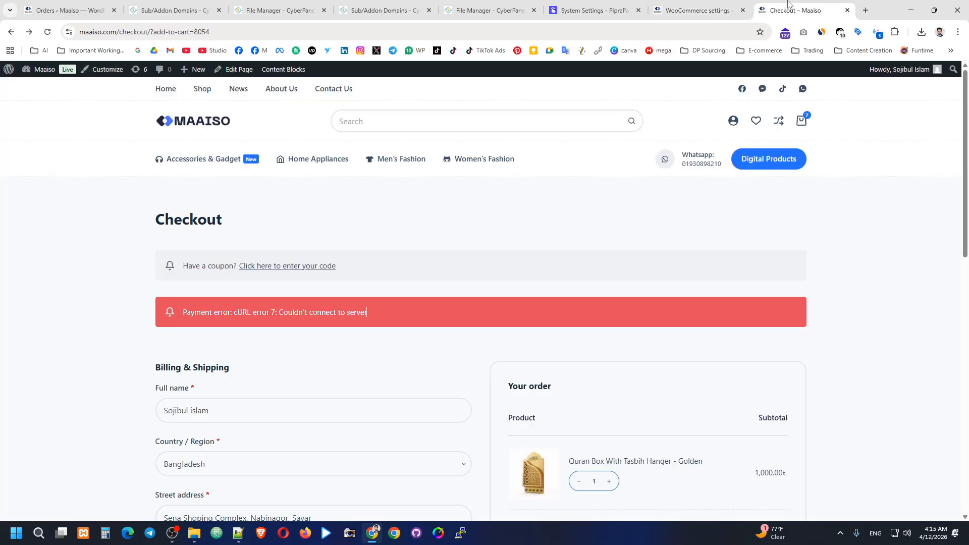
click(47, 31)
click(803, 121)
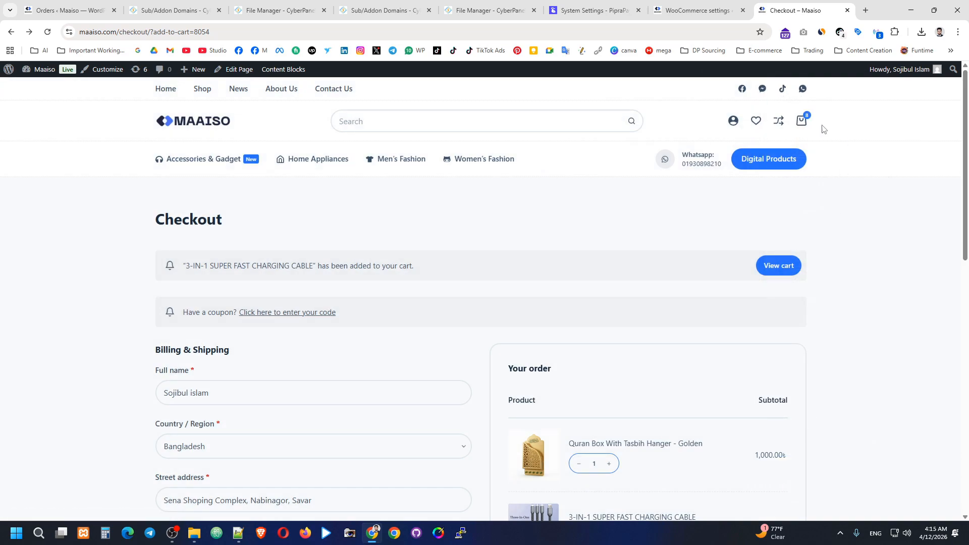
click(803, 121)
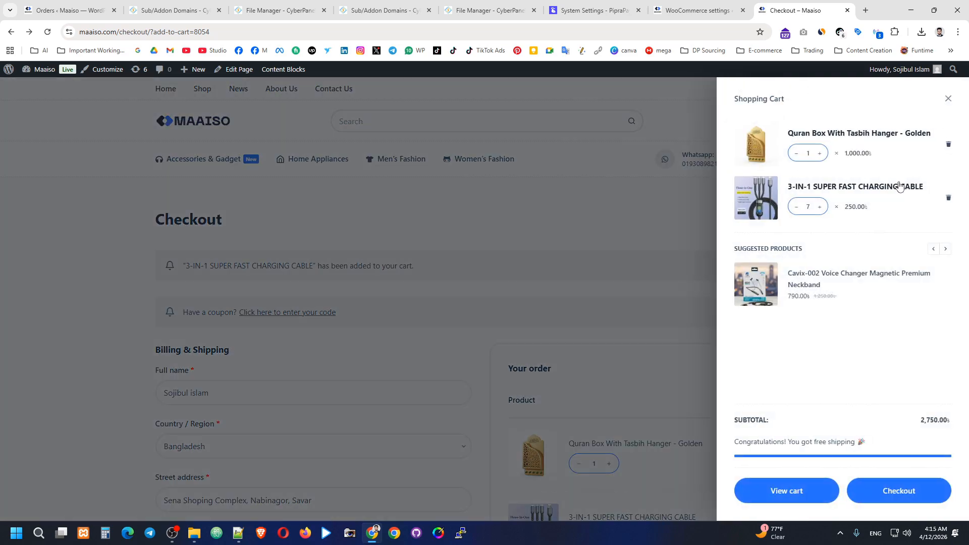
click(948, 197)
click(656, 244)
Step: Keep Online Payments selected, check the billing fields, and place the order
scroll(656, 242, down, 10)
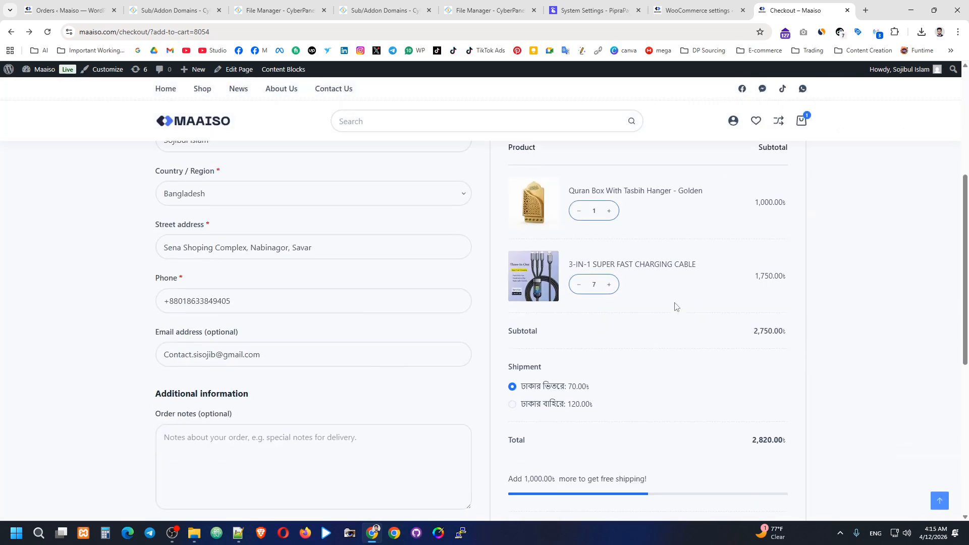
click(554, 315)
click(560, 259)
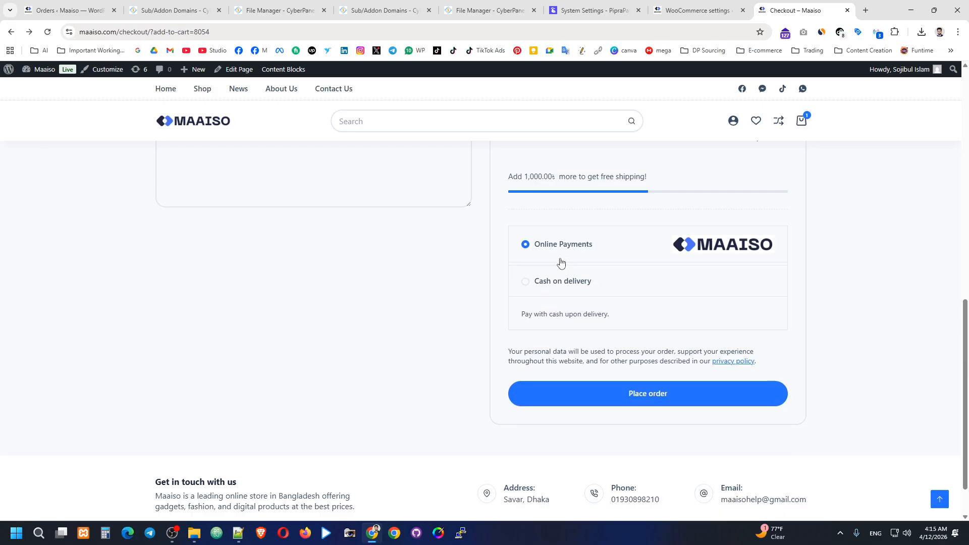
scroll(428, 281, up, 8)
click(289, 240)
click(279, 296)
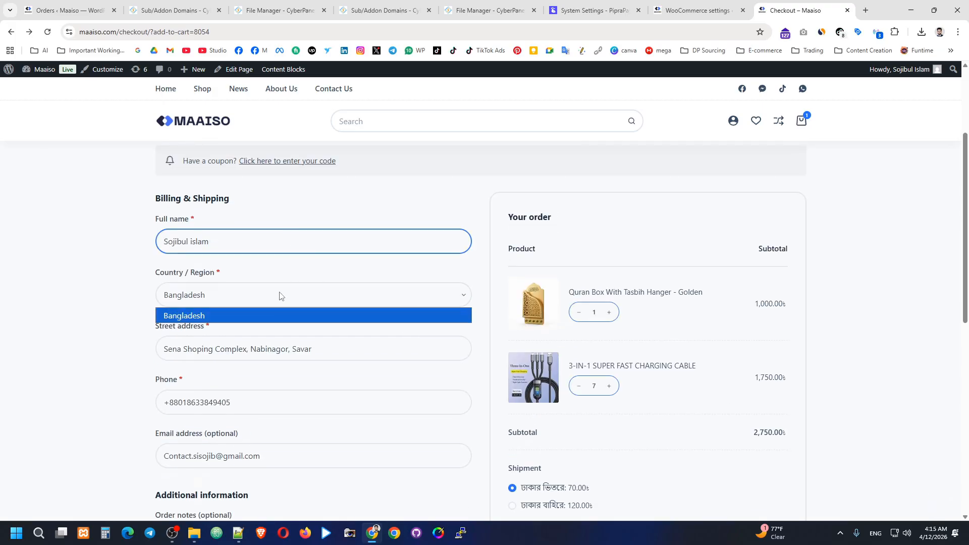
click(370, 204)
scroll(333, 274, down, 7)
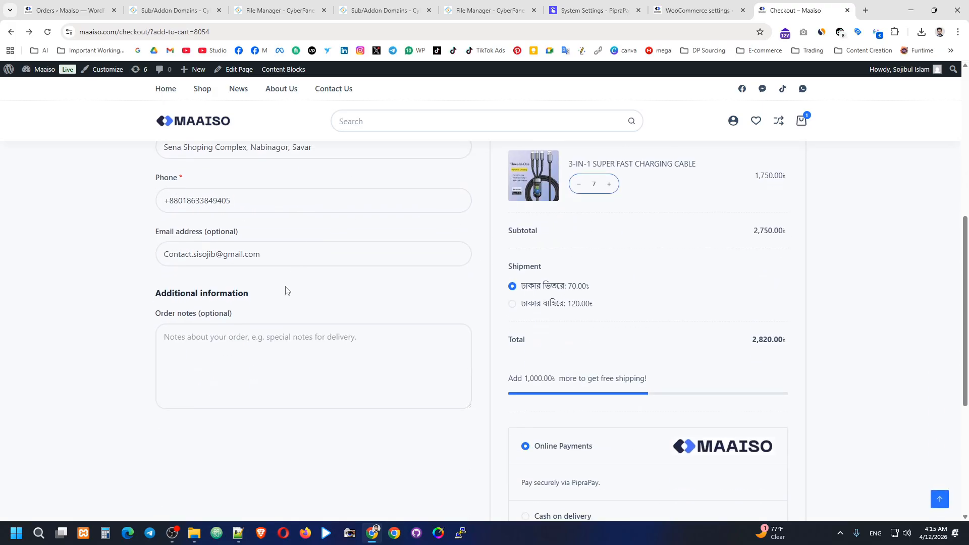
click(655, 452)
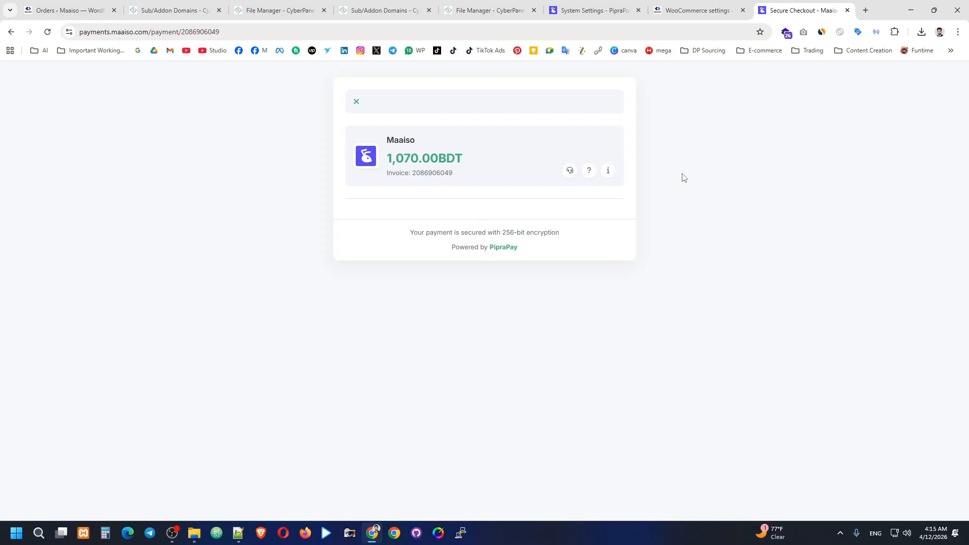
Step: Inspect the PipraPay invoice card for Maaiso's 1,070.00 BDT order, which lists no payment methods
drag(376, 141, 416, 141)
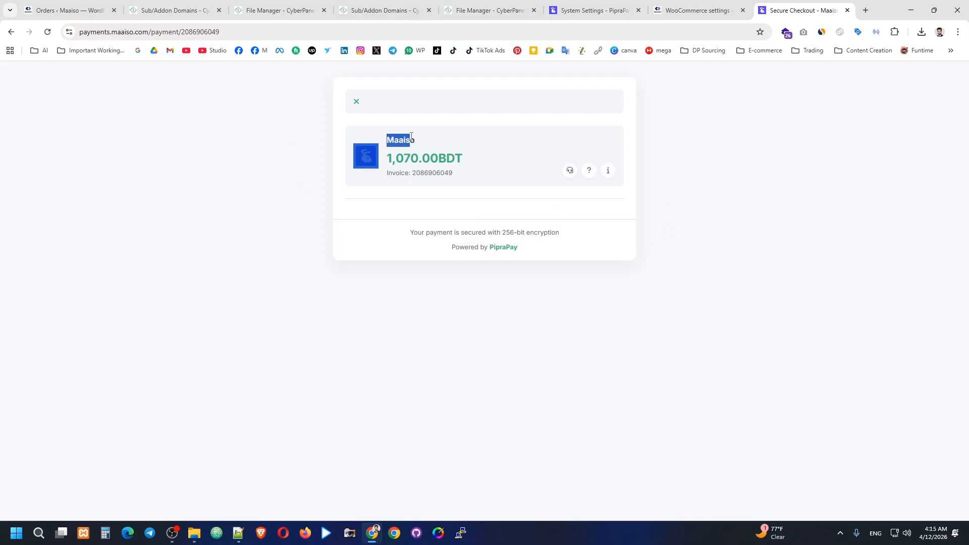
click(440, 141)
double_click(402, 140)
click(447, 141)
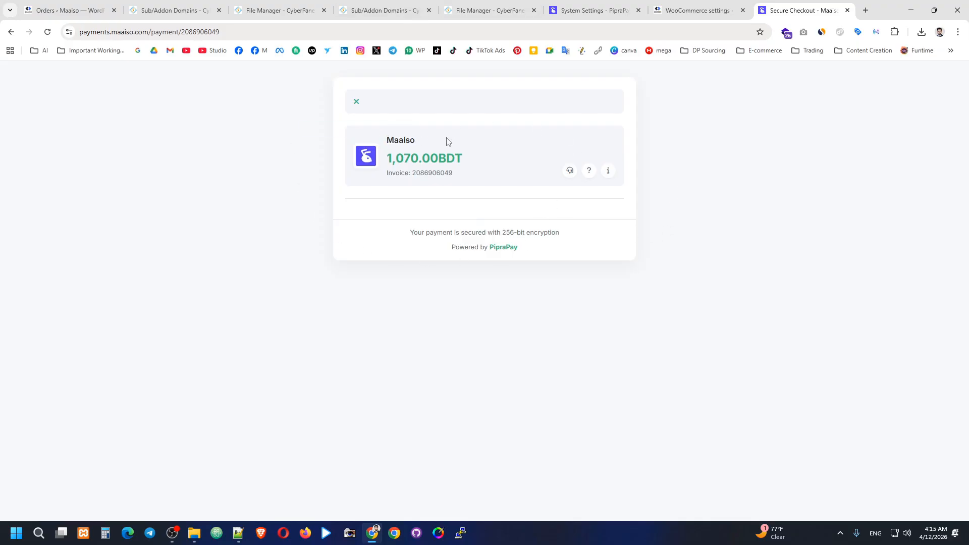
double_click(405, 141)
click(447, 145)
drag(379, 137, 426, 140)
click(445, 140)
double_click(402, 141)
click(441, 140)
click(438, 139)
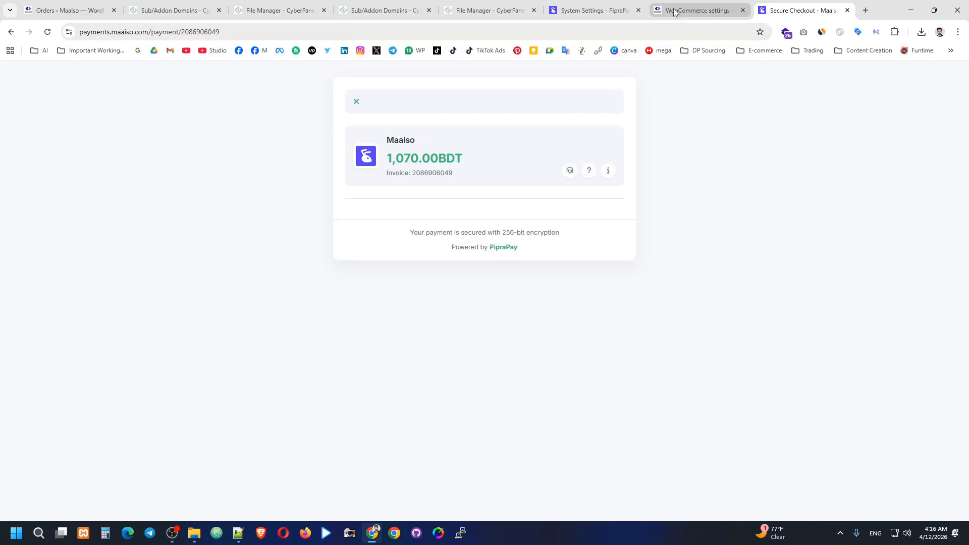
Step: Open the bKash Personal gateway, enter 1000000 as its Max amount, and save
click(595, 11)
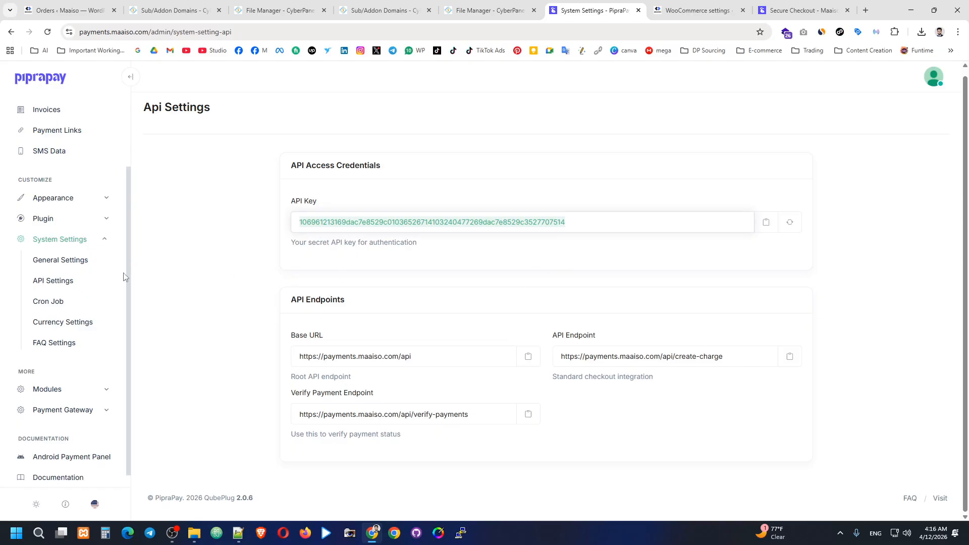
scroll(100, 292, down, 1)
click(76, 395)
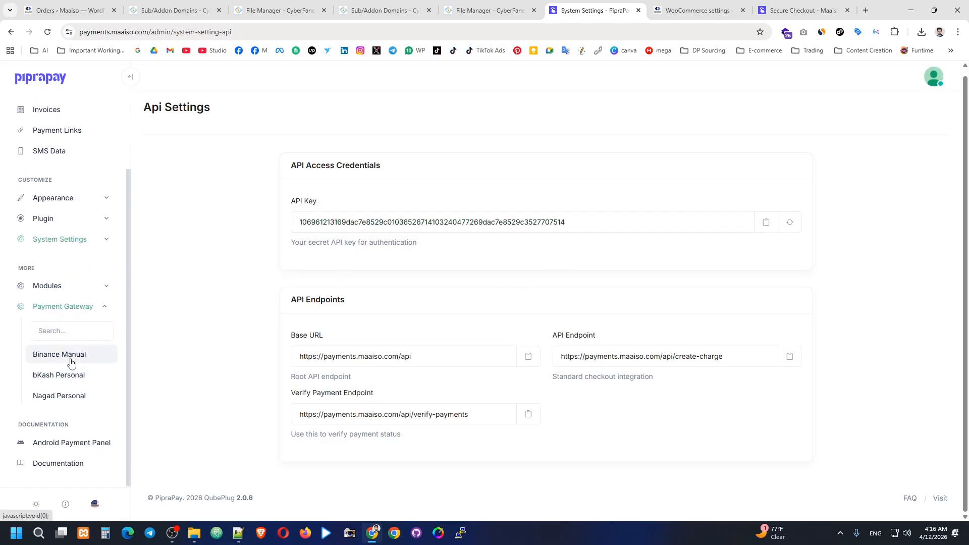
click(71, 374)
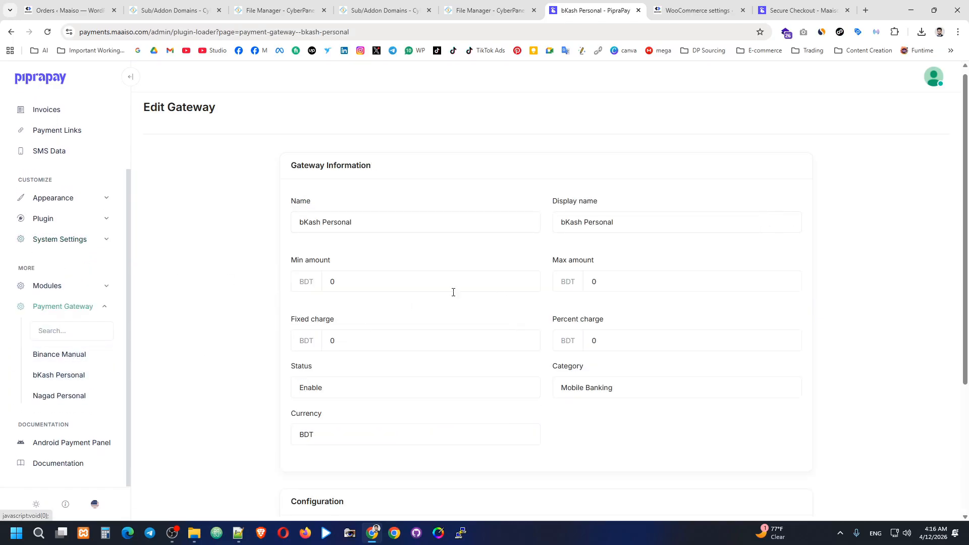
click(603, 282)
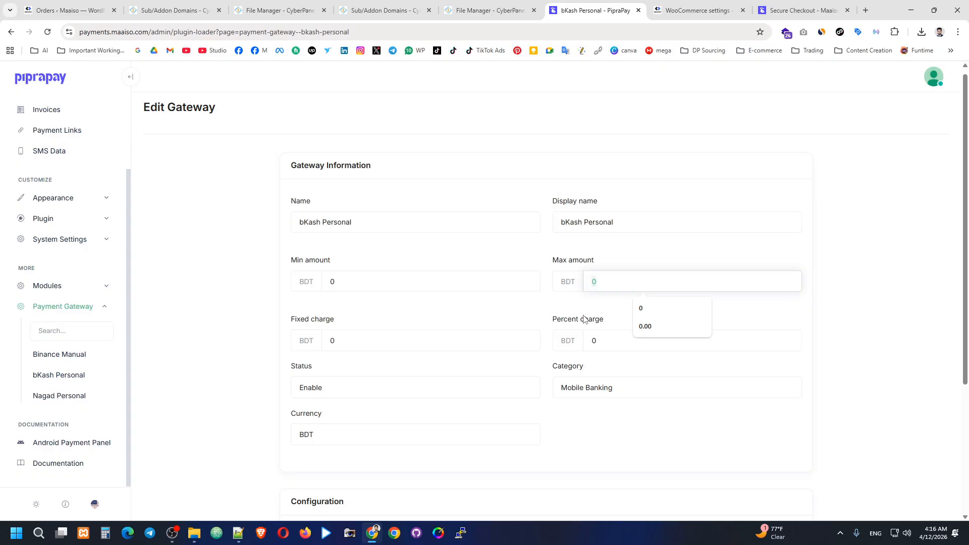
text(1400)
key(BackSpace)
key(BackSpace)
key(BackSpace)
key(BackSpace)
text(10000)
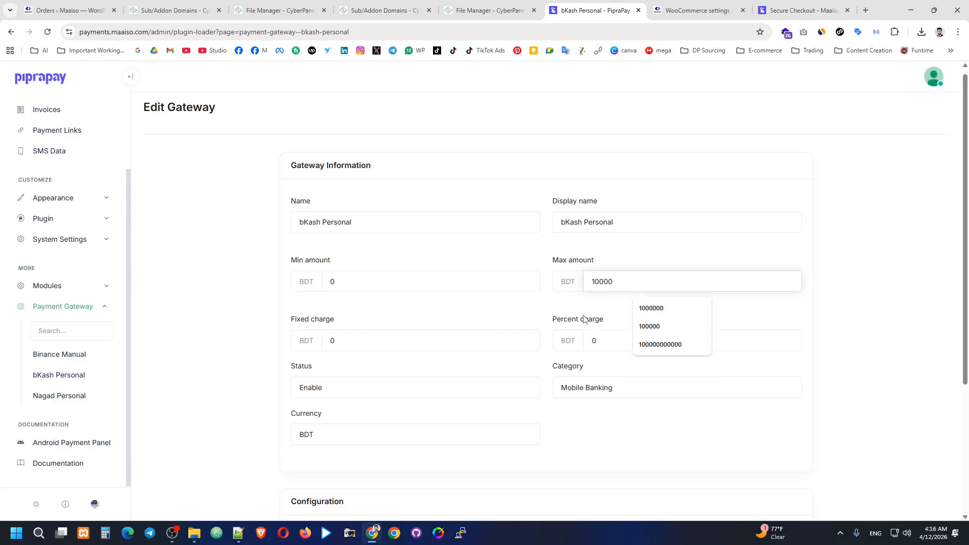
text(00)
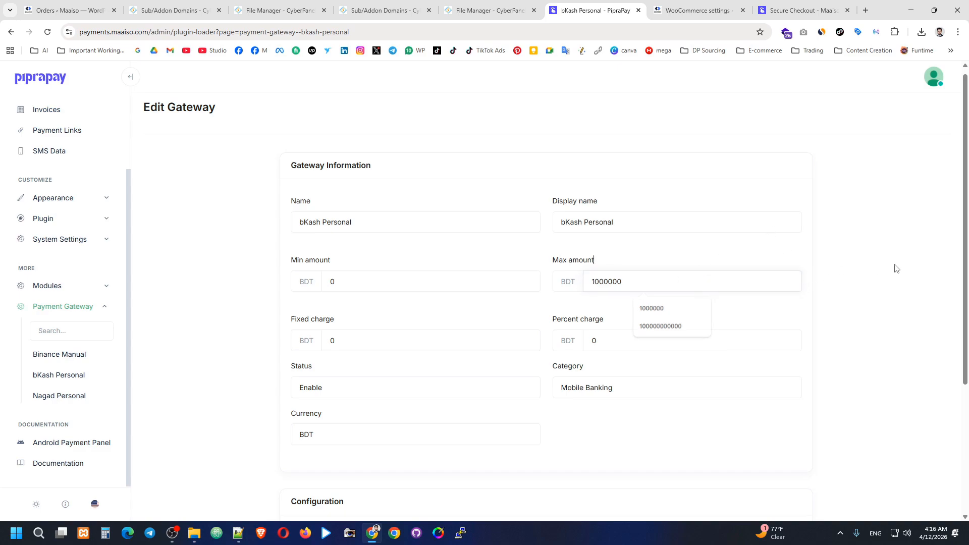
scroll(683, 363, down, 3)
click(313, 449)
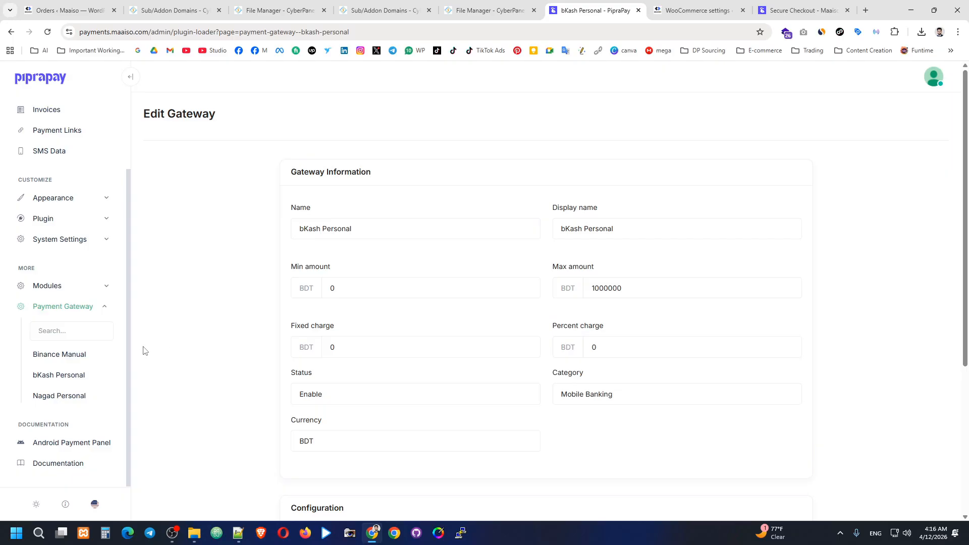
click(75, 354)
click(588, 292)
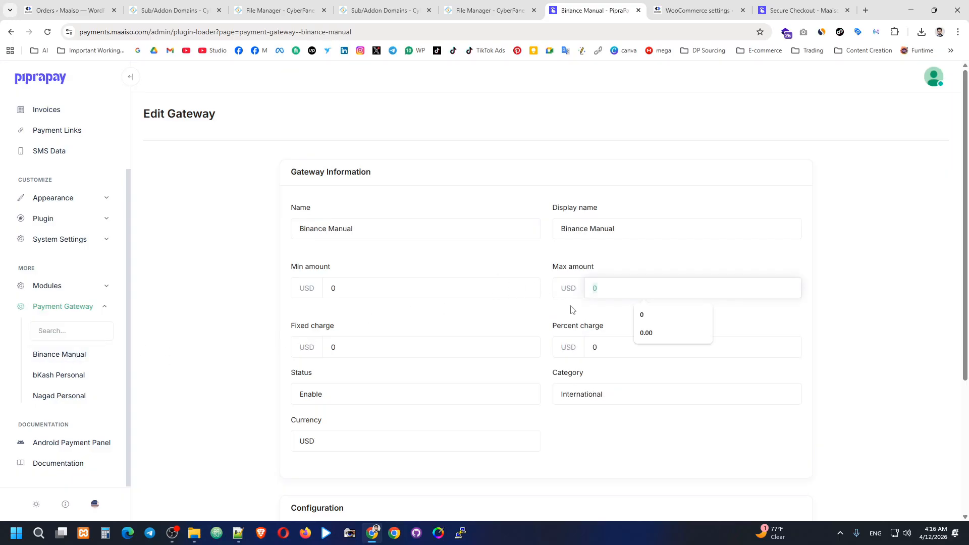
text(1000000000000)
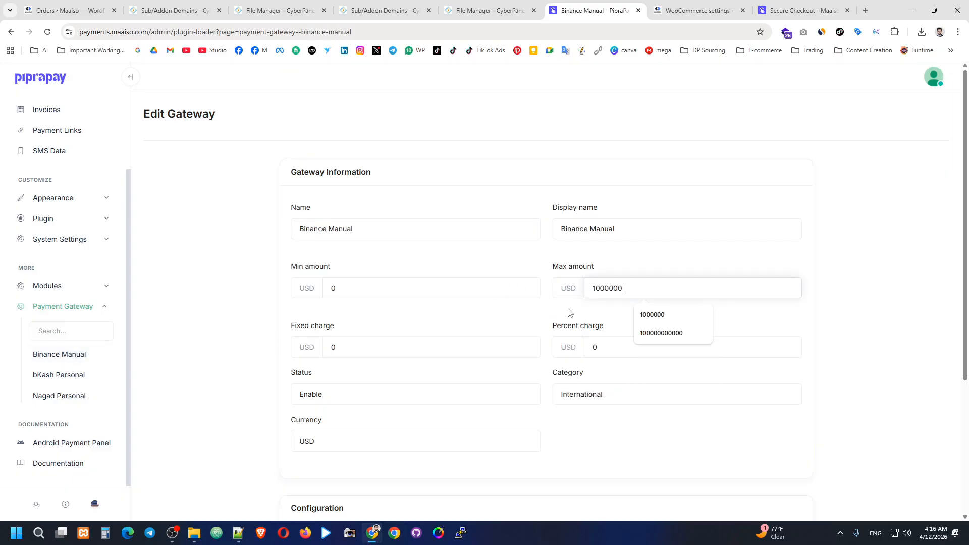
click(791, 302)
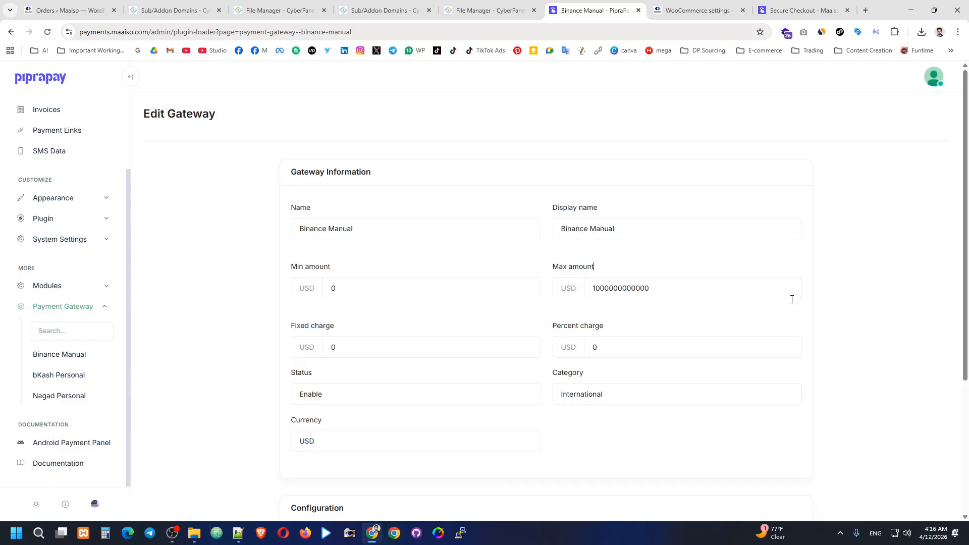
scroll(529, 379, down, 3)
click(323, 494)
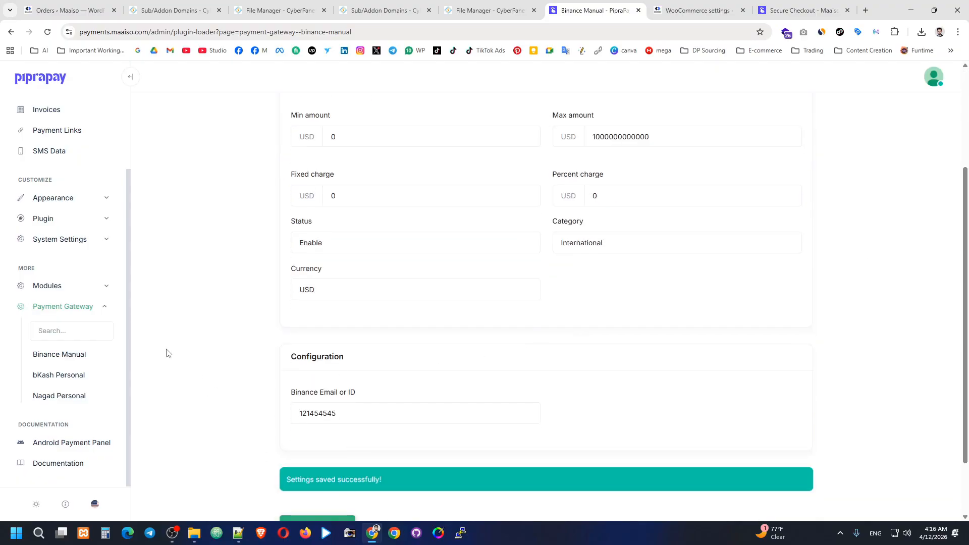
click(59, 395)
scroll(379, 283, up, 2)
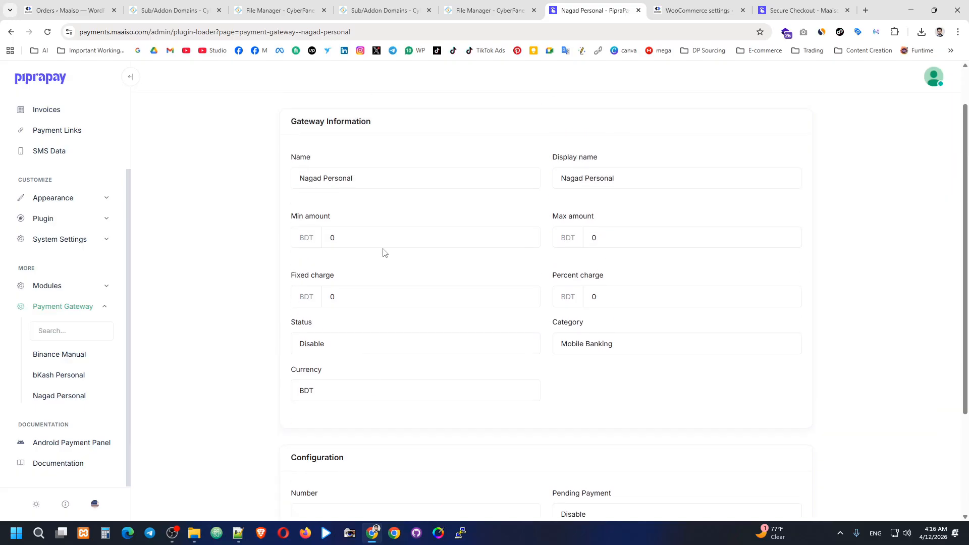
scroll(379, 226, down, 2)
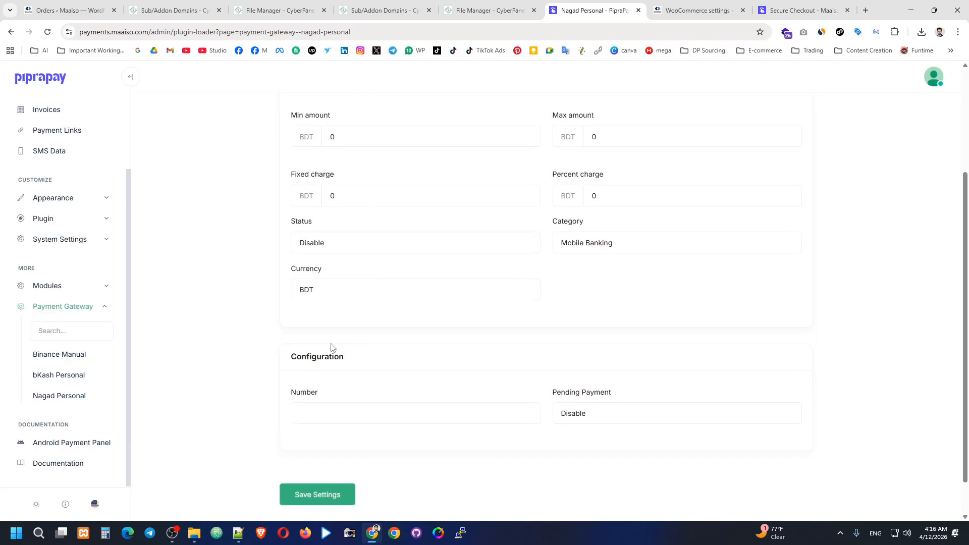
click(373, 248)
click(357, 273)
scroll(506, 352, up, 3)
click(614, 290)
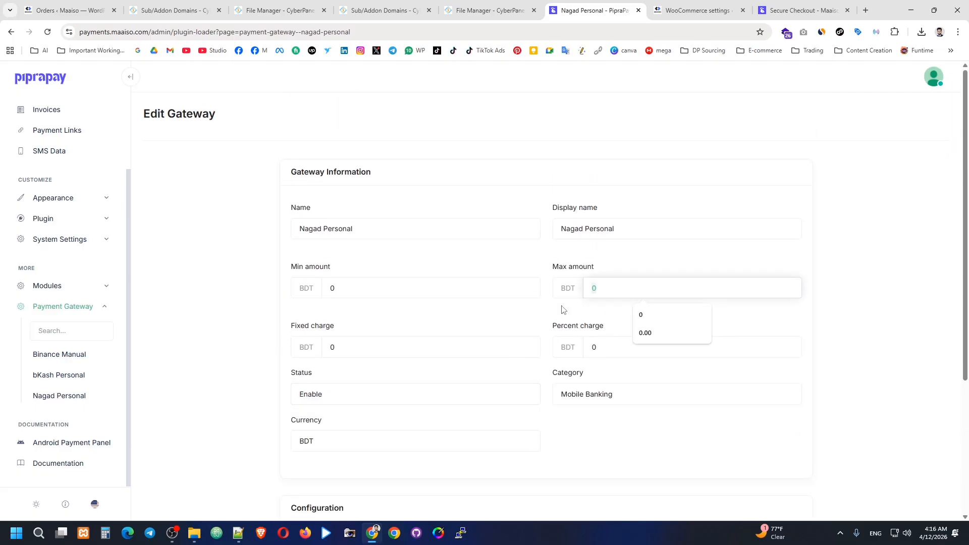
text(10000000000)
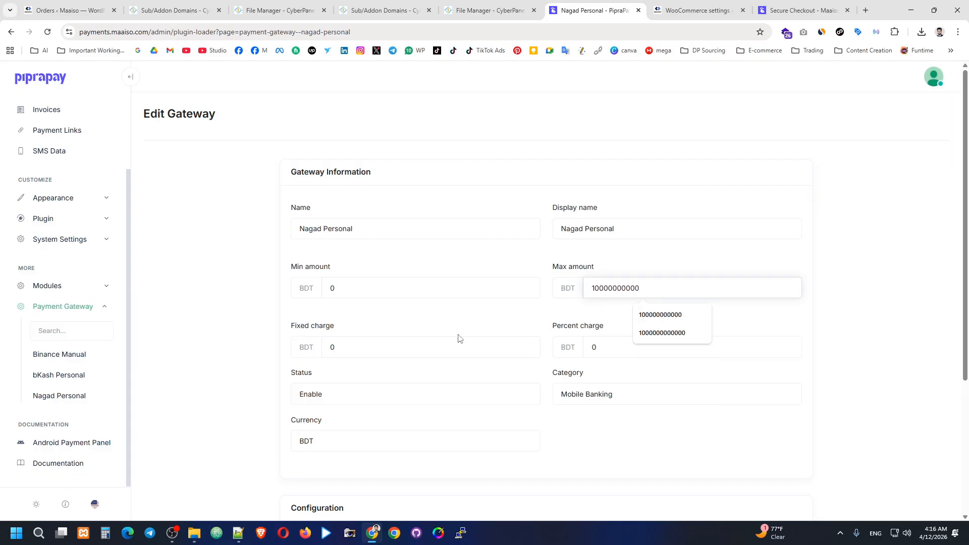
scroll(500, 346, down, 4)
click(620, 373)
click(418, 368)
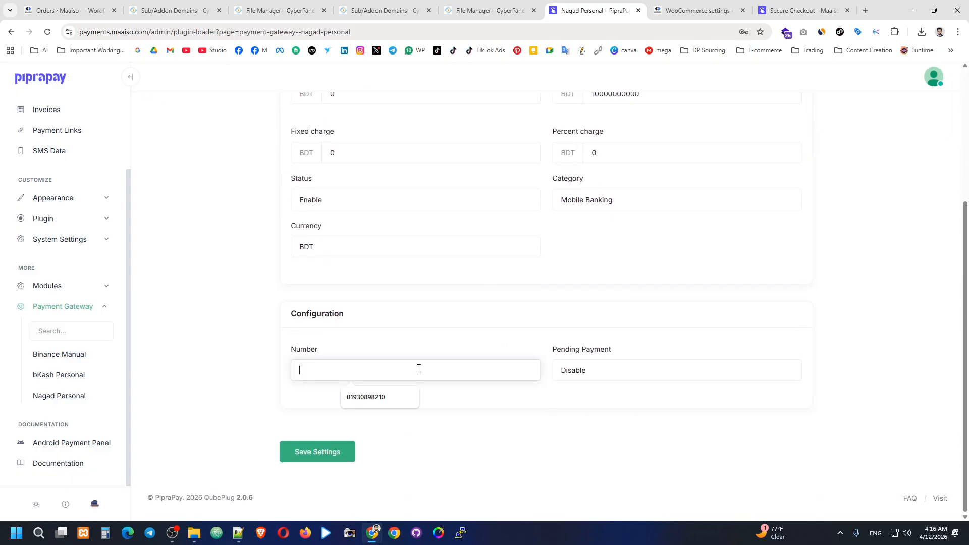
click(365, 396)
click(335, 453)
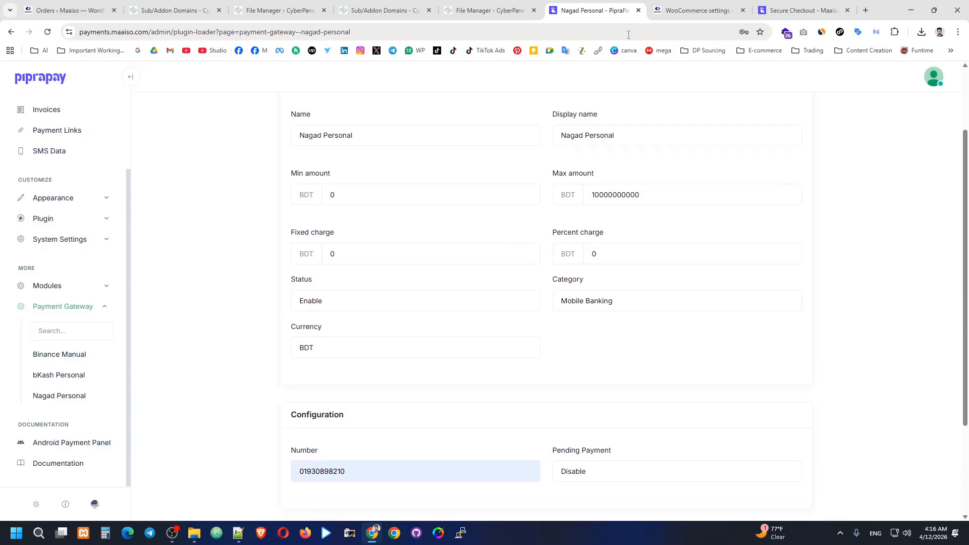
Step: Go back through the WooCommerce settings to the store's checkout payment page
click(697, 10)
click(595, 10)
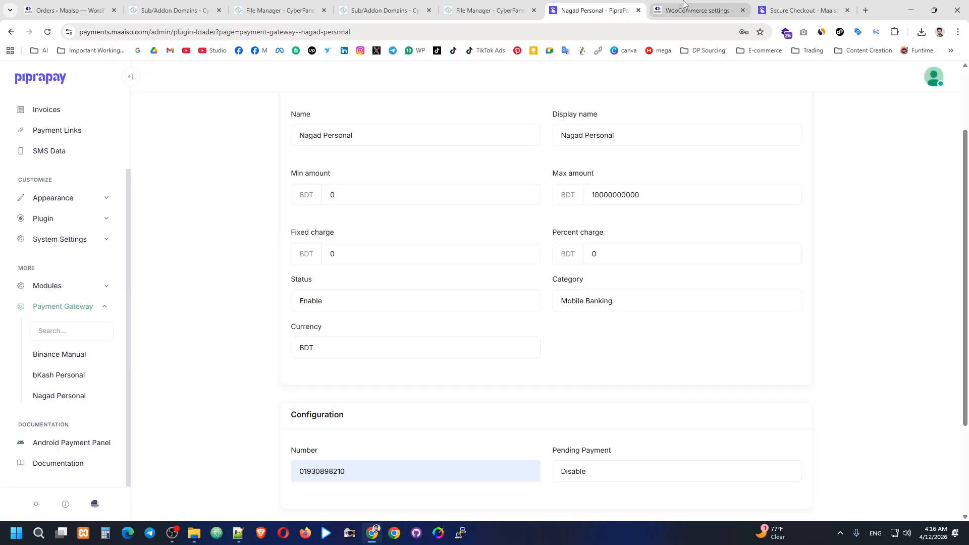
click(698, 6)
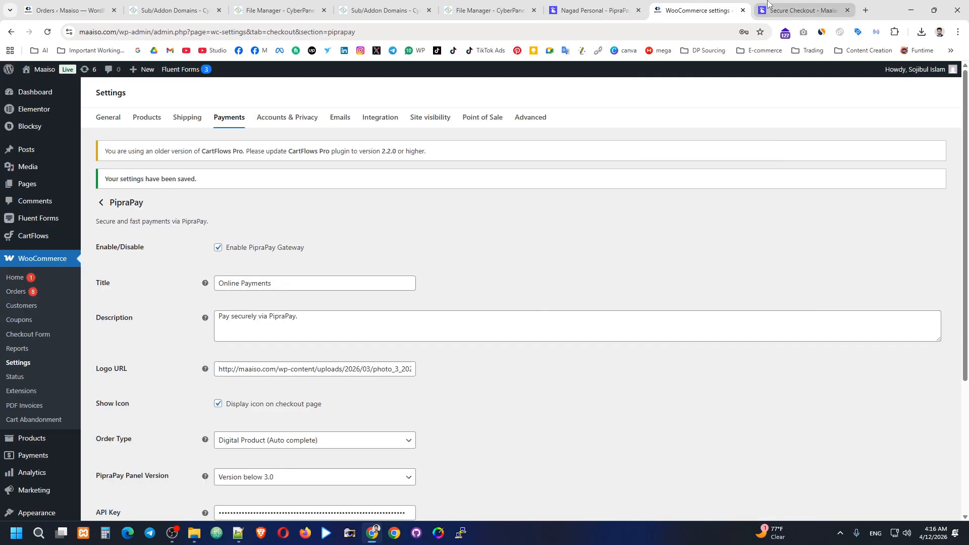
click(755, 14)
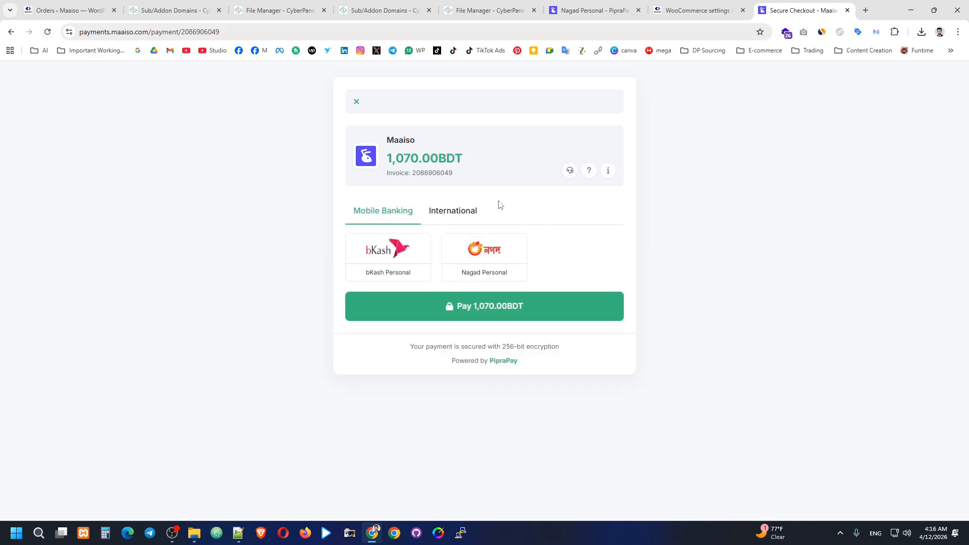
Step: Review the Mobile Banking and International methods and the 1,070.00 invoice amount
drag(443, 211, 447, 211)
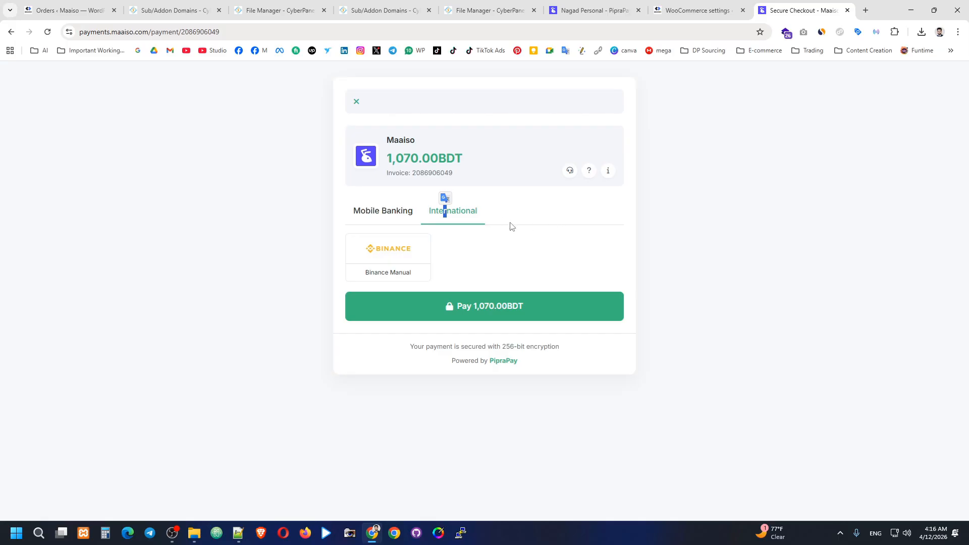
click(402, 212)
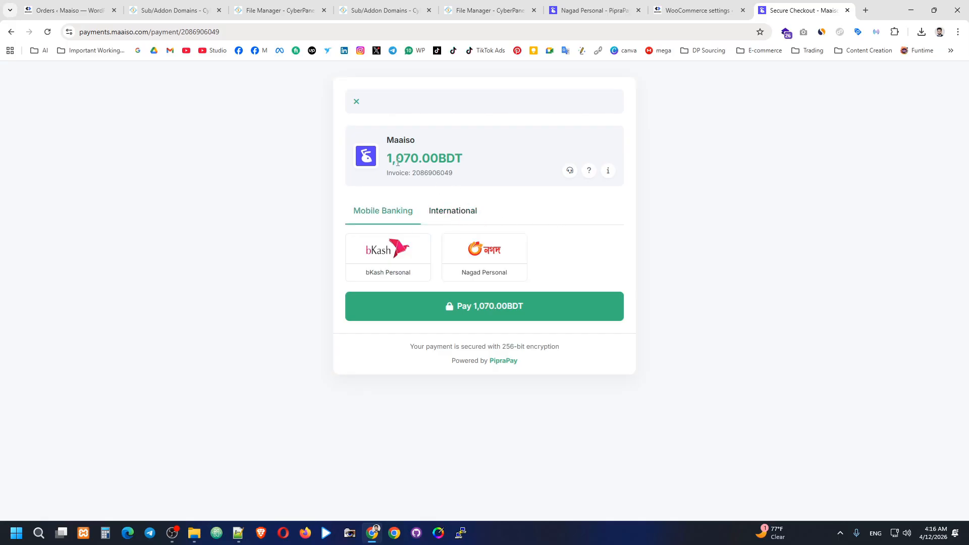
drag(388, 156, 421, 158)
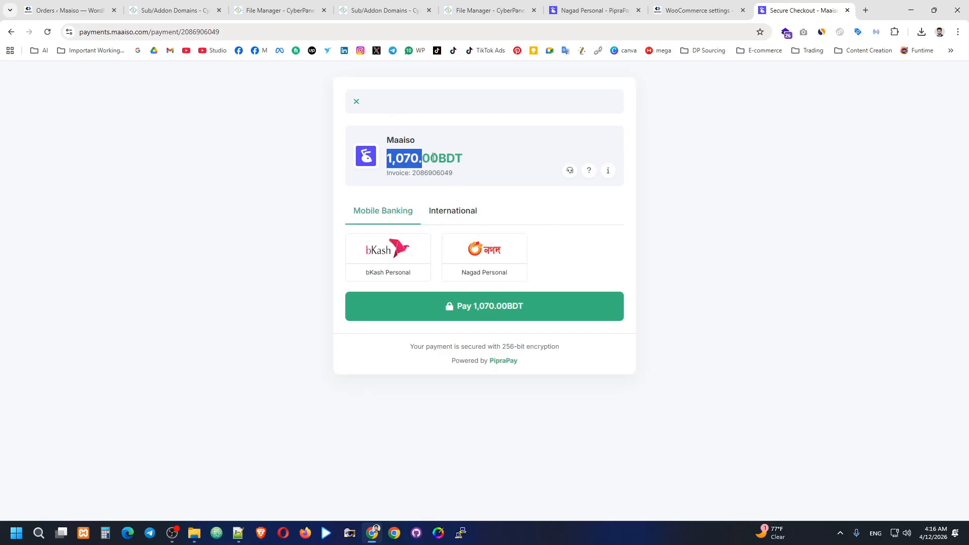
double_click(434, 157)
click(480, 160)
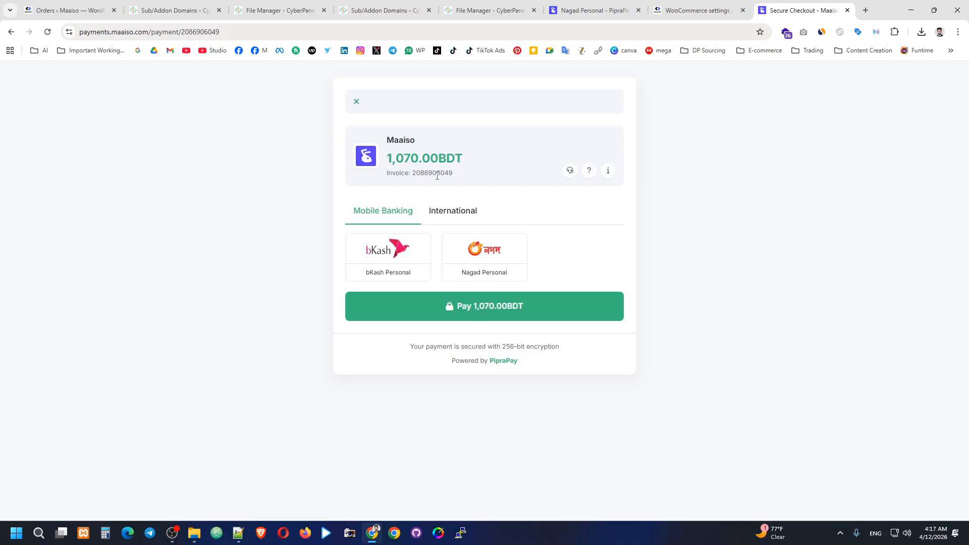
Step: Open the Binance Manual payment page and check its 1,070.00 USD amount
click(450, 213)
click(420, 249)
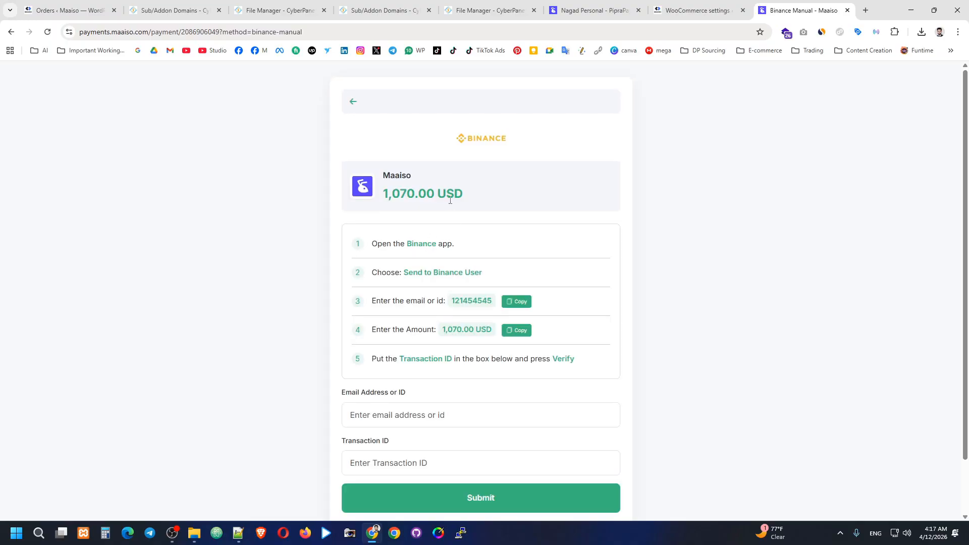
drag(443, 195, 437, 195)
click(471, 197)
double_click(449, 194)
click(479, 197)
drag(389, 197, 435, 194)
click(392, 139)
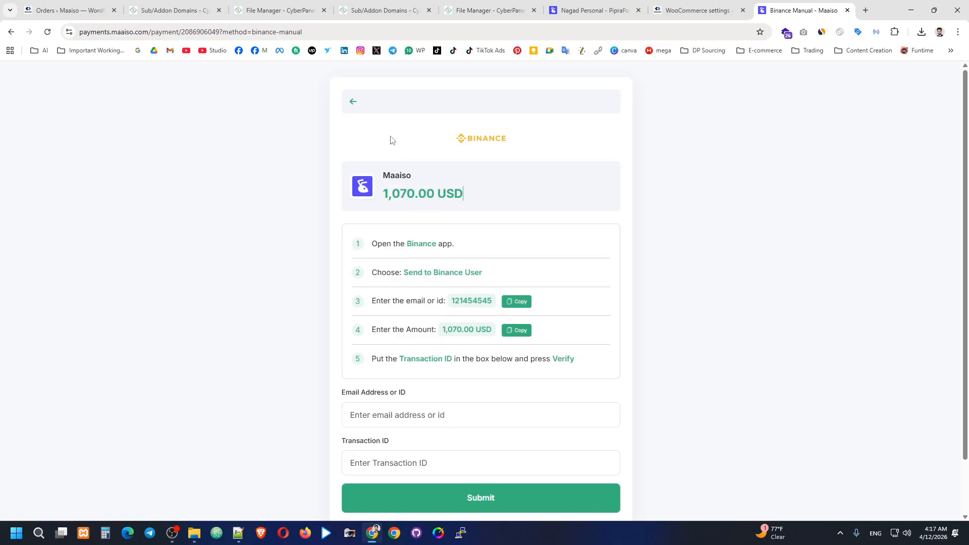
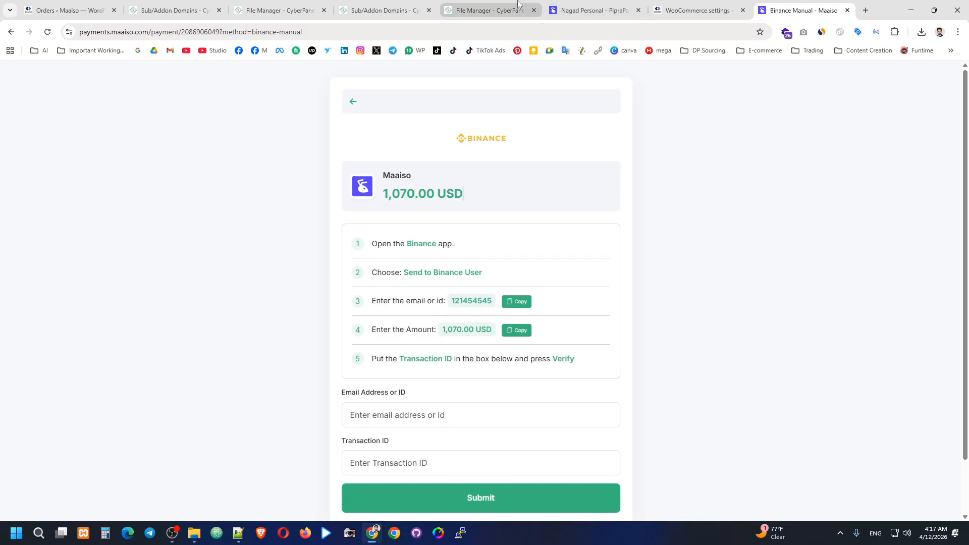
Step: Switch back to the Nagad Personal gateway settings and look over its saved options
click(591, 11)
scroll(31, 302, down, 2)
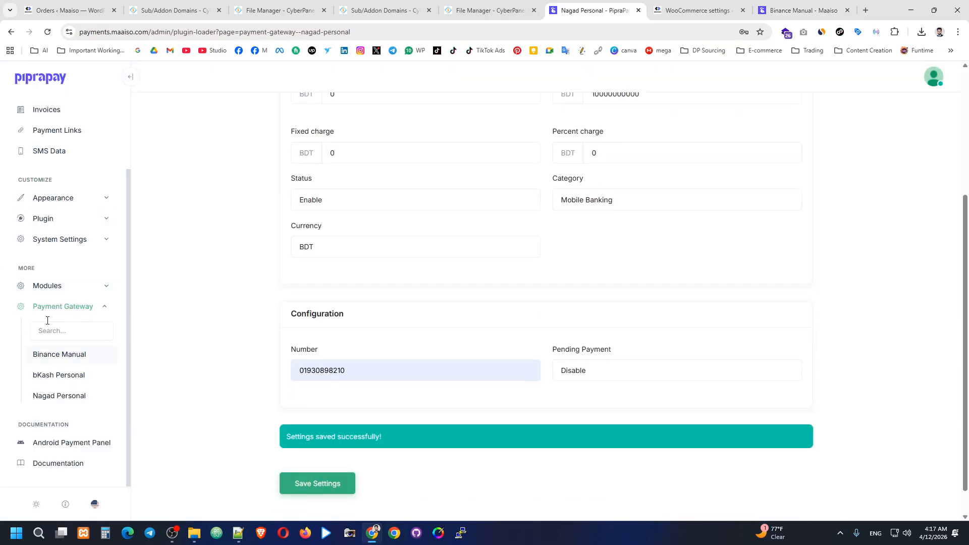
scroll(51, 308, up, 1)
Step: In Currency Settings, find BDT with the search 'bdt' and set its exchange rate to 130
click(65, 292)
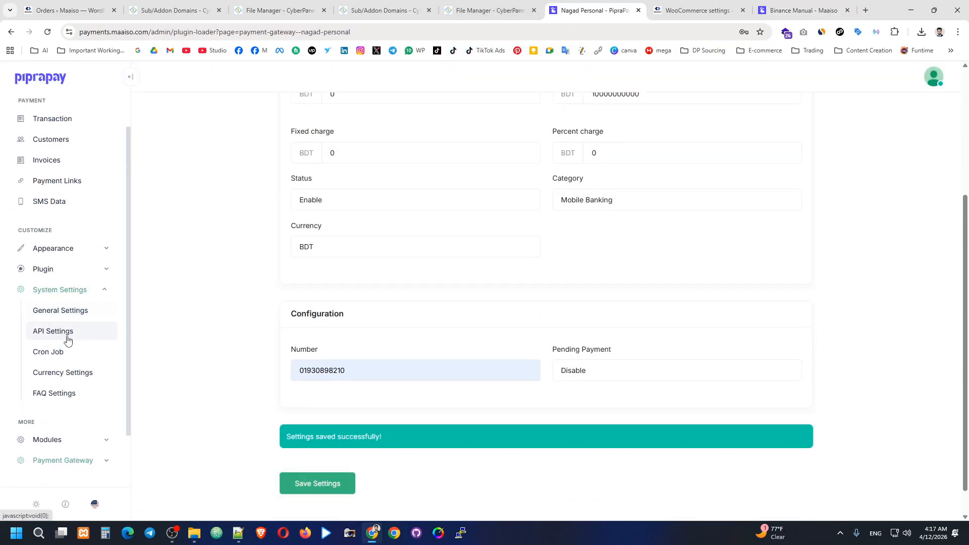
click(112, 371)
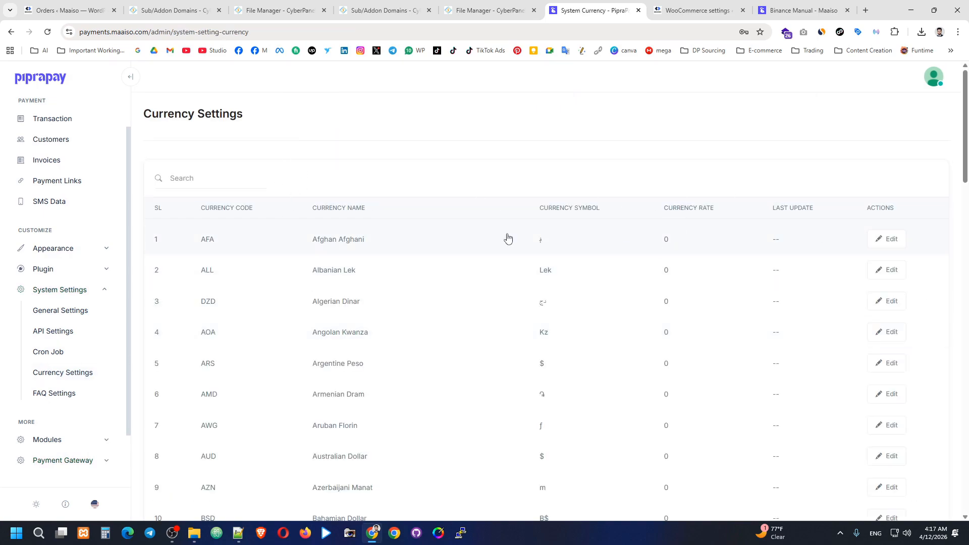
click(183, 177)
text(bdt)
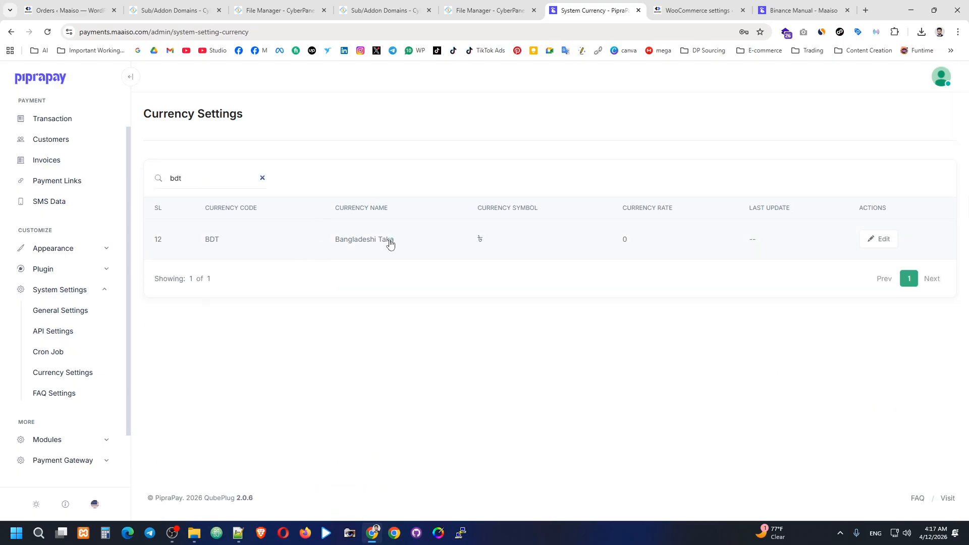
click(875, 239)
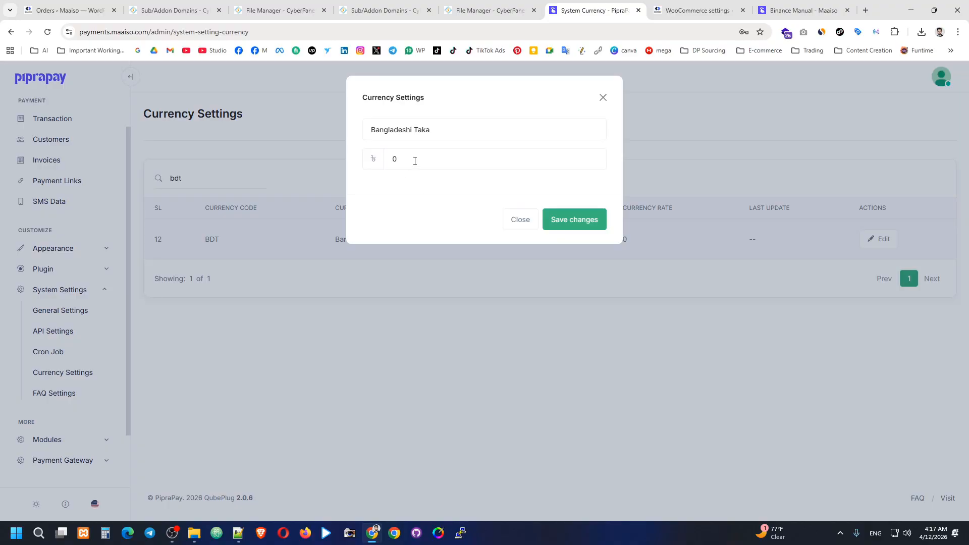
click(410, 159)
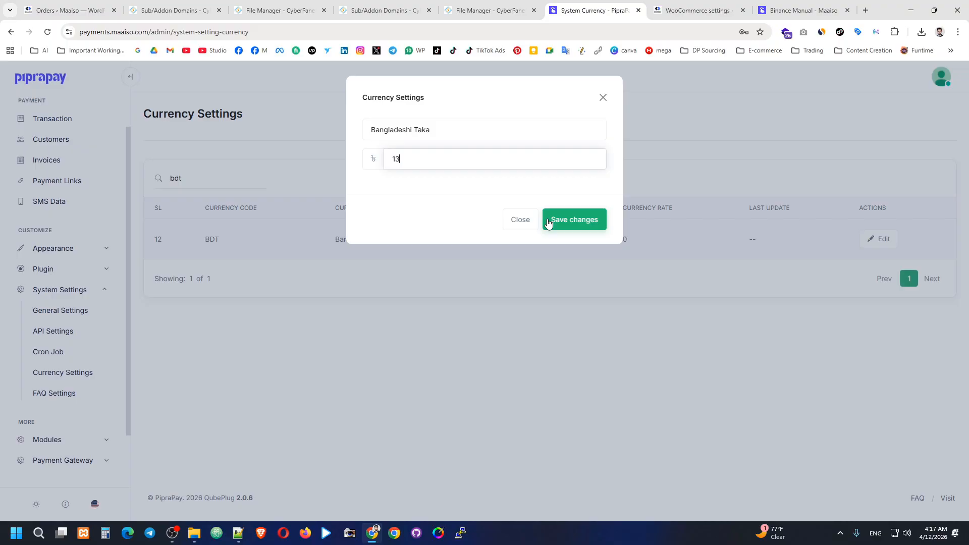
click(548, 223)
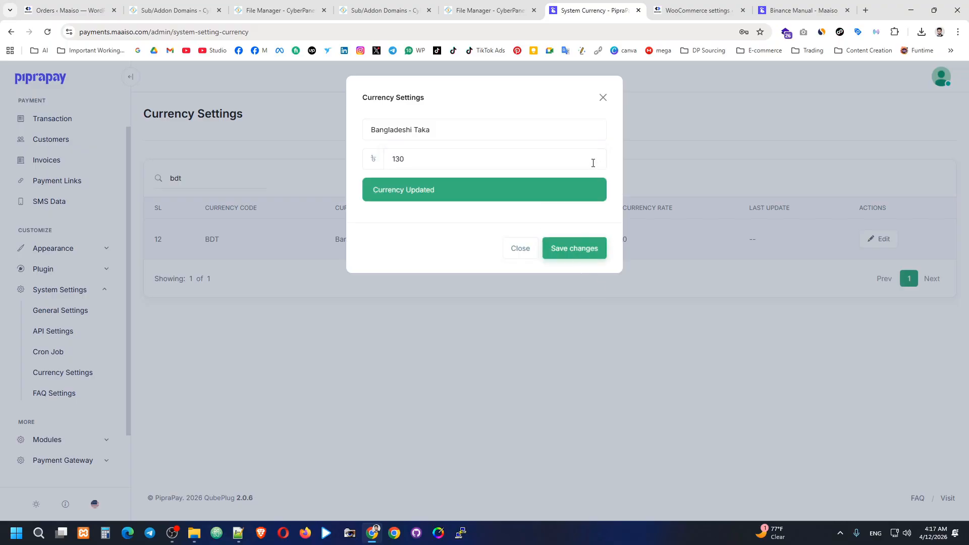
click(339, 153)
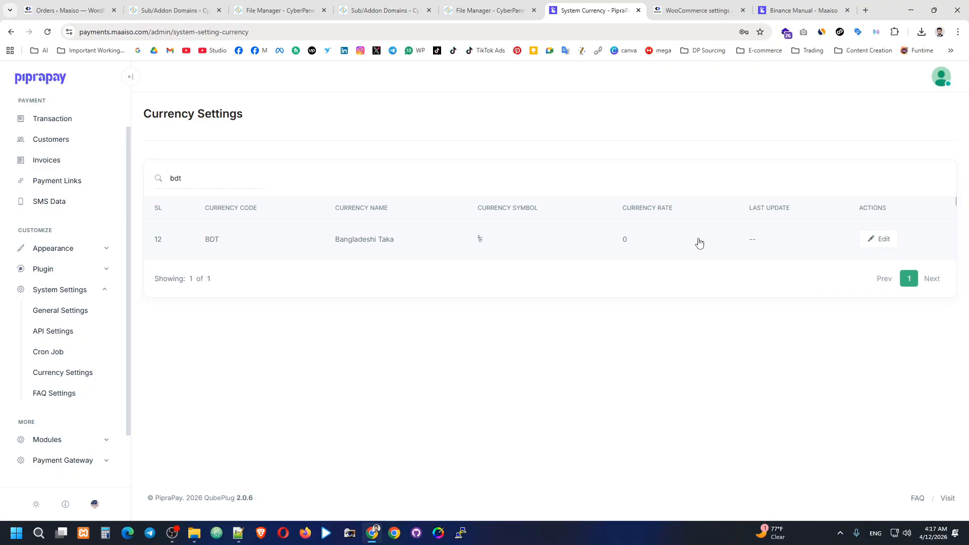
Step: Reload the currency list and search 'bdt' again to confirm the 130 rate
click(47, 32)
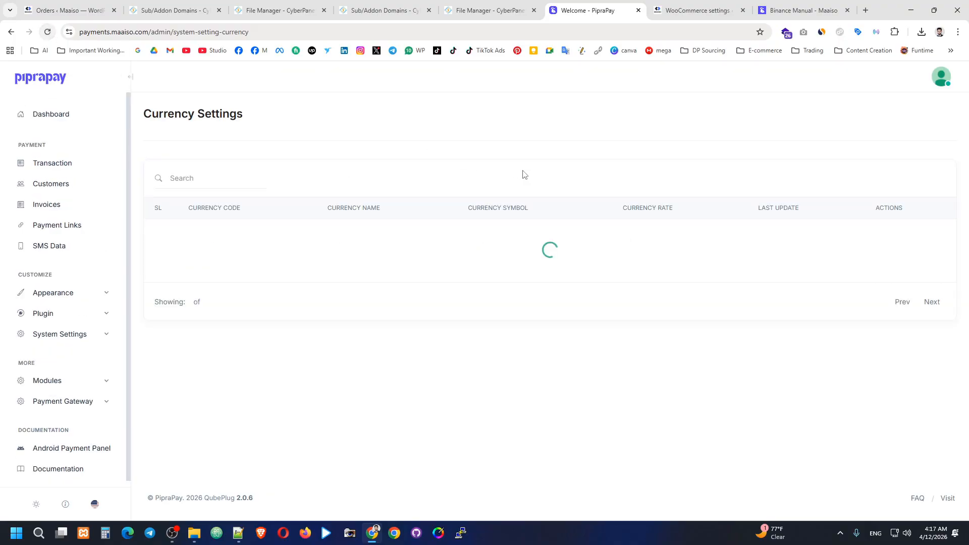
click(235, 187)
text(bdt)
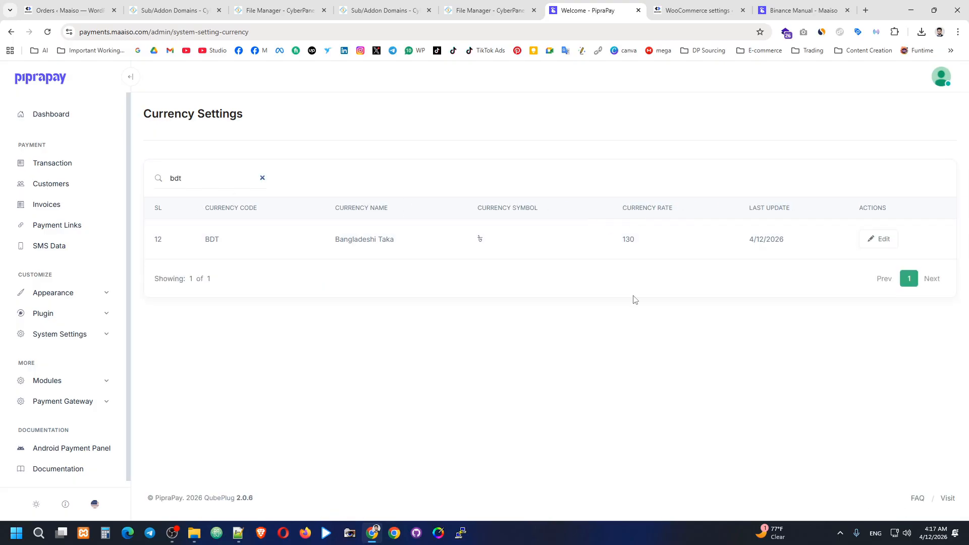
click(678, 5)
key(ctrl+Tab)
Step: Reload the Binance Manual payment to see 8.23 USD, then check the checkout's BDT amount
click(47, 31)
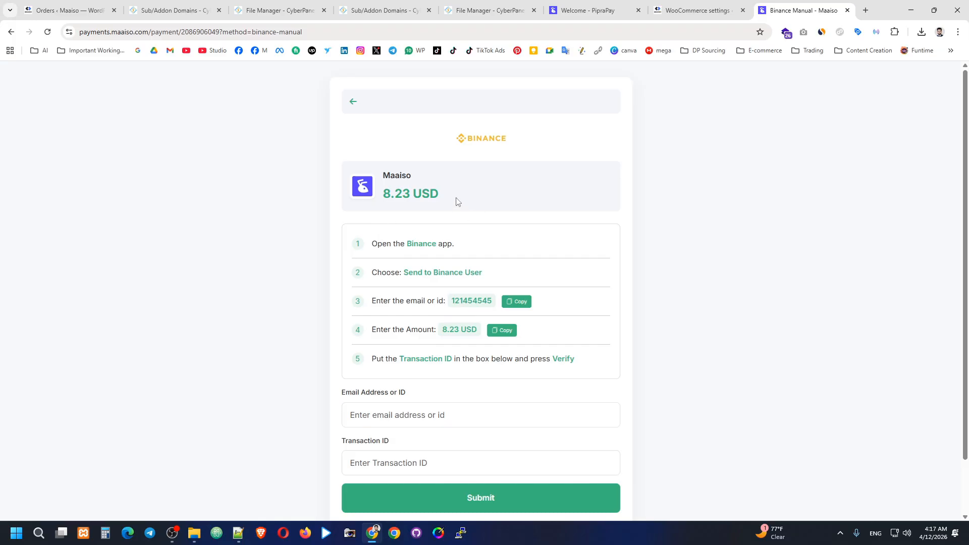
drag(386, 195, 426, 182)
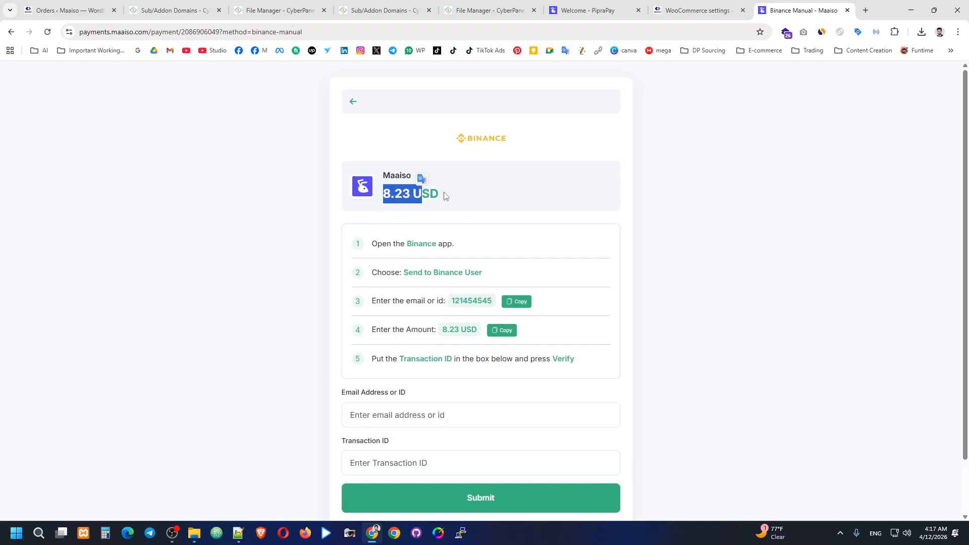
click(457, 197)
click(353, 101)
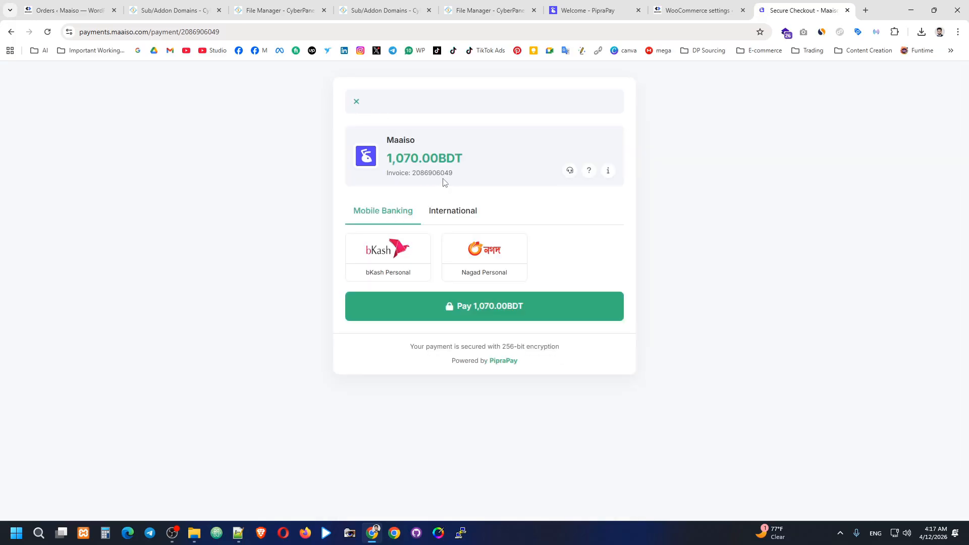
drag(387, 159, 440, 159)
click(465, 161)
Step: Return through the browser tabs to PipraPay's Currency Settings page
click(697, 9)
click(596, 9)
click(492, 10)
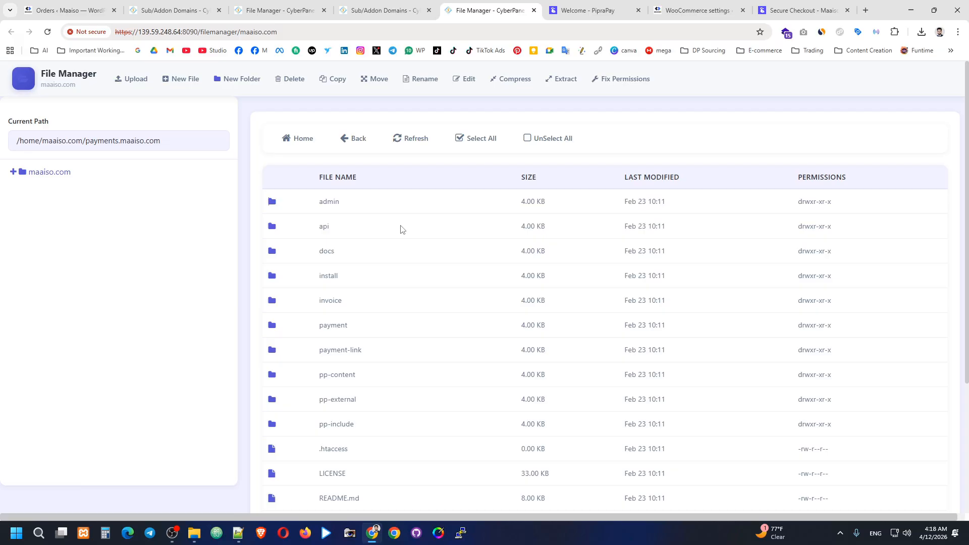
click(380, 3)
click(595, 10)
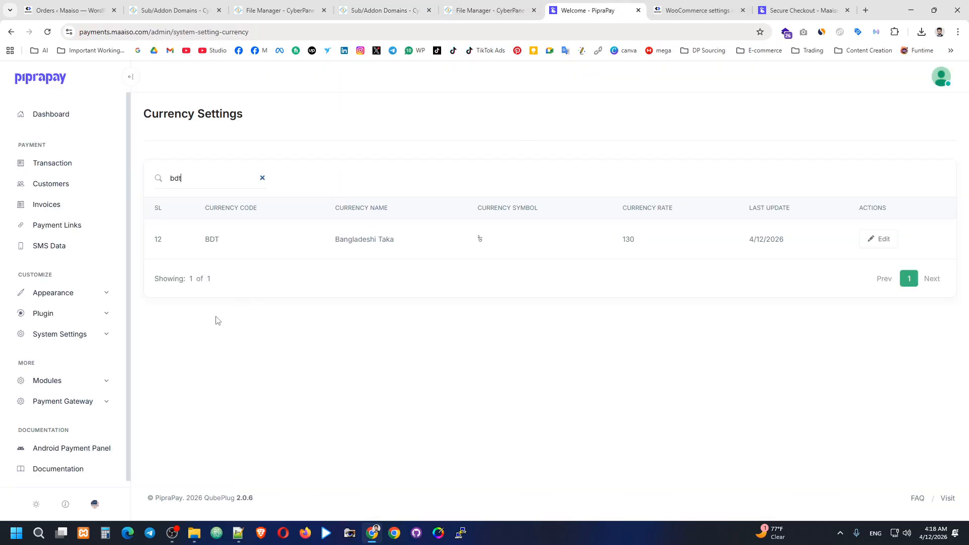
Step: Set the bKash Personal gateway's percent charge to 1 and save the settings
click(76, 333)
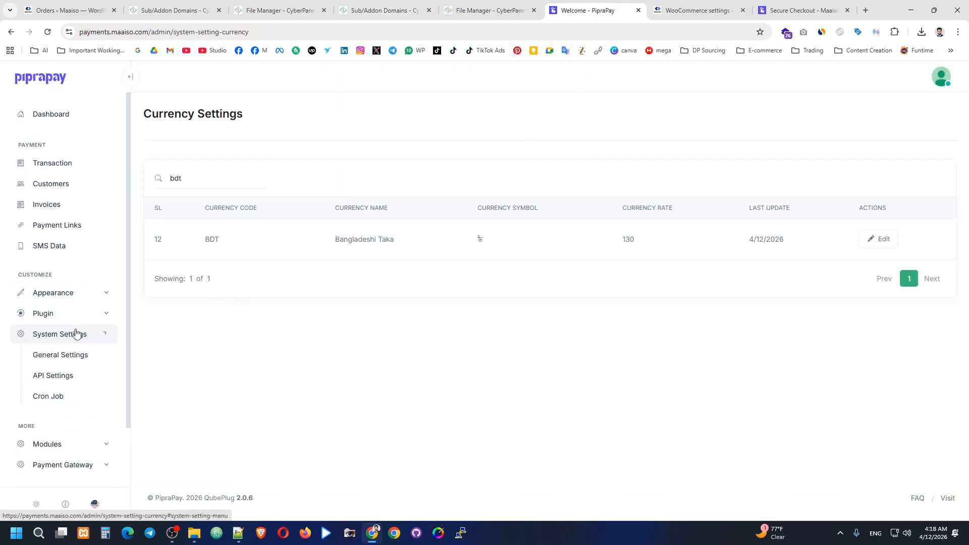
click(84, 331)
click(90, 394)
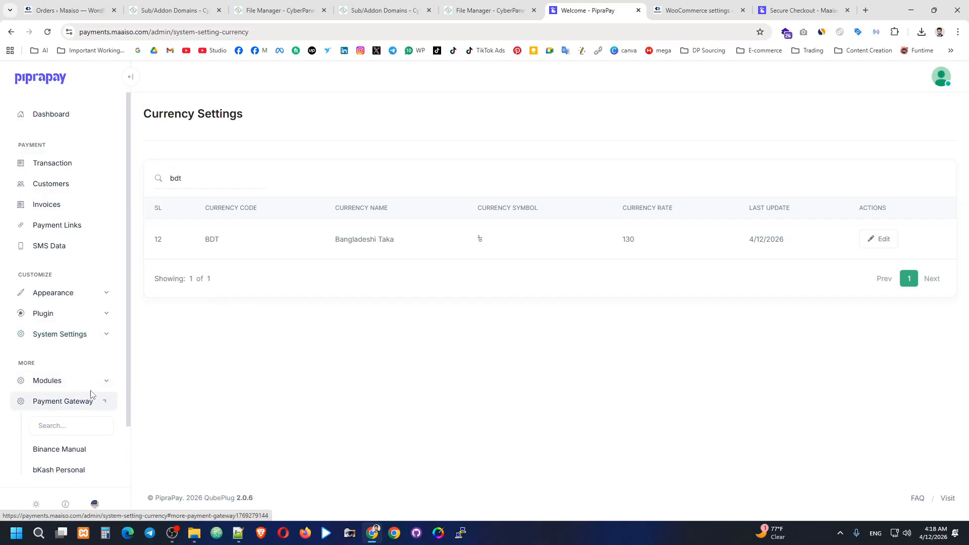
scroll(86, 404, down, 1)
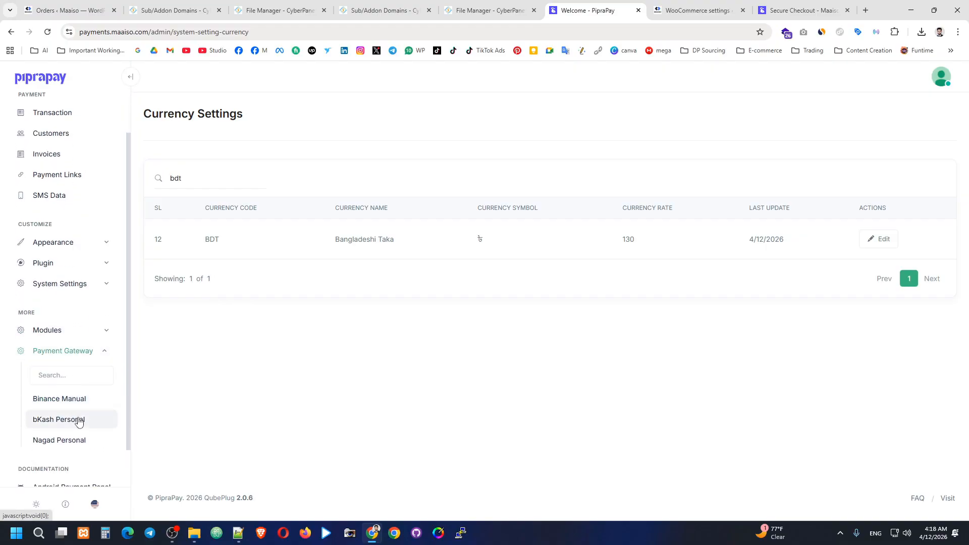
click(79, 422)
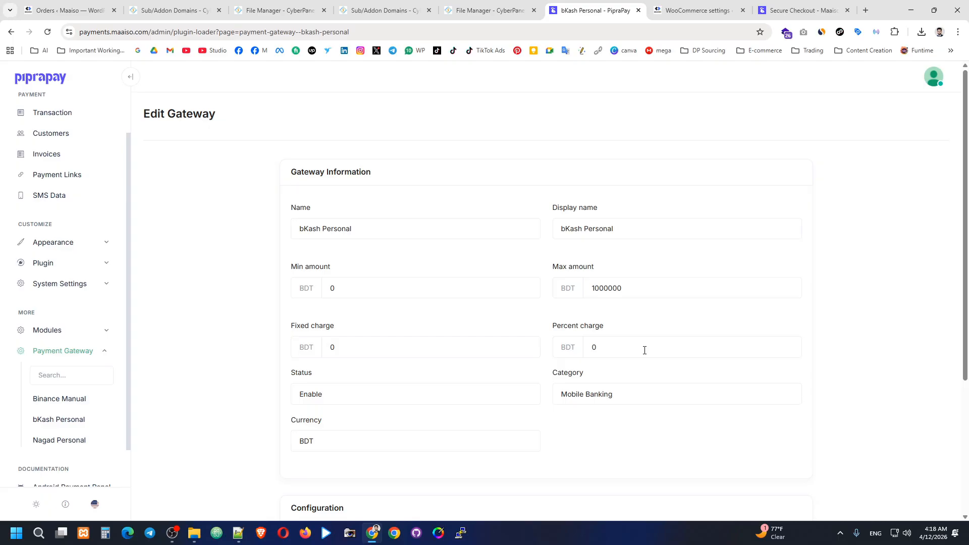
drag(644, 350, 582, 352)
text(1)
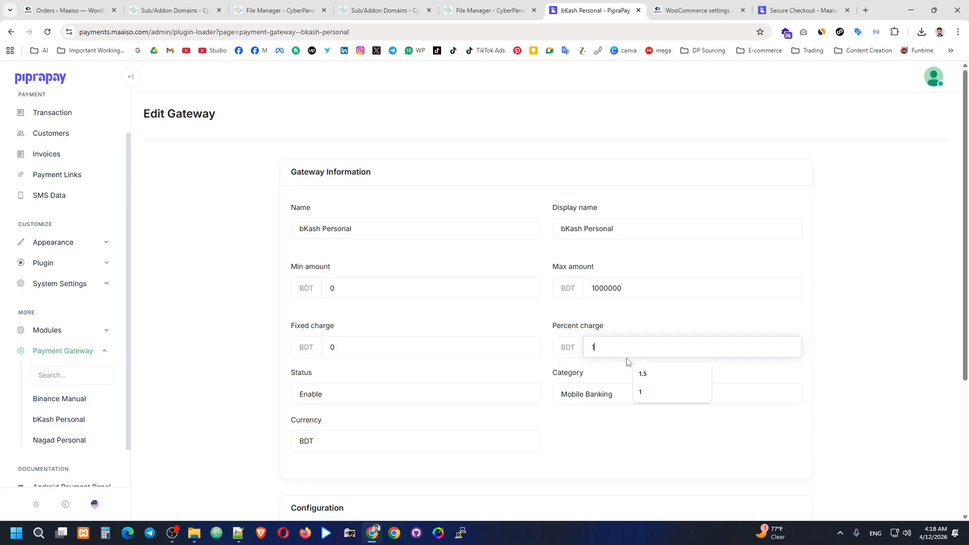
click(637, 331)
scroll(626, 341, down, 4)
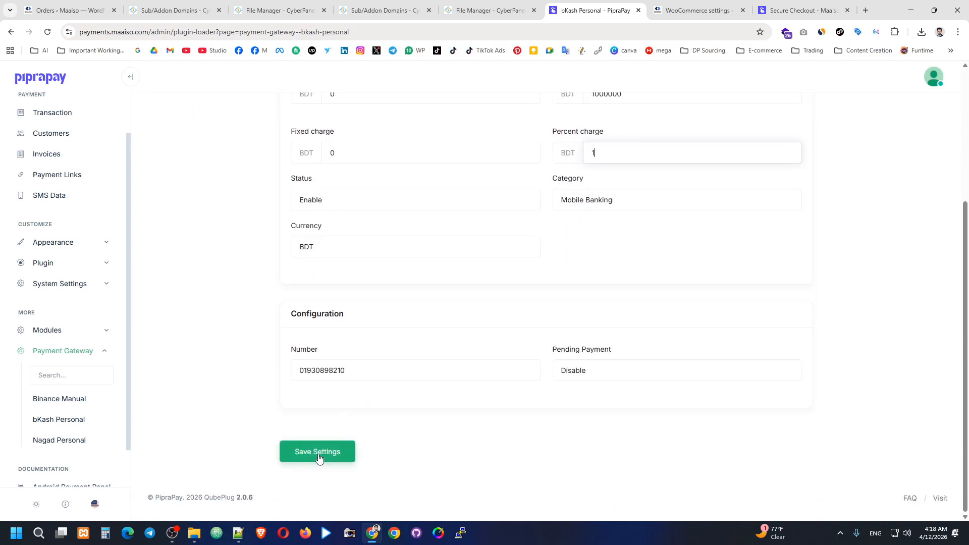
click(319, 458)
click(802, 10)
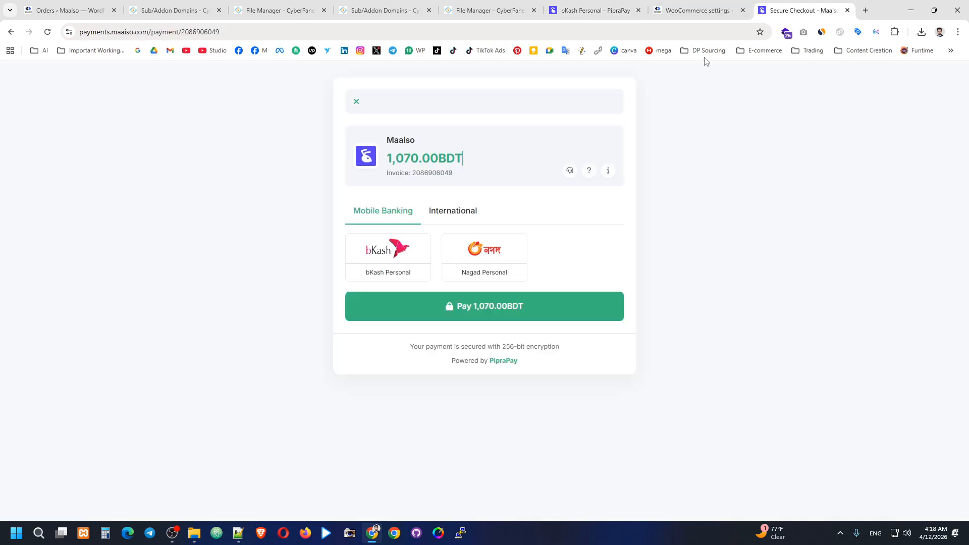
Step: Reload the checkout and confirm bKash Personal now asks 1,080.70 BDT with the 1% charge
click(48, 33)
click(456, 214)
click(404, 218)
click(415, 257)
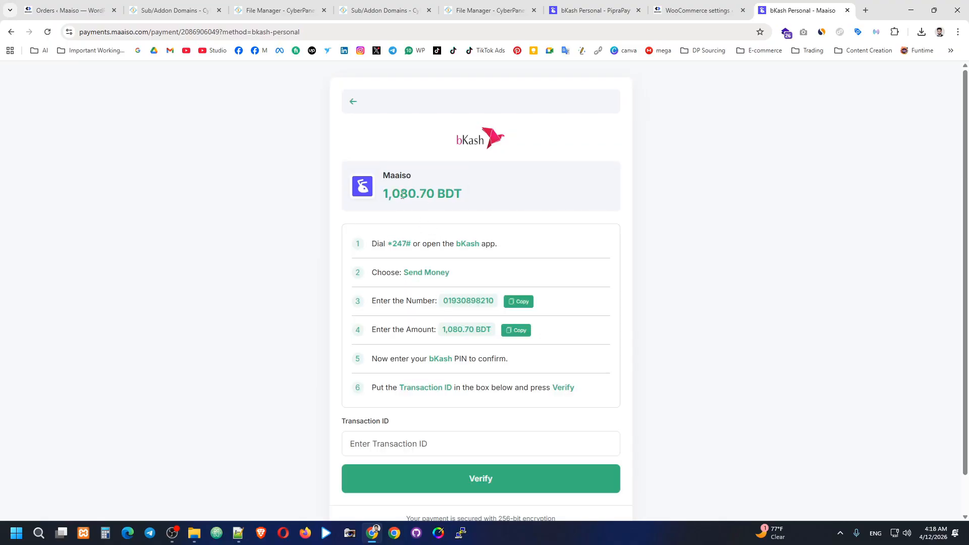
drag(401, 195, 455, 196)
click(477, 197)
click(352, 102)
Step: Check the Nagad Personal payment page still shows 1,070.00 BDT, then go back
click(478, 256)
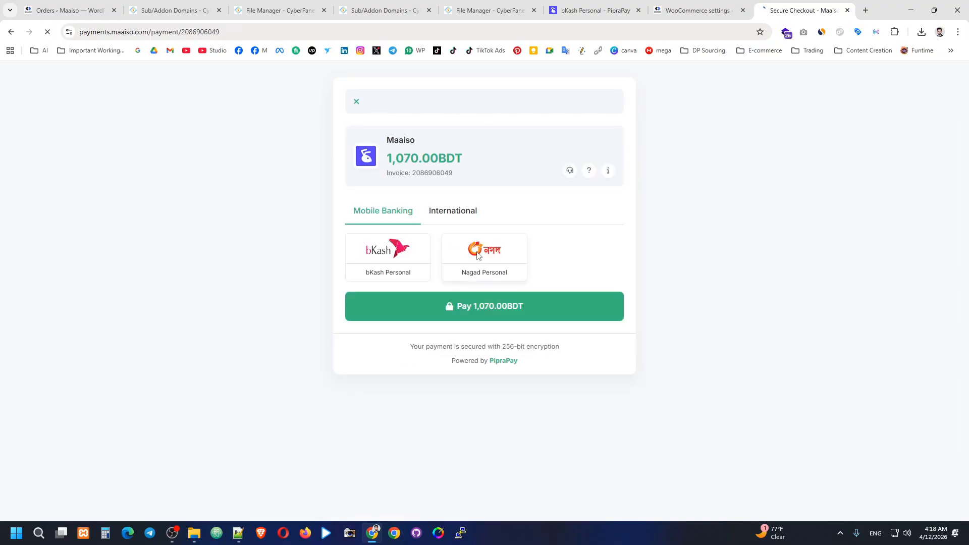
drag(400, 195, 437, 195)
click(445, 194)
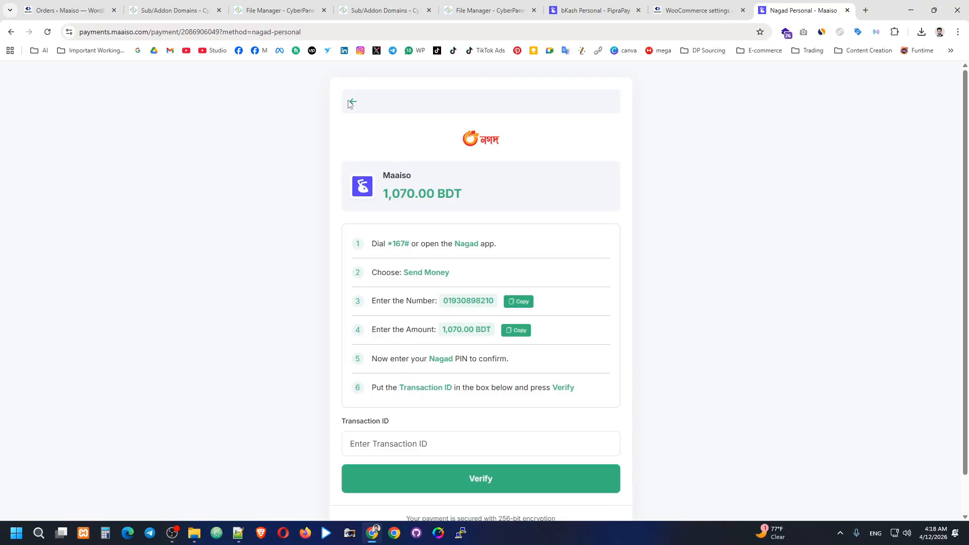
click(352, 101)
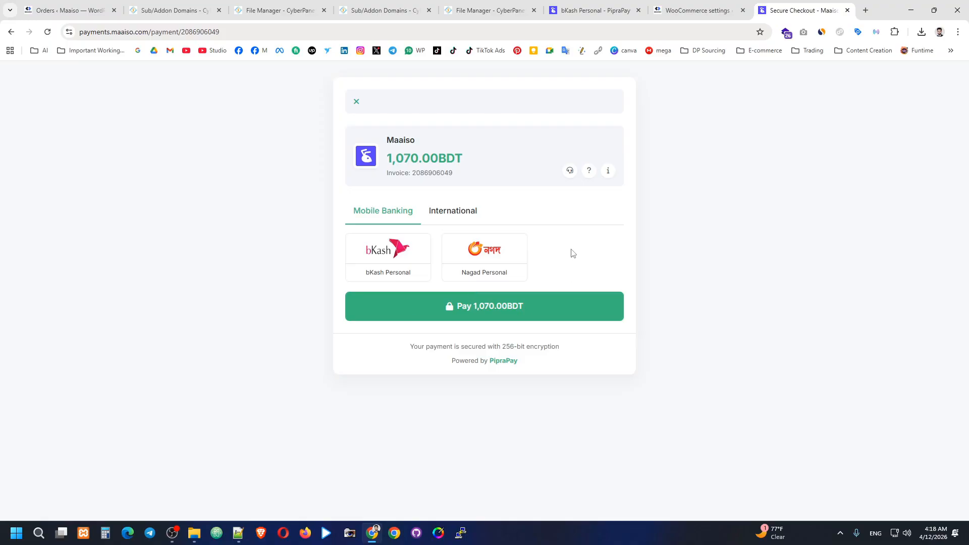
Step: From the bKash Personal settings tab, open Payment > SMS Data, which lists no entries yet
click(595, 10)
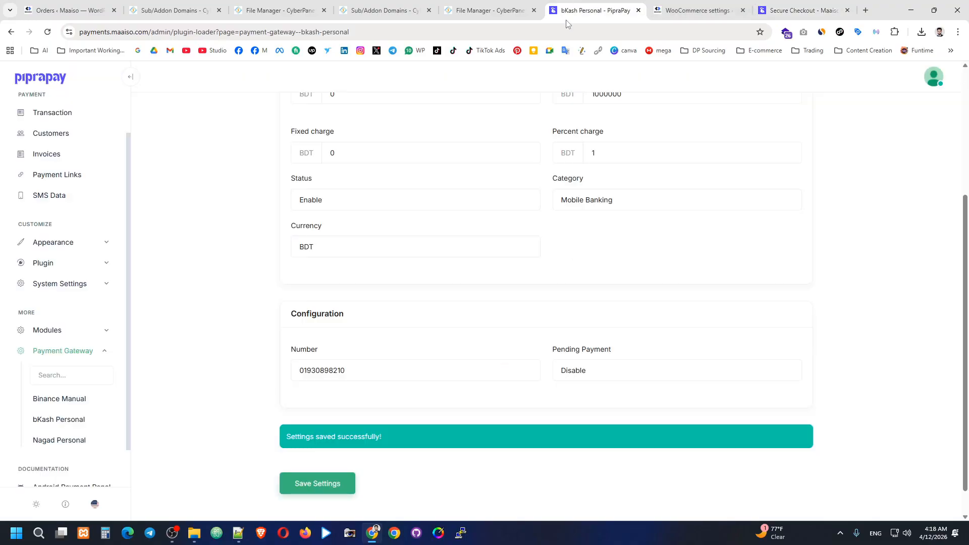
scroll(89, 316, up, 1)
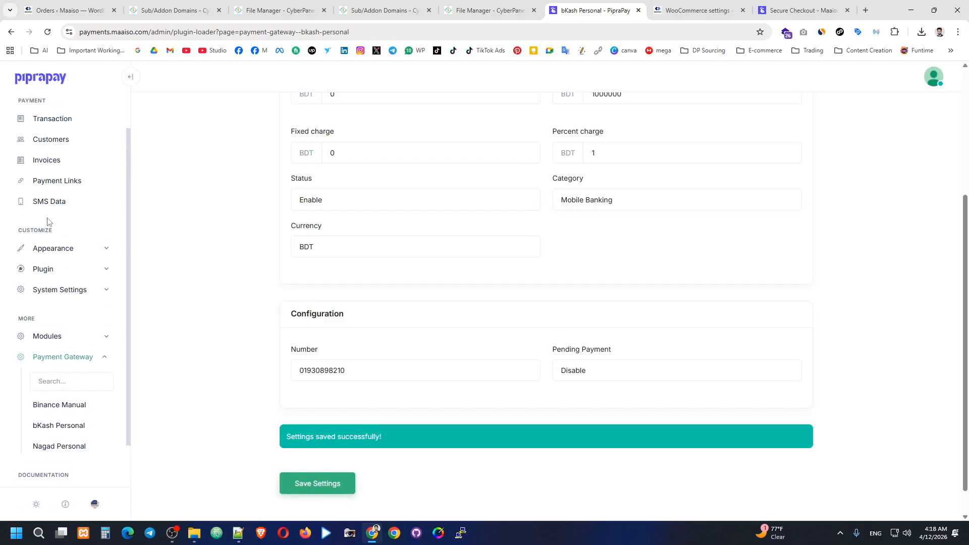
click(44, 202)
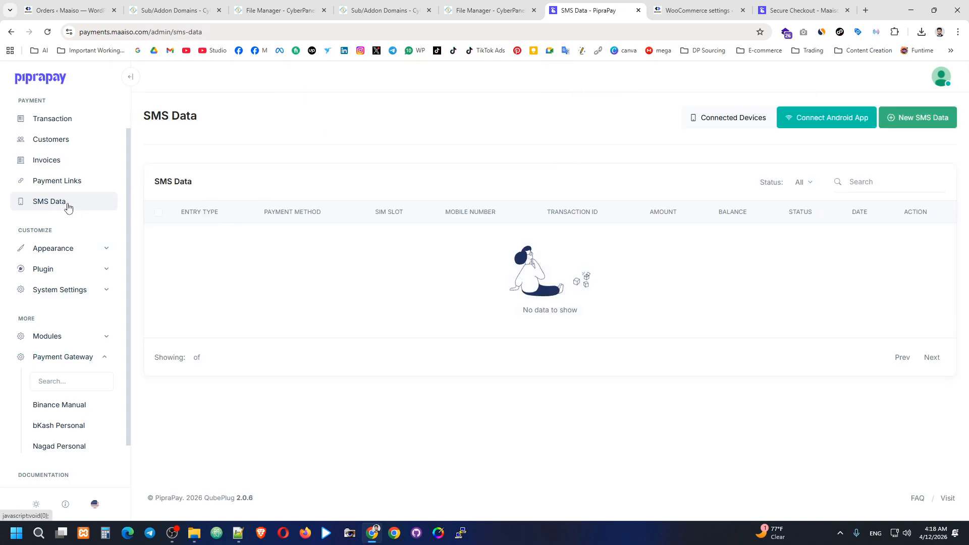
click(194, 533)
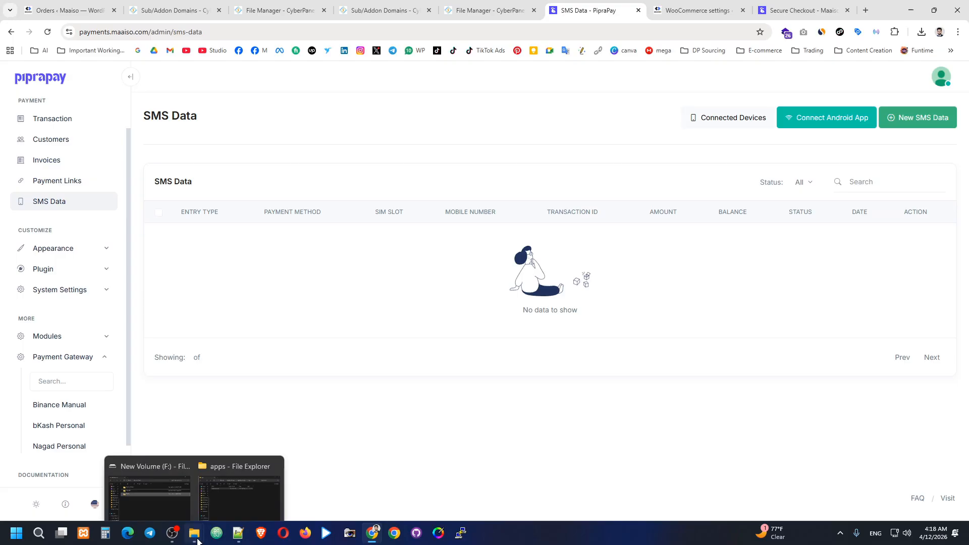
Step: Navigate File Explorer to PipraPay-V2-main\docs\apps and locate piprapay-tool.apk
click(228, 502)
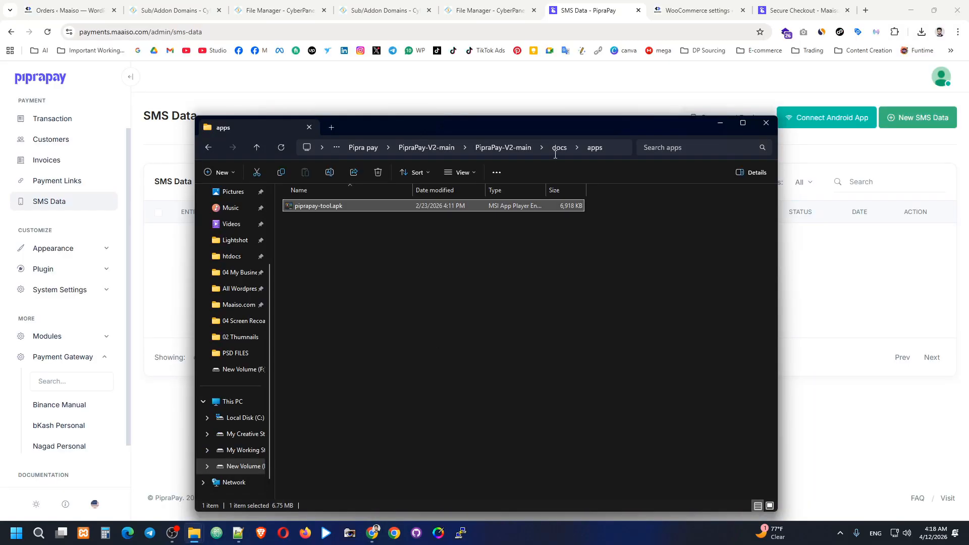
click(491, 152)
click(445, 150)
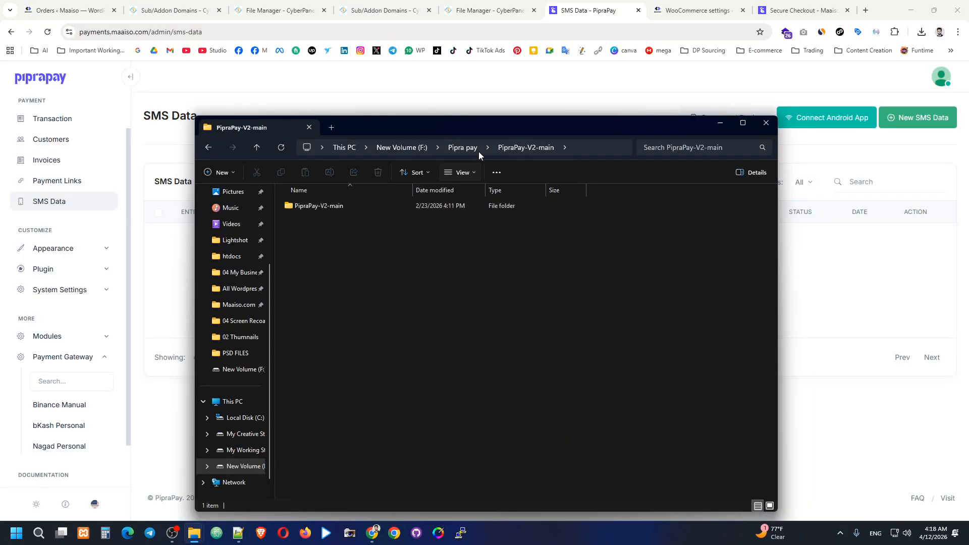
double_click(347, 206)
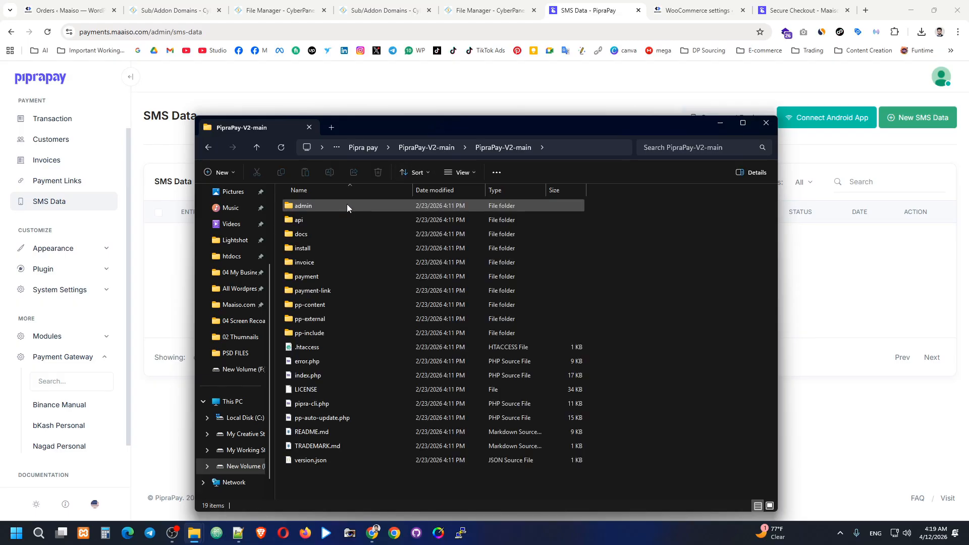
double_click(309, 234)
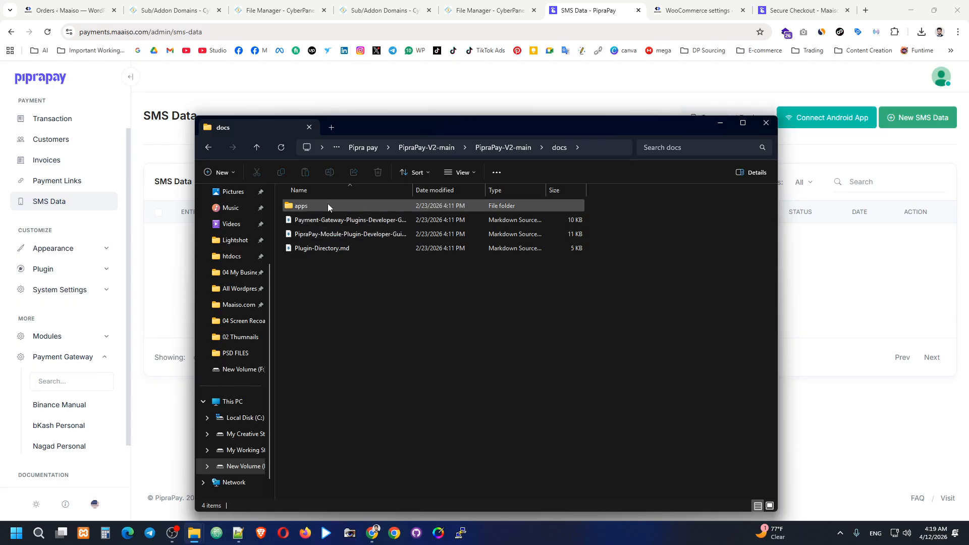
double_click(328, 205)
click(350, 207)
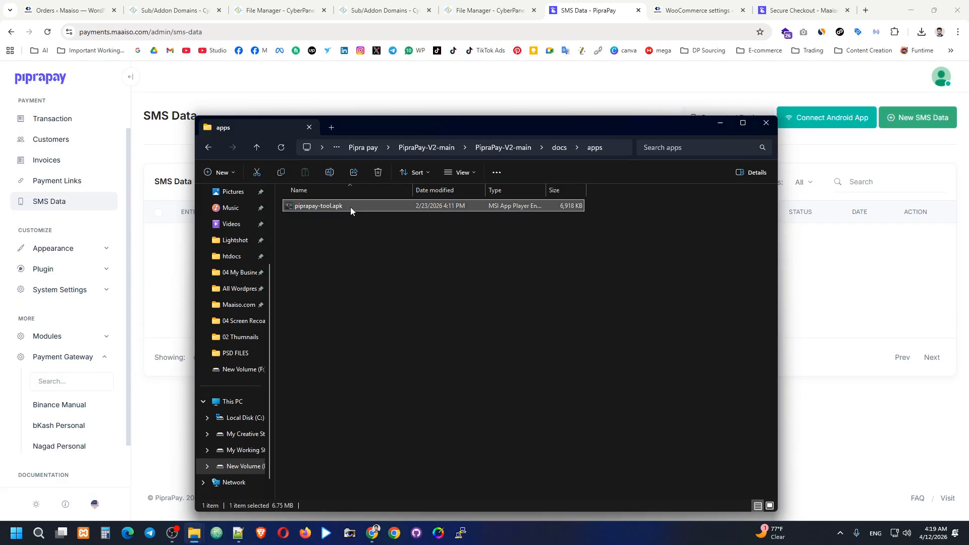
click(359, 246)
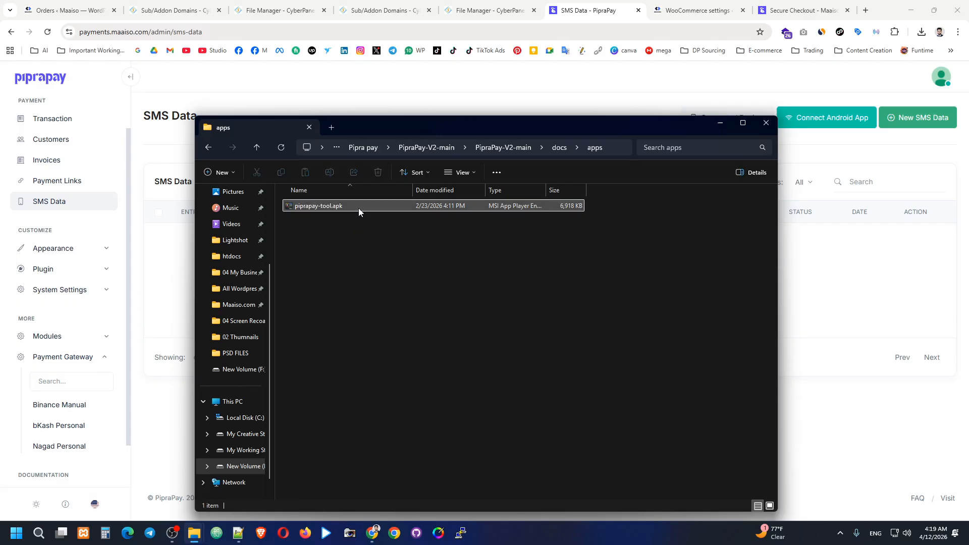
click(357, 212)
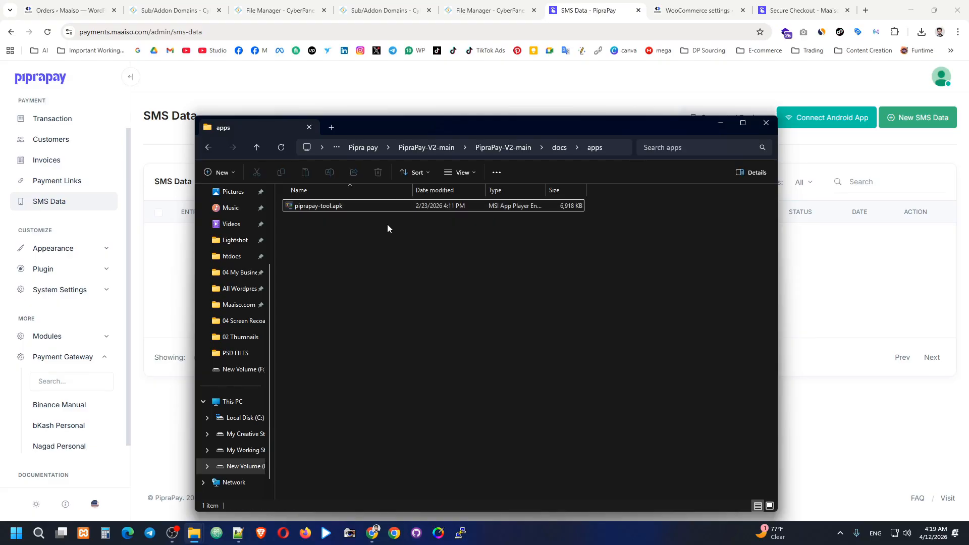
click(411, 240)
Step: Open Connect Android App on SMS Data and try the new and old app downloads, cancelling both
click(696, 10)
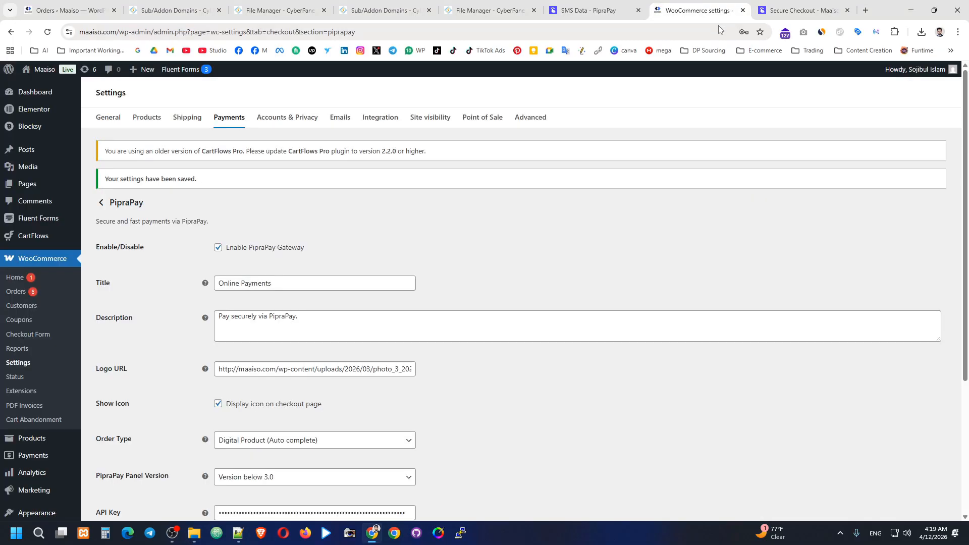
click(777, 6)
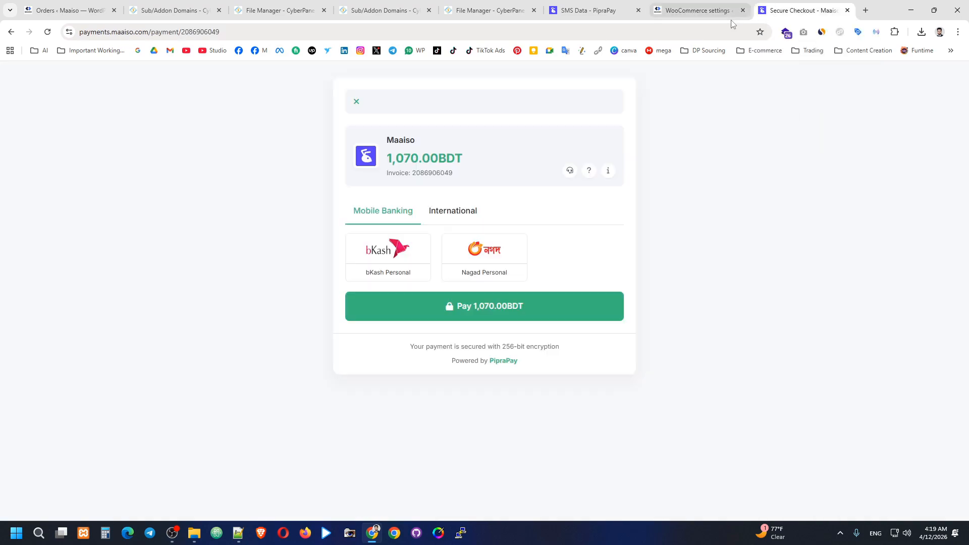
click(696, 10)
click(566, 6)
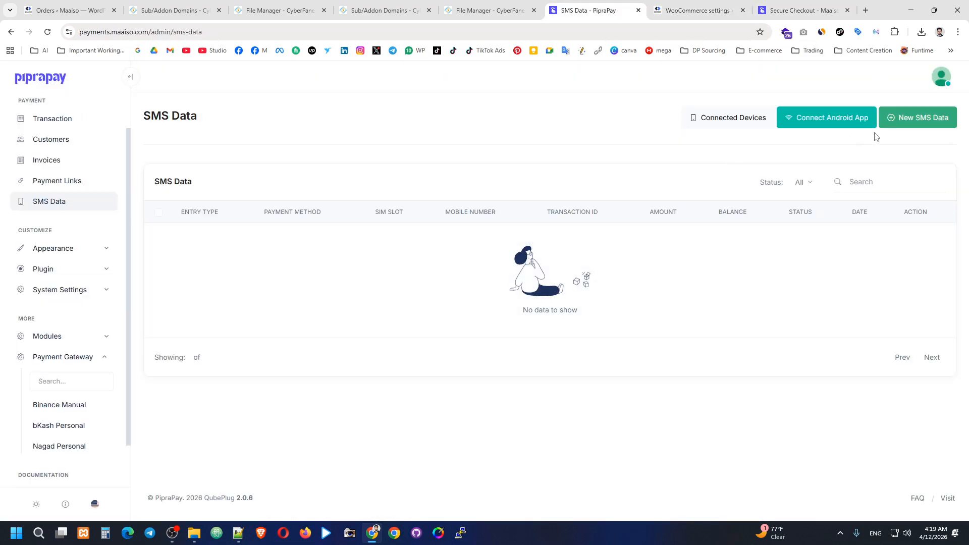
click(825, 122)
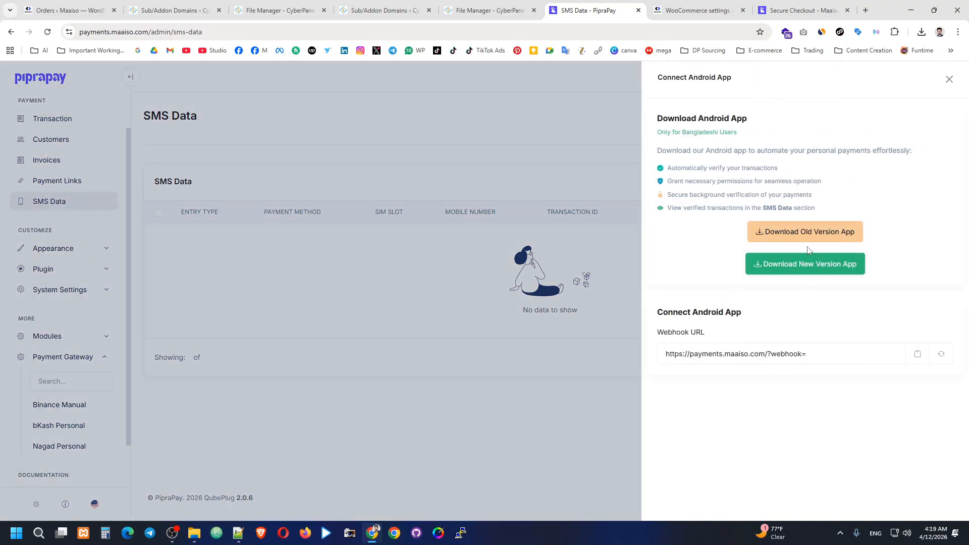
right_click(799, 267)
click(789, 266)
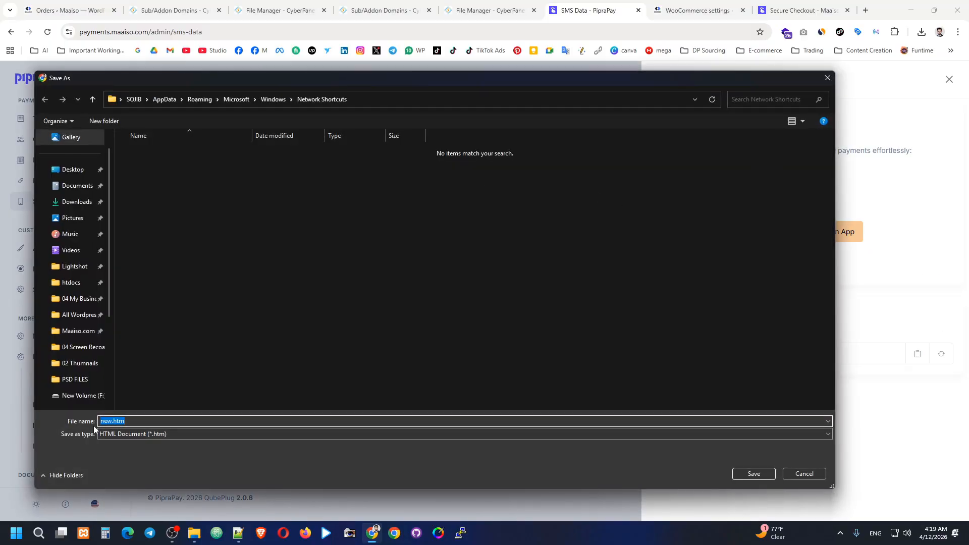
click(822, 78)
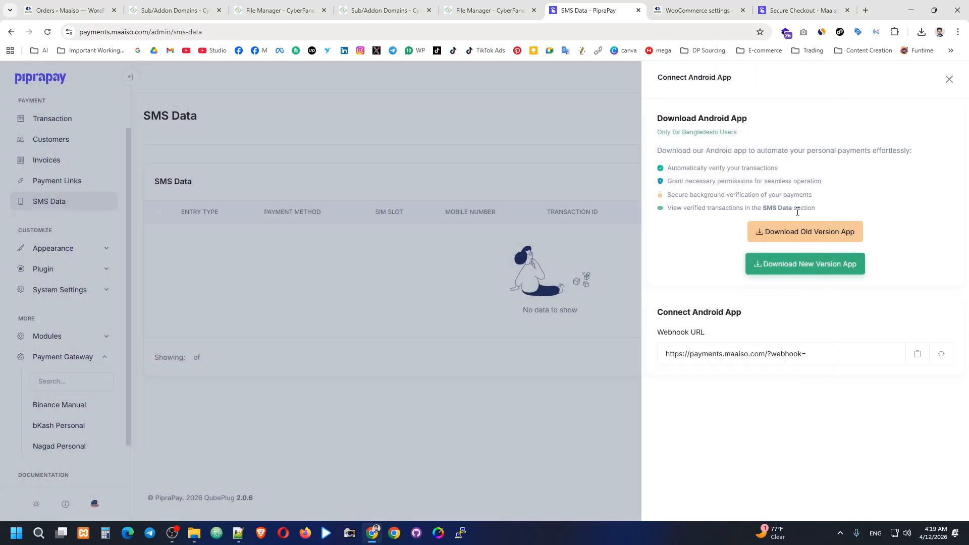
click(777, 230)
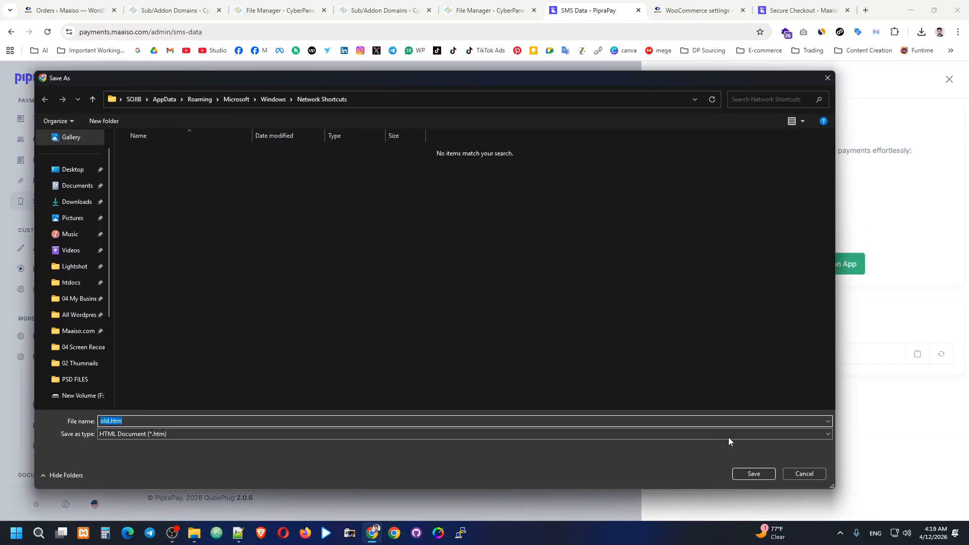
click(827, 78)
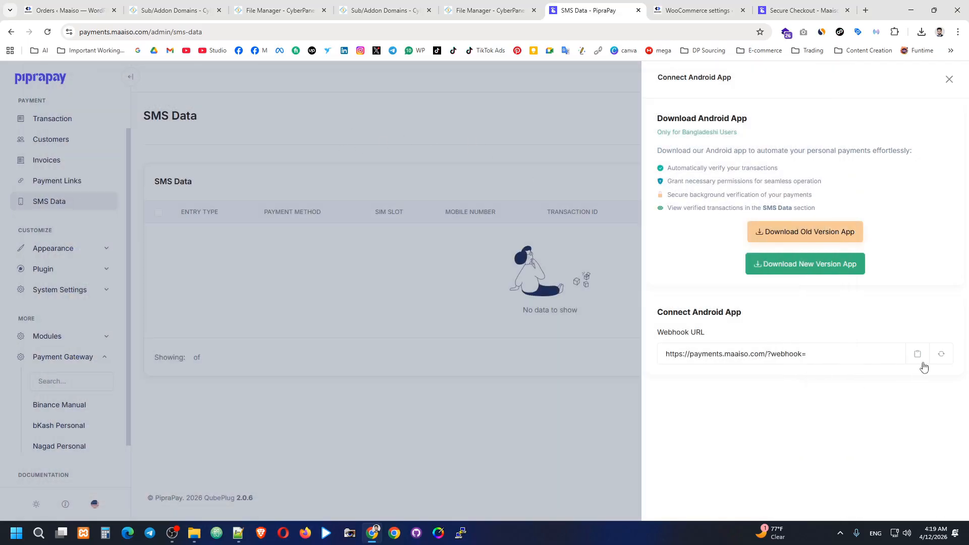
Step: Regenerate the webhook token and copy the resulting webhook URL
click(941, 354)
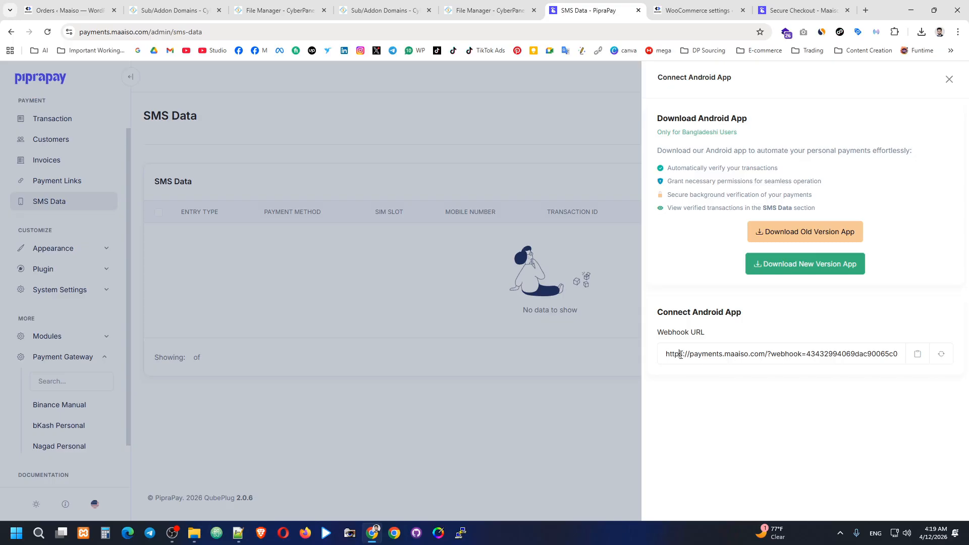
drag(680, 354, 744, 370)
click(744, 370)
click(917, 354)
Step: Load the Digital Valy store by typing 'digi' and open the 200+ Bangla landing page offer
key(ctrl+t)
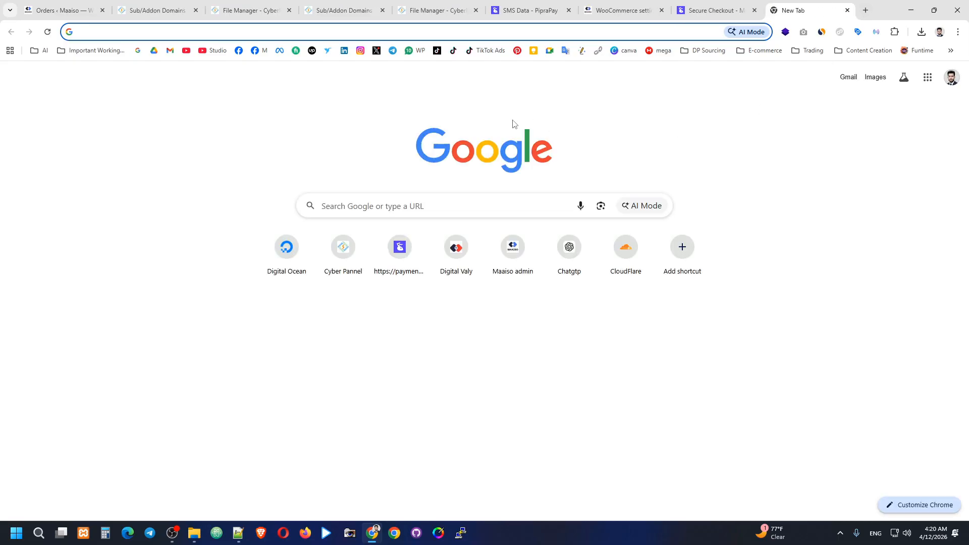
text(digi)
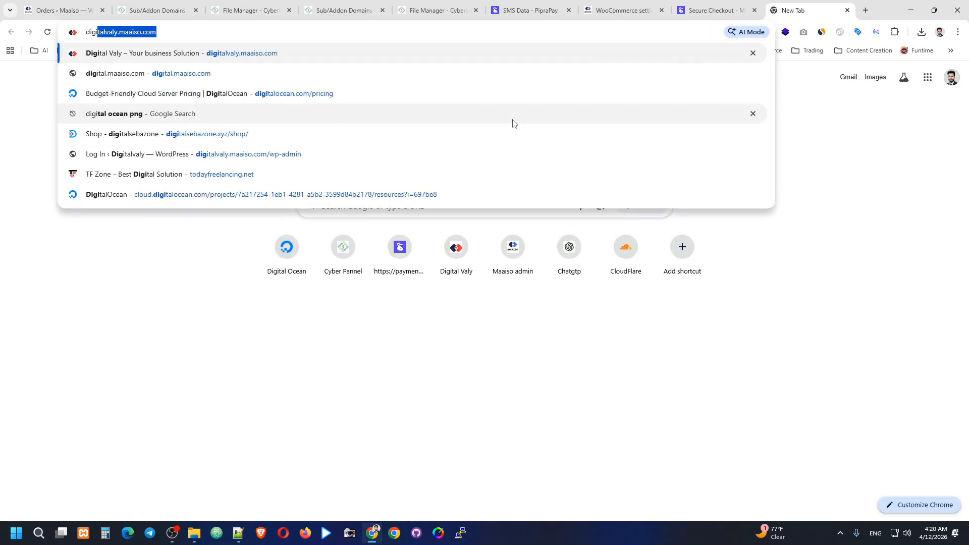
key(Return)
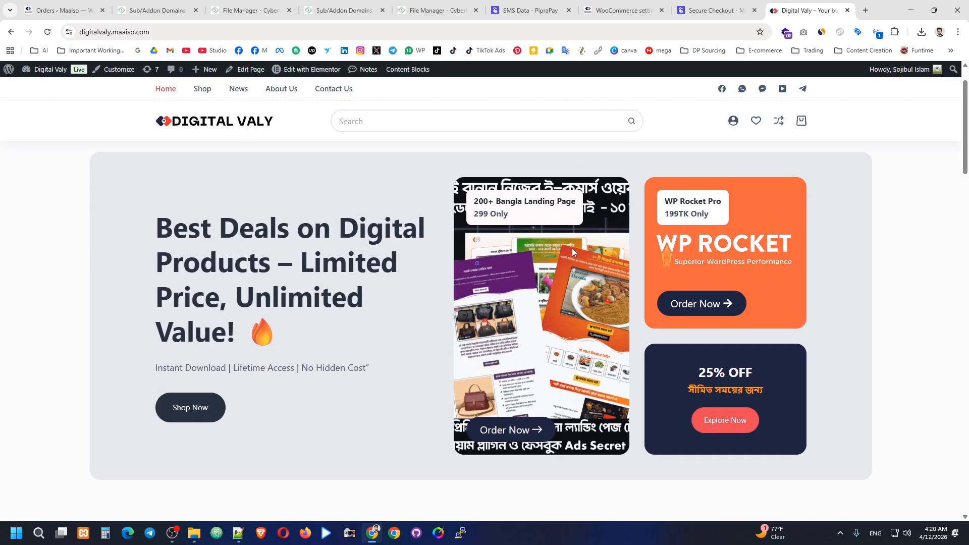
scroll(573, 265, down, 1)
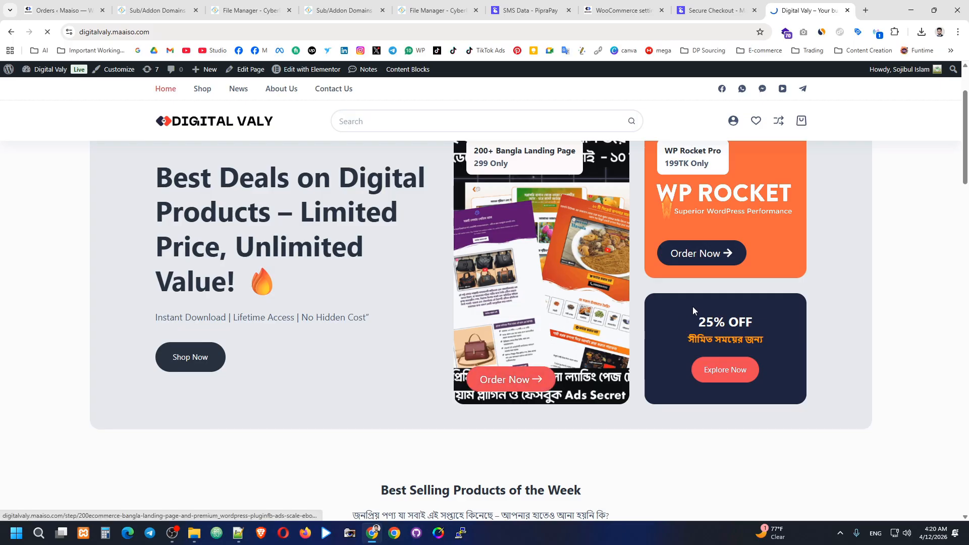
click(581, 278)
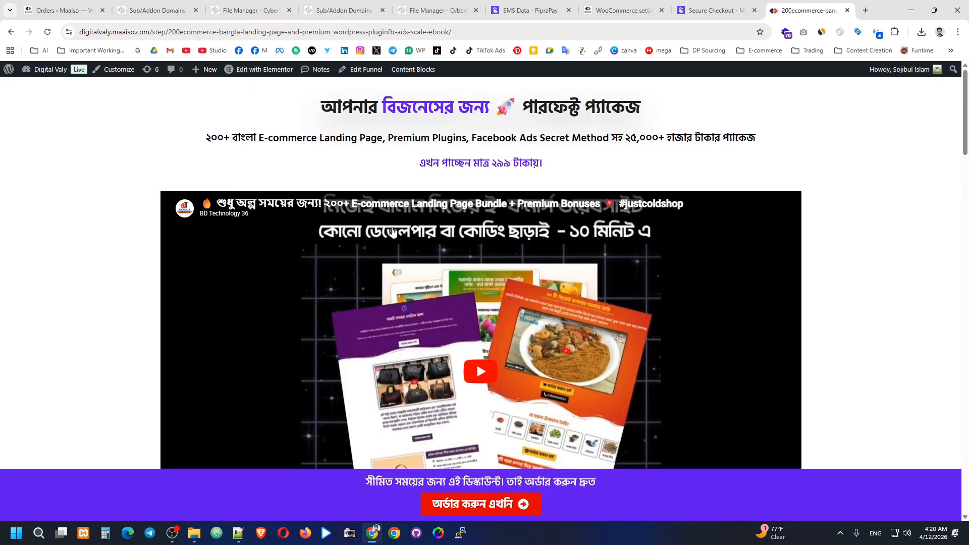
Step: Scroll through the landing page and jump down to its order form
scroll(430, 220, down, 3)
scroll(247, 243, down, 2)
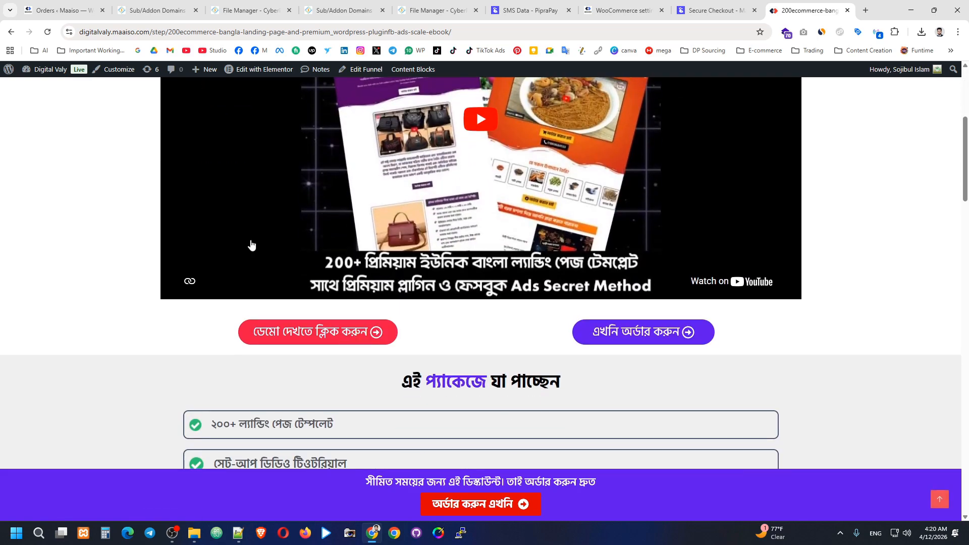
scroll(251, 244, down, 4)
scroll(291, 242, down, 2)
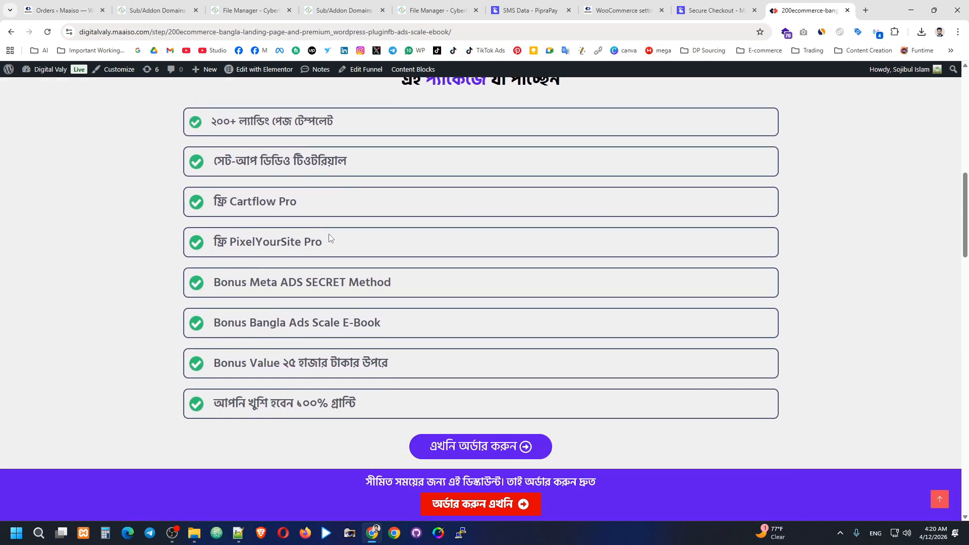
scroll(330, 238, up, 3)
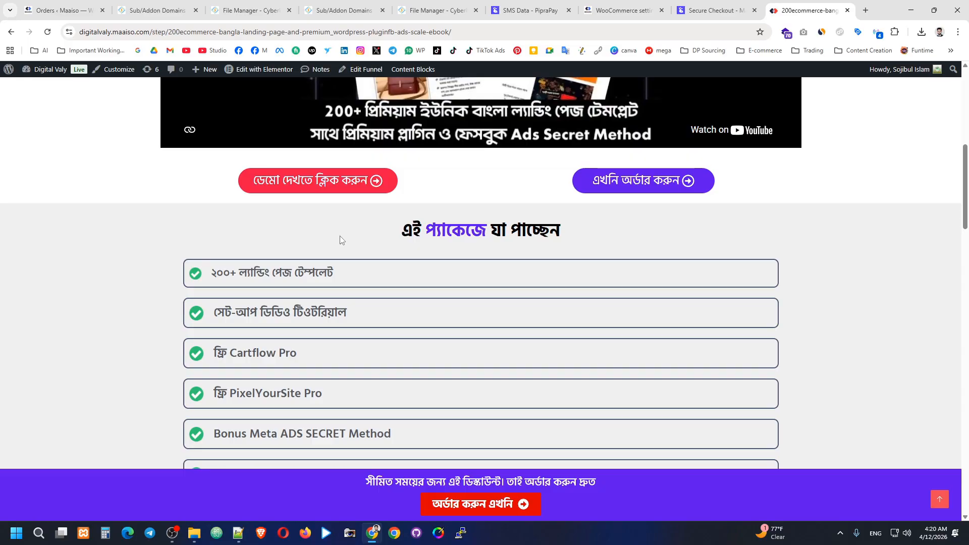
scroll(340, 235, down, 6)
scroll(836, 329, up, 8)
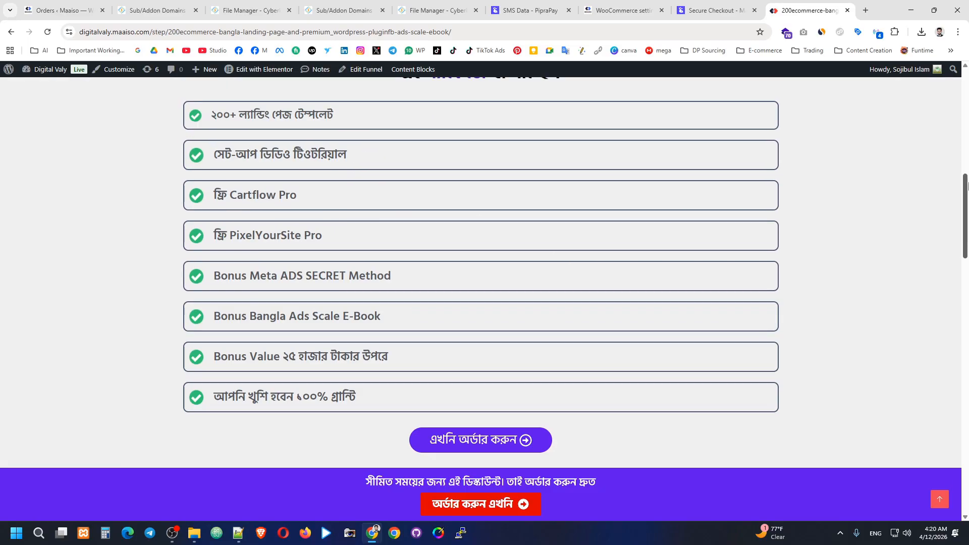
drag(966, 152, 966, 276)
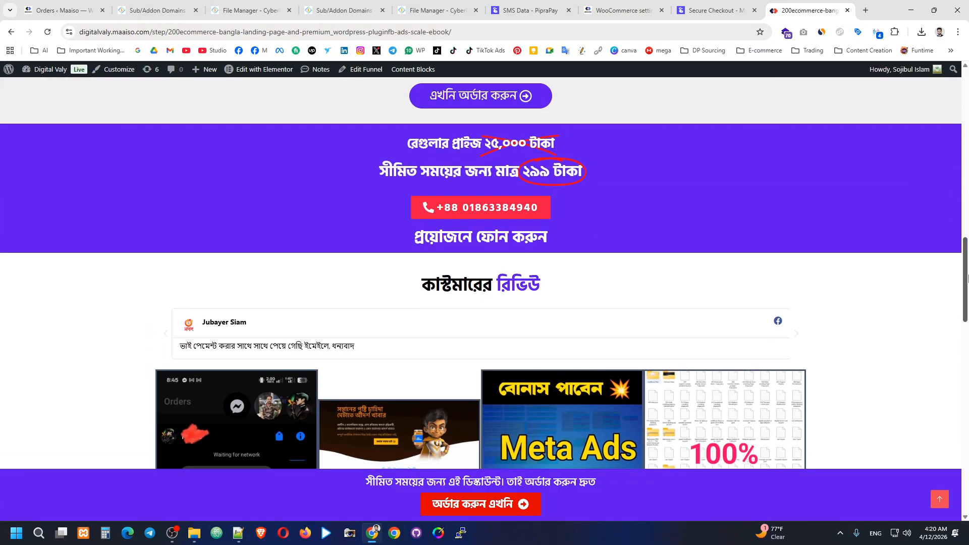
scroll(913, 218, up, 12)
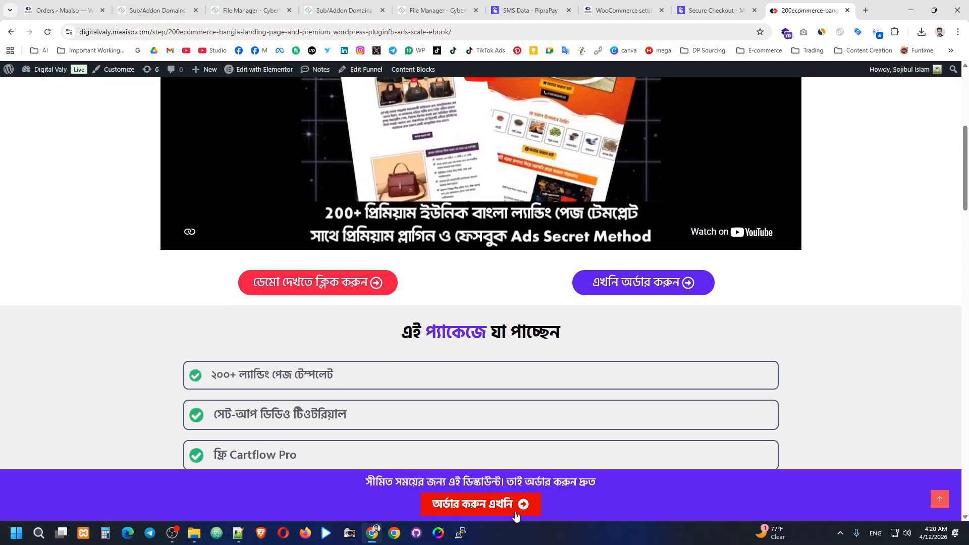
click(516, 514)
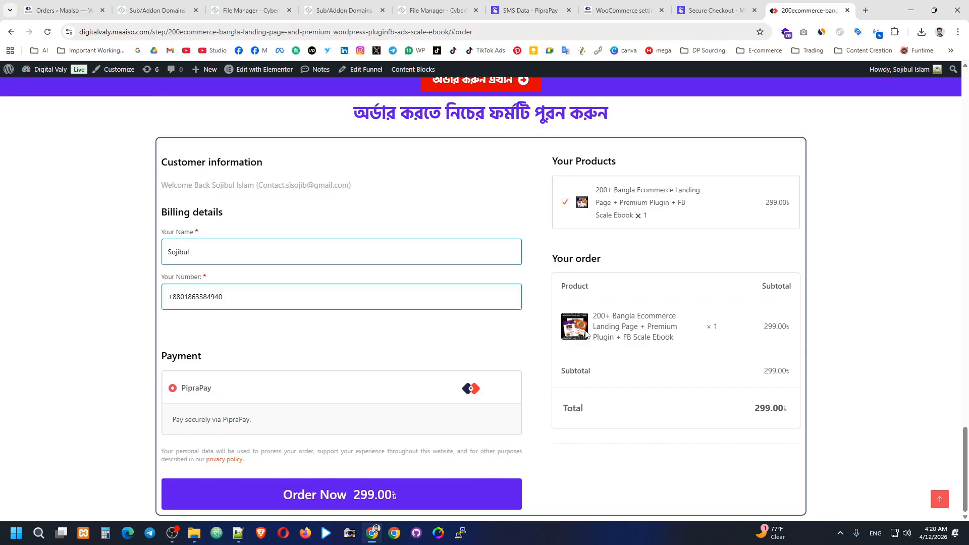
Step: Check the customer name and phone fields and place the 299.00 order
click(199, 255)
click(196, 297)
click(323, 493)
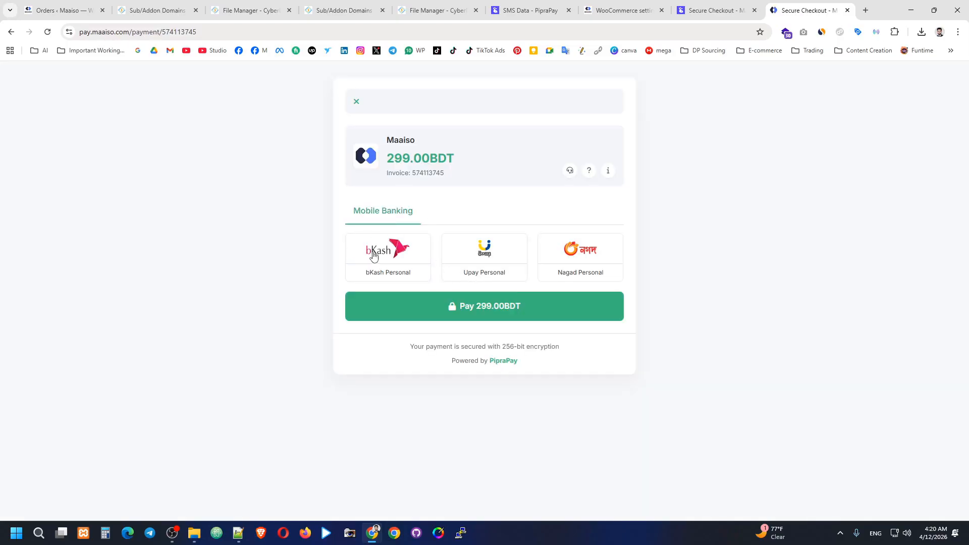
Step: Choose bKash Personal, copy the send-money number and the 299.00 BDT amount, and prepare the Transaction ID field
click(373, 256)
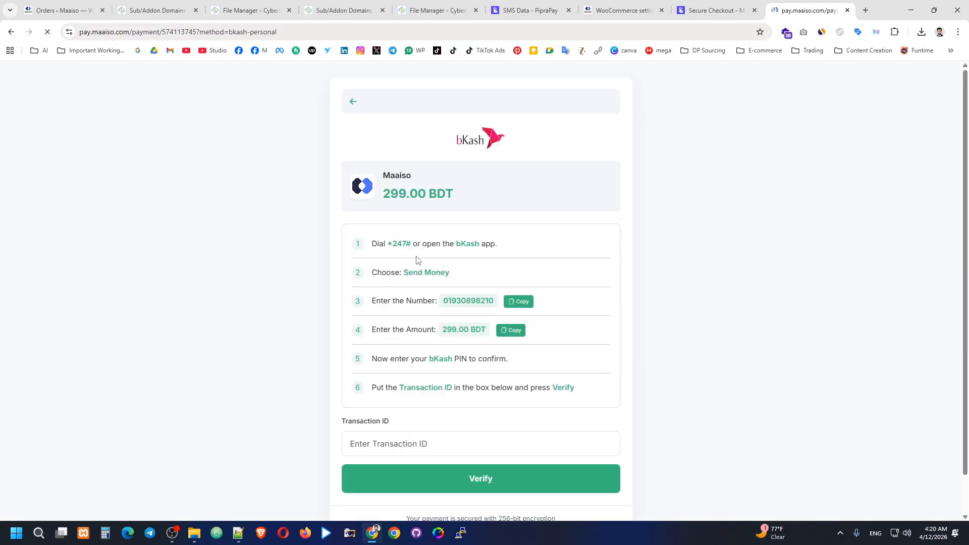
click(513, 303)
click(509, 333)
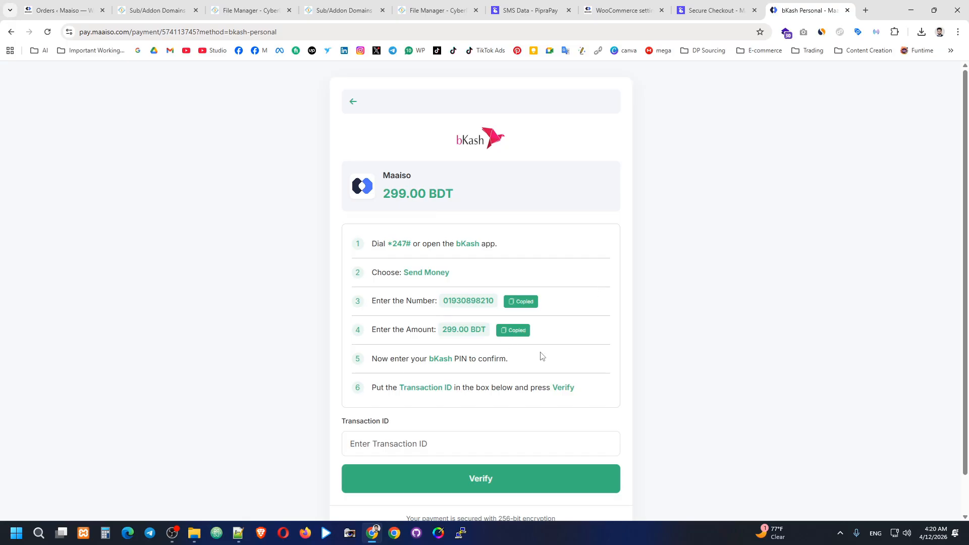
click(420, 443)
right_click(419, 442)
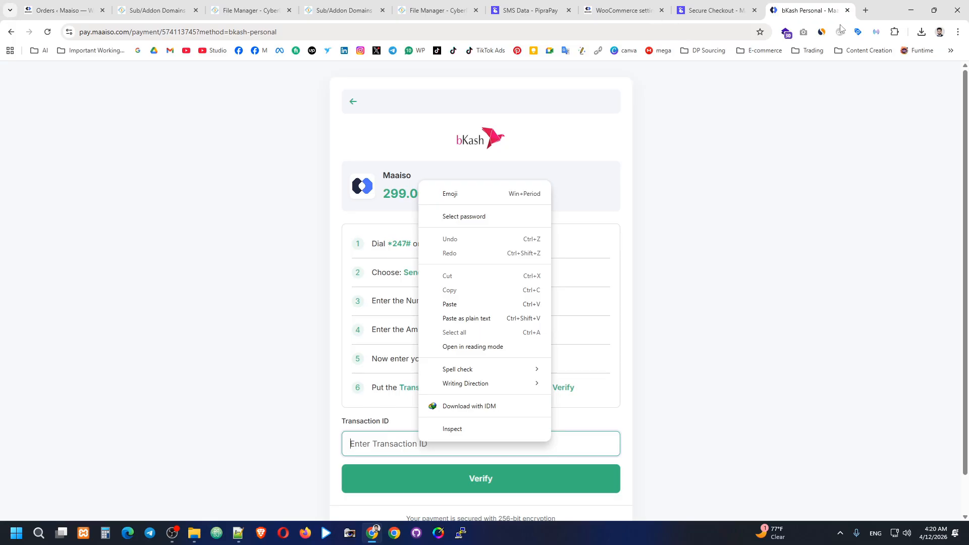
click(864, 10)
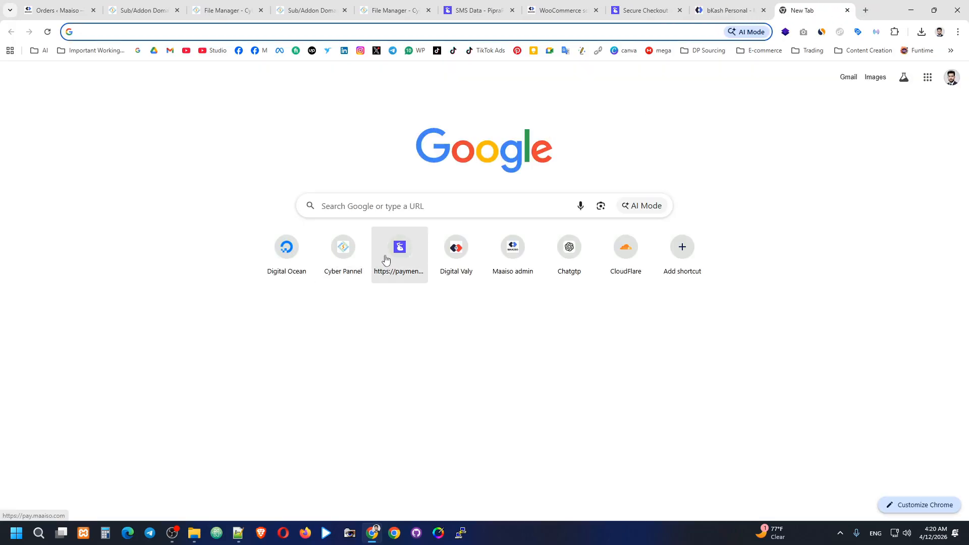
Step: Open the PipraPay admin dashboard at pay.maaiso.com alongside the bKash payment page
click(386, 259)
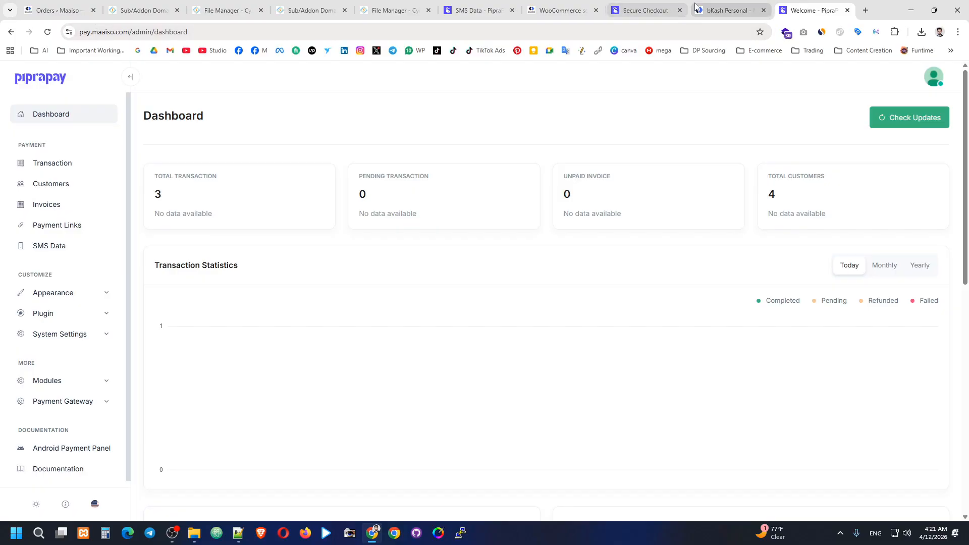
click(720, 4)
click(821, 6)
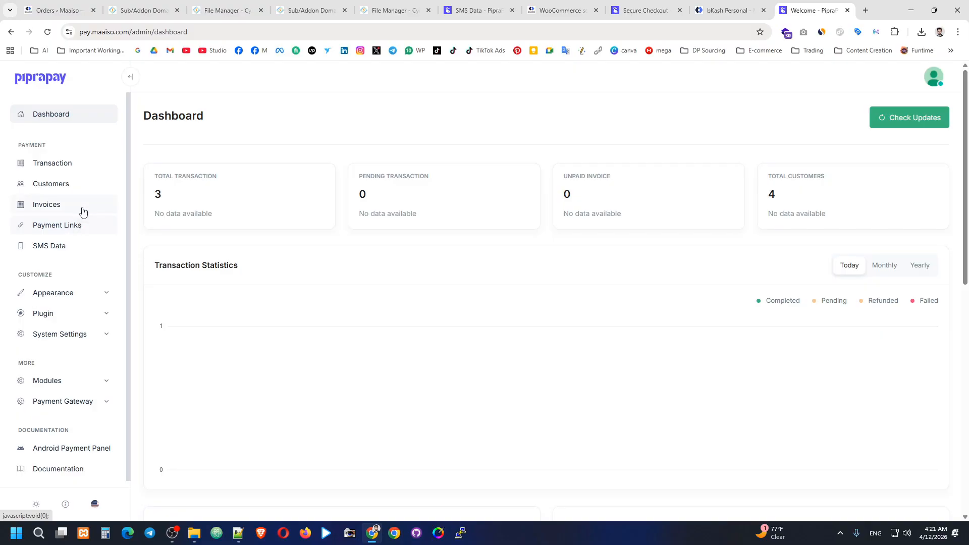
Step: Browse Payment Links, Invoices, Customers and Transactions, ending on the SMS Data bKash records
click(72, 226)
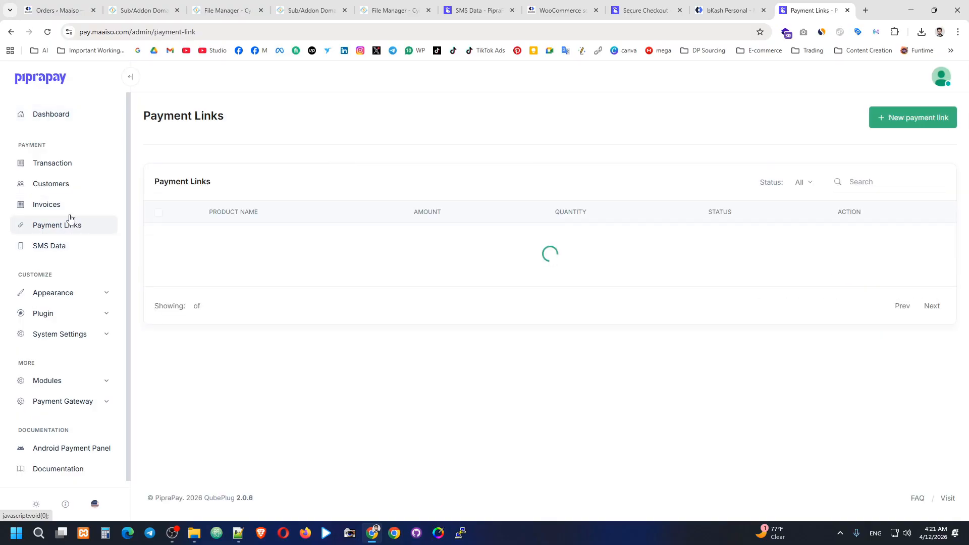
click(70, 207)
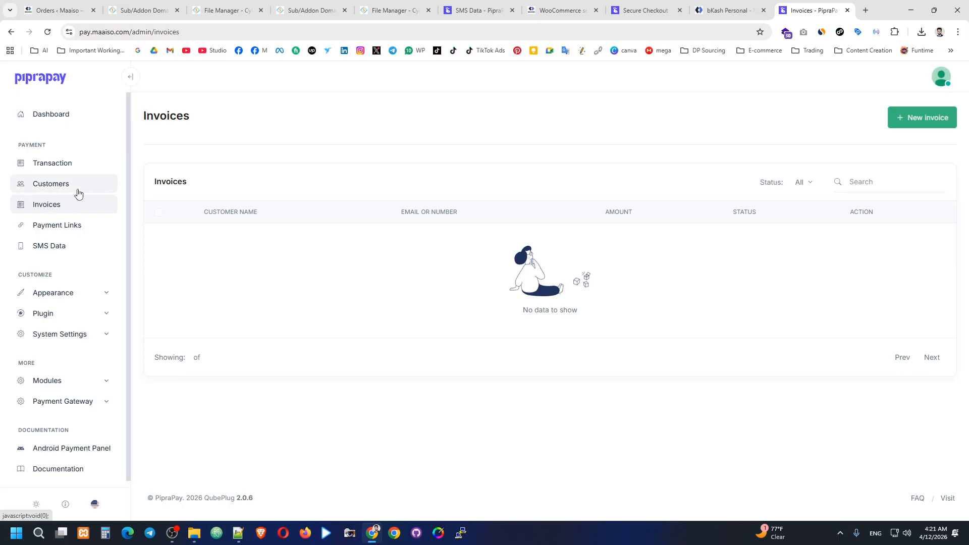
click(79, 192)
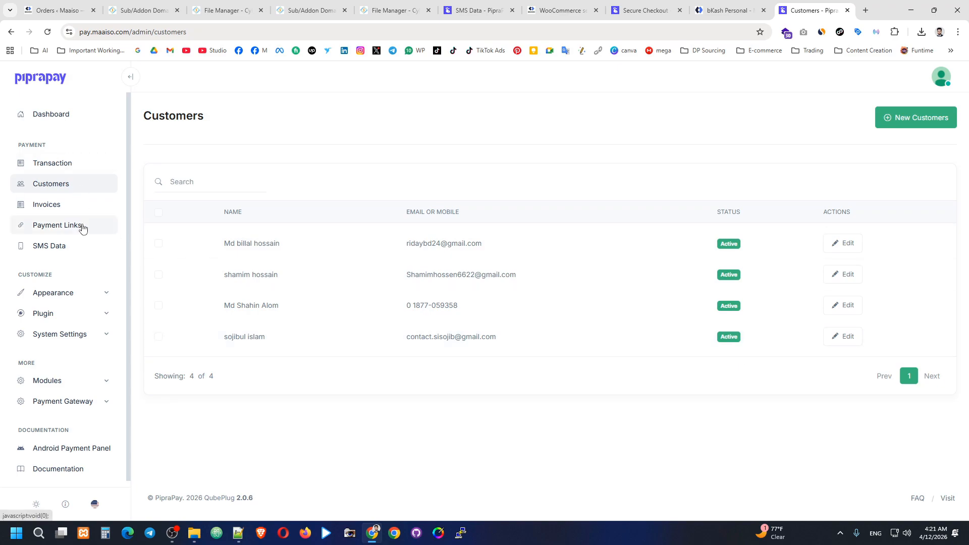
click(81, 169)
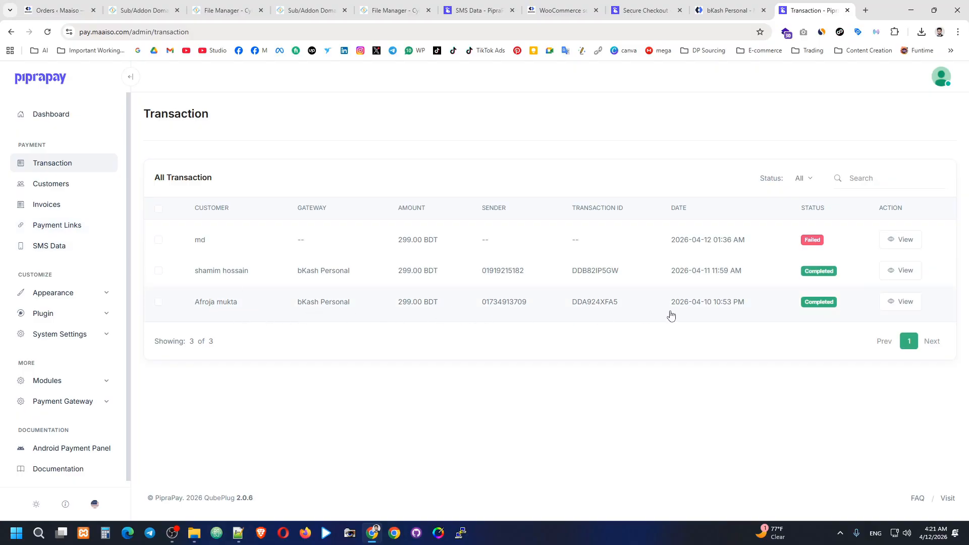
click(79, 246)
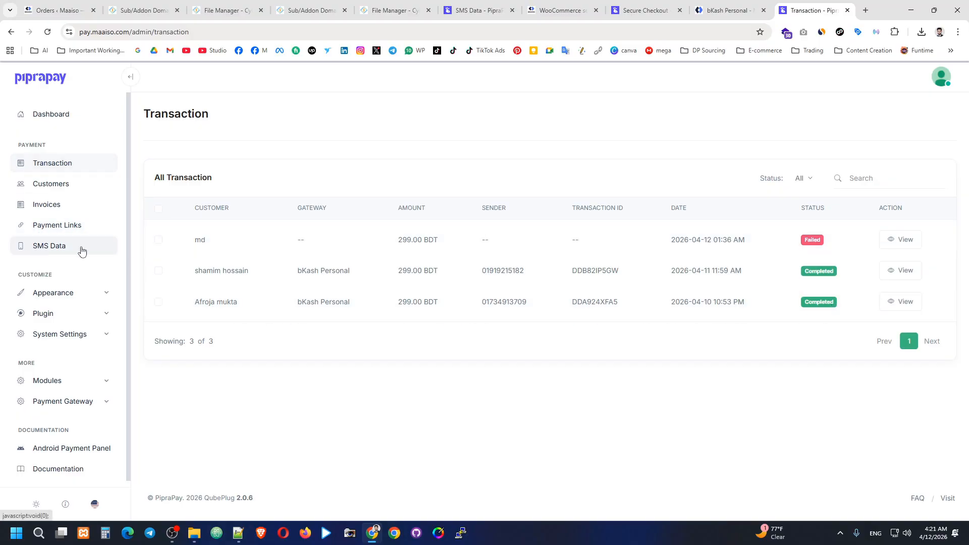